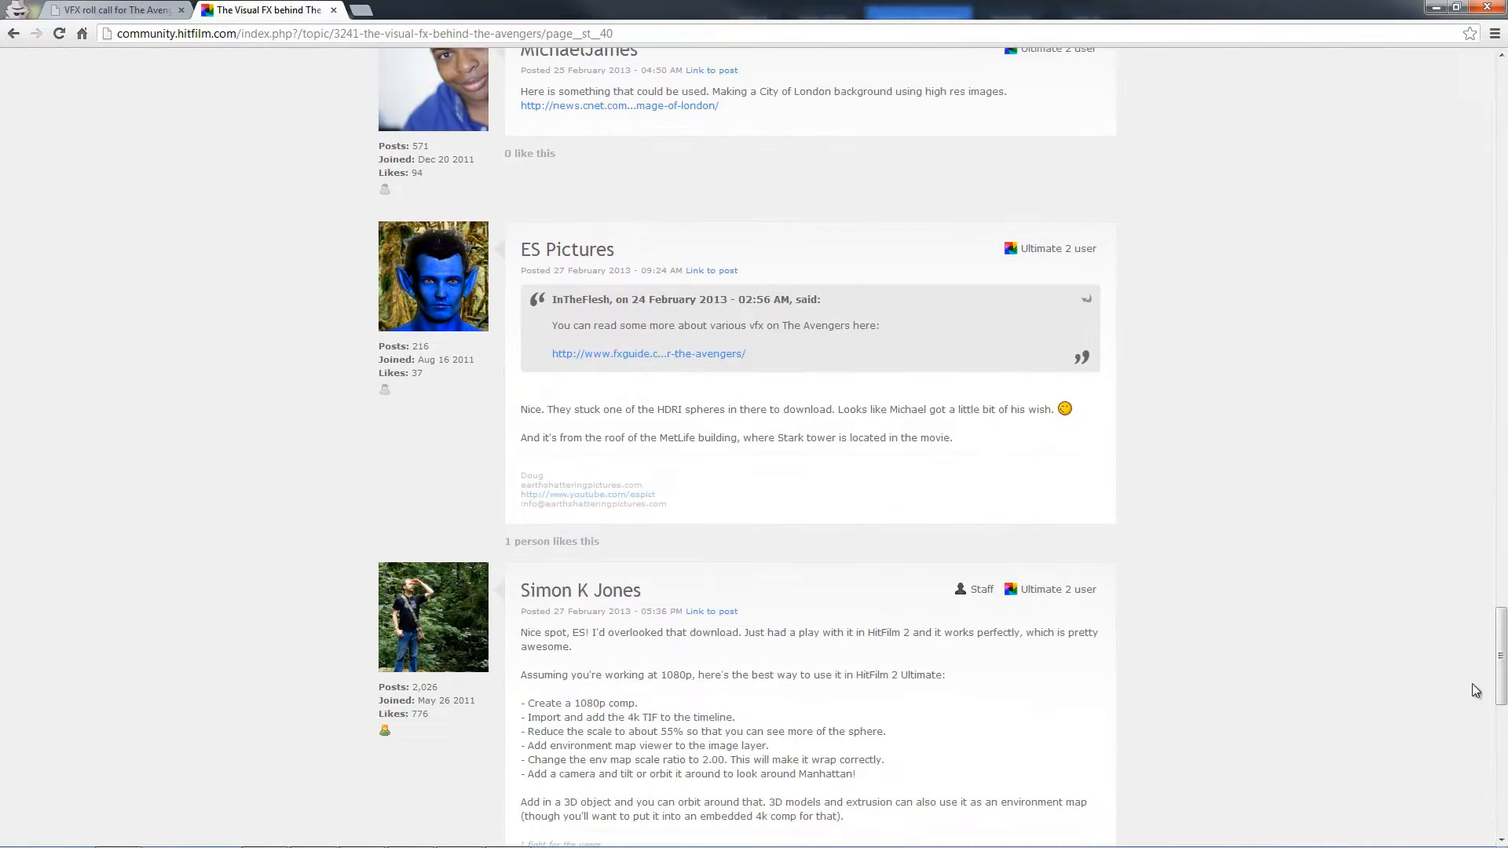
# Read the forum post about the Avengers HDRI download, and locate the ILM 16-bit 4K panorama link in the fxguide article.
pyautogui.hotkey('ctrl', '+')
pyautogui.hotkey('ctrl', '+')
pyautogui.hotkey('ctrl', '+')
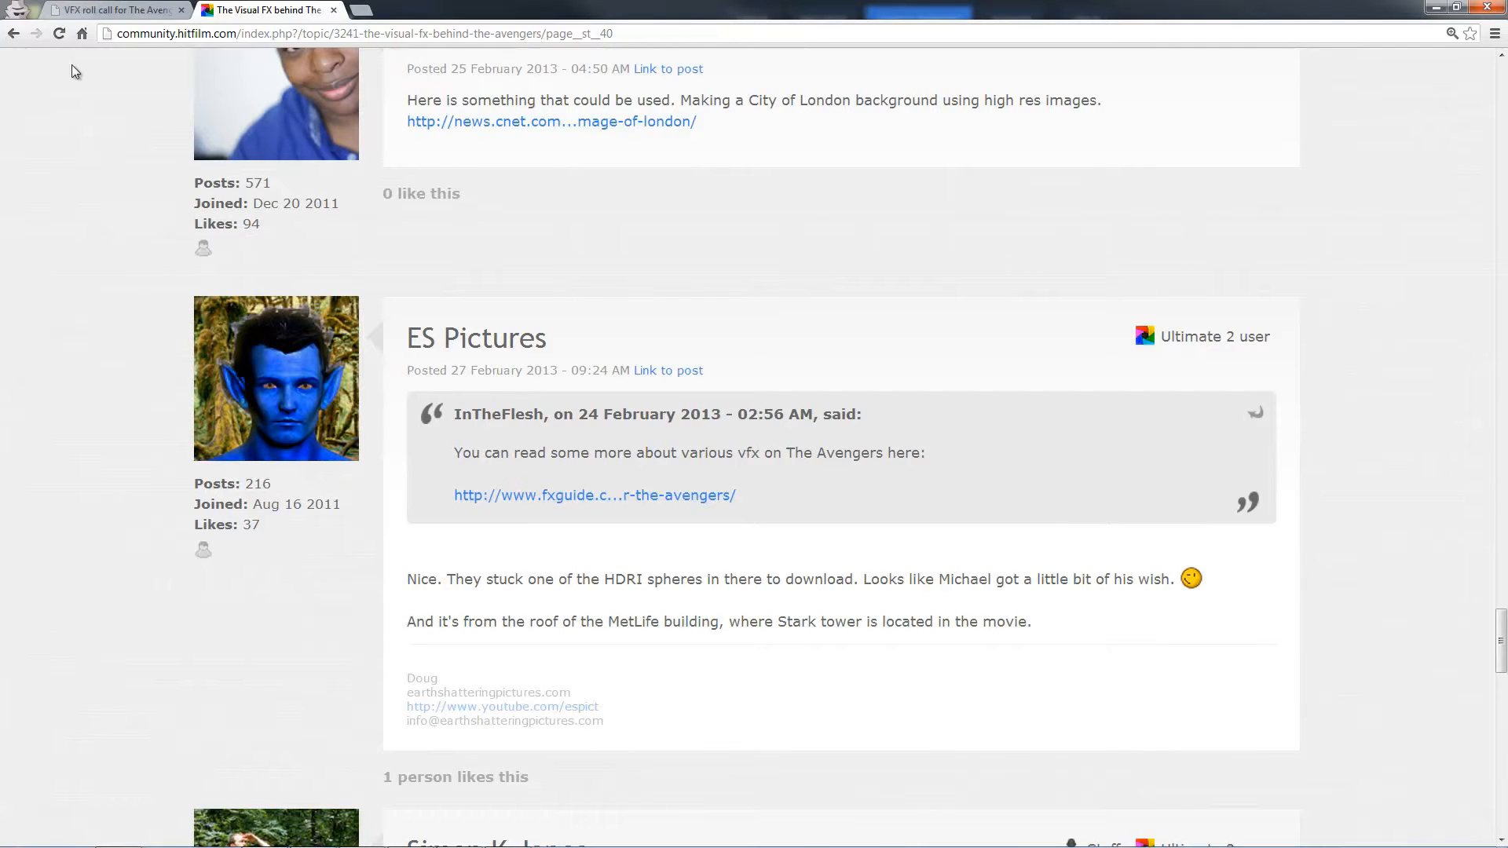
pyautogui.click(88, 11)
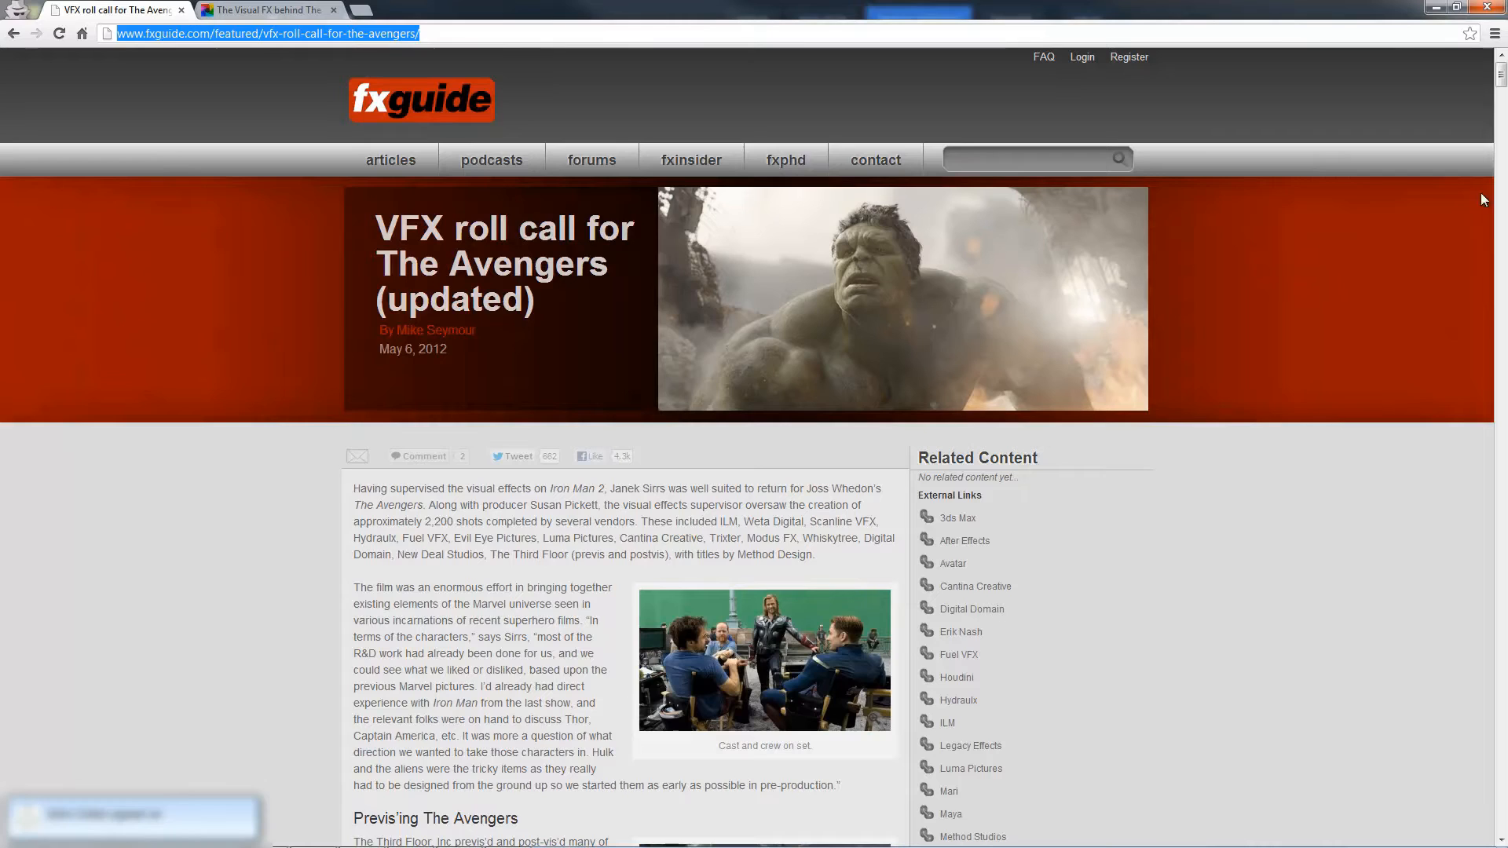
pyautogui.moveTo(1501, 76); pyautogui.dragTo(1502, 223)
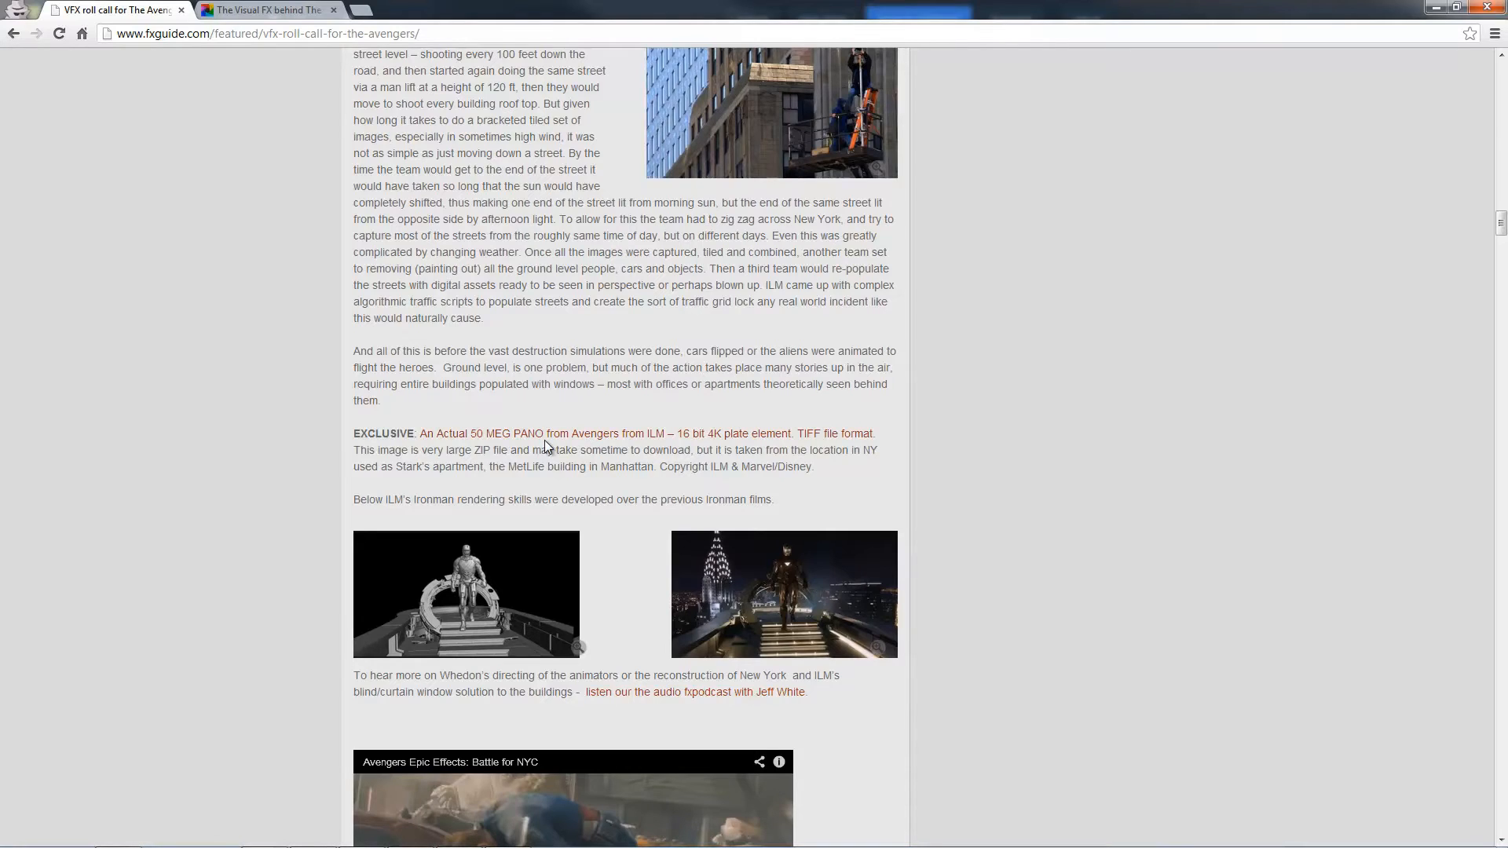
# Switch to HitFilm 2 Ultimate, start a media import and preview MetLife_Roof_pano.tif at actual size, examining the skyline.
pyautogui.hotkey('alt', 'Tab')
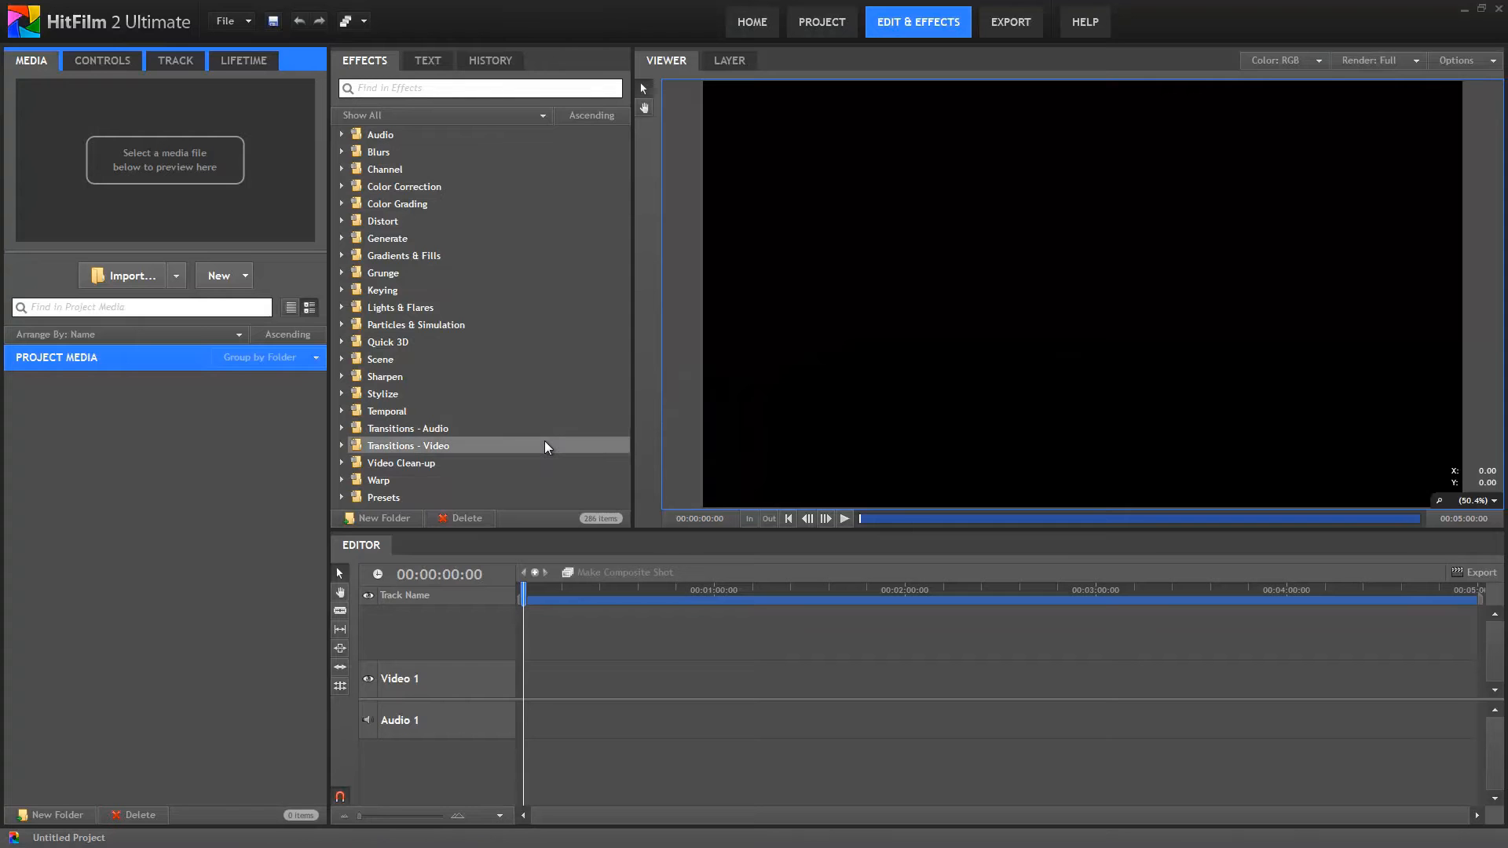
pyautogui.click(132, 276)
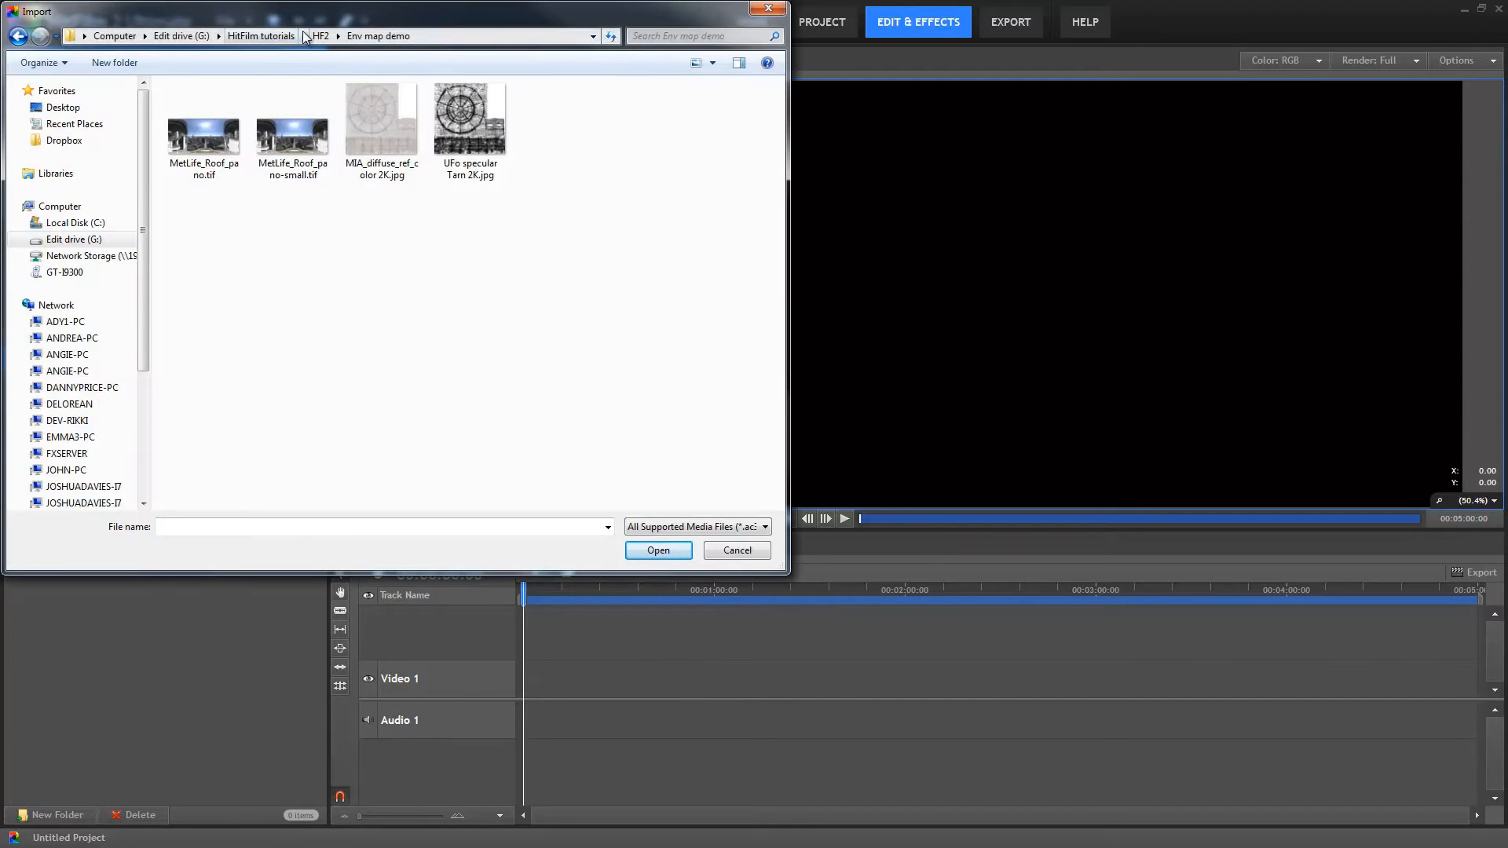
pyautogui.rightClick(284, 259)
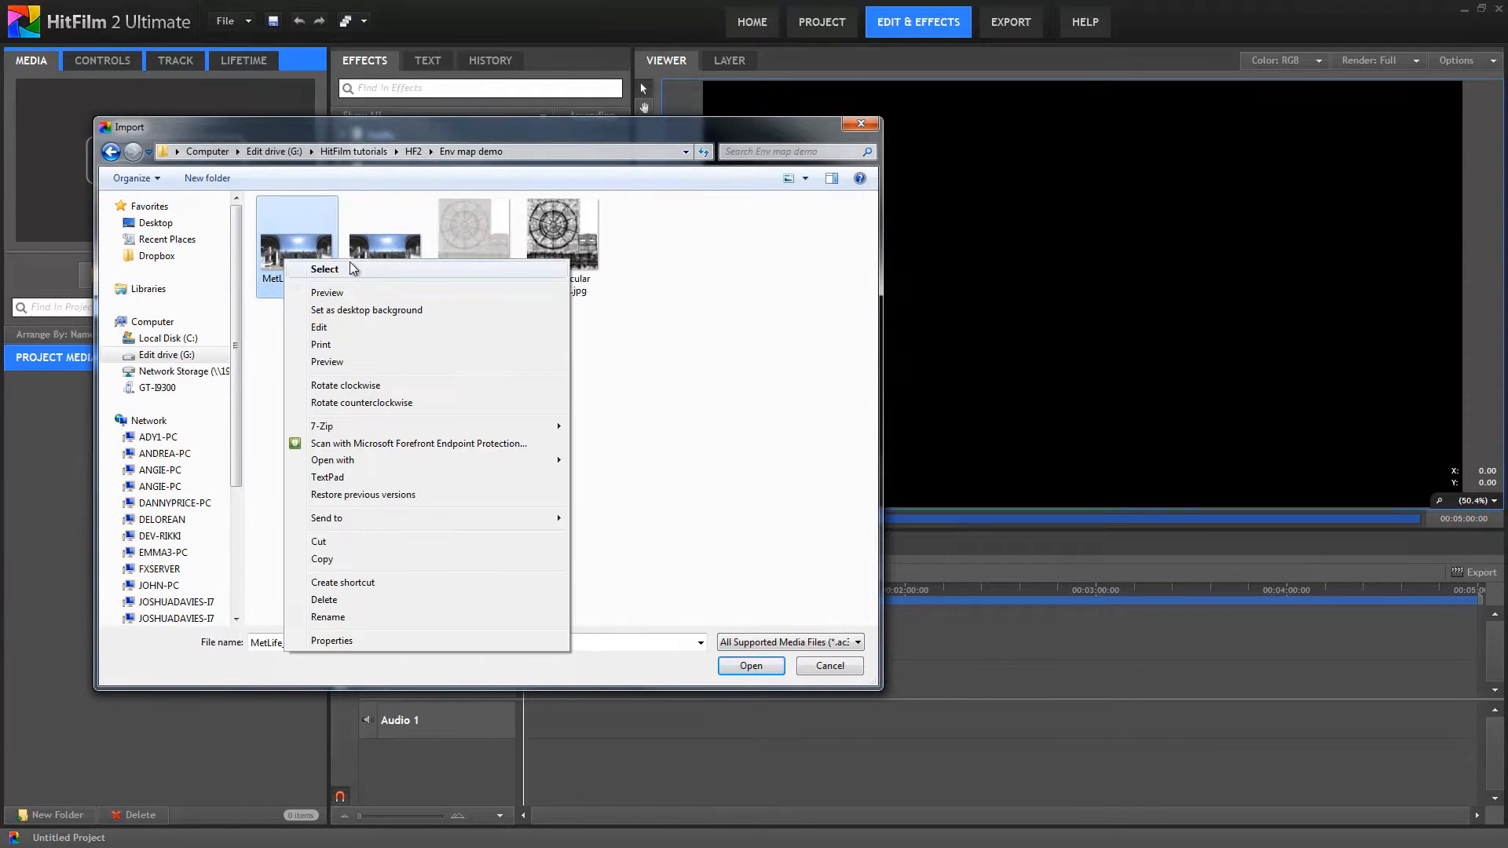
pyautogui.click(338, 294)
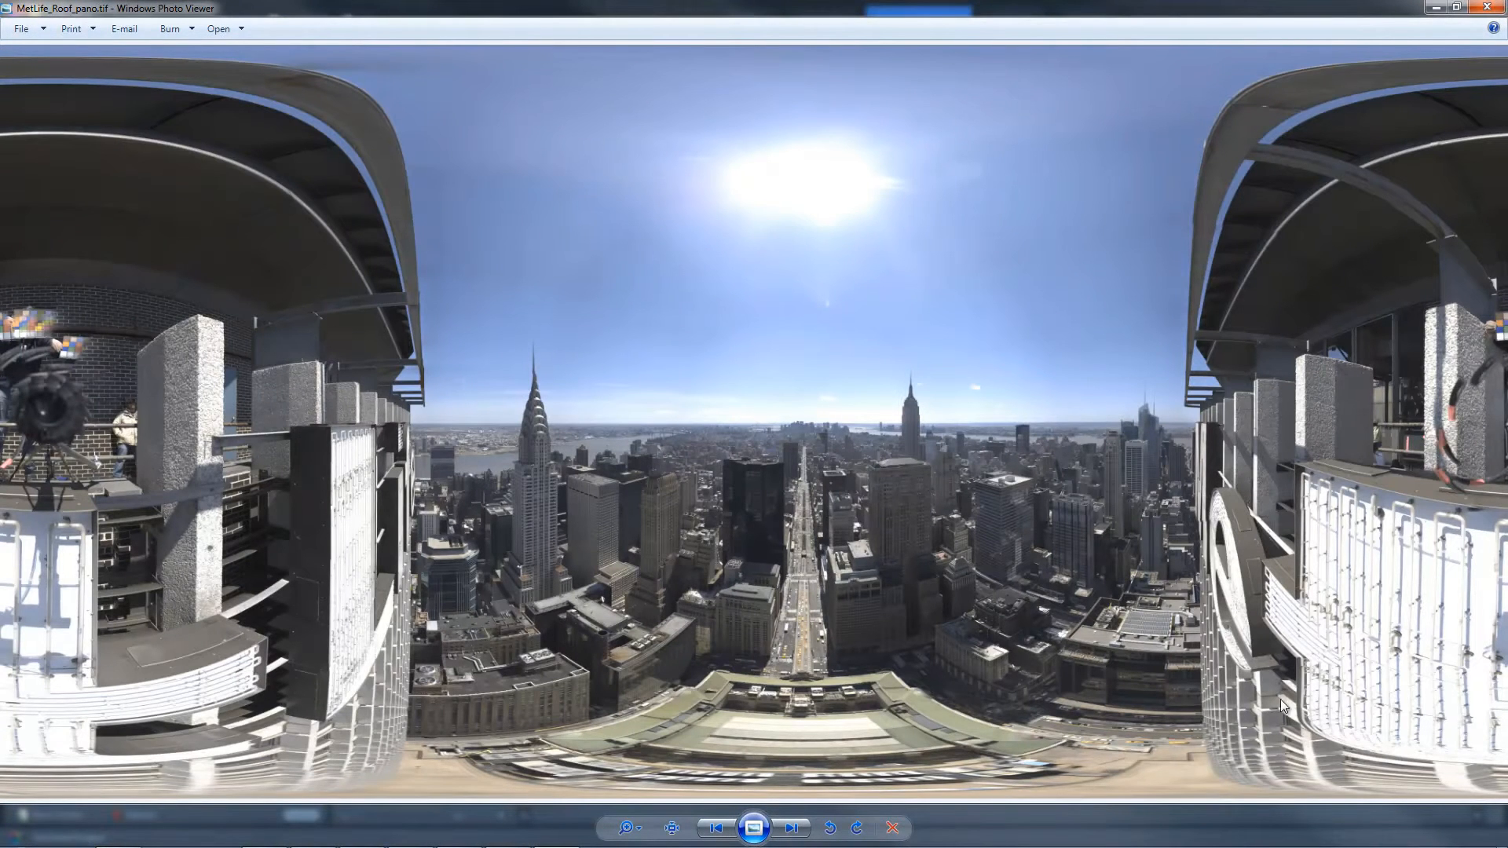
pyautogui.click(669, 834)
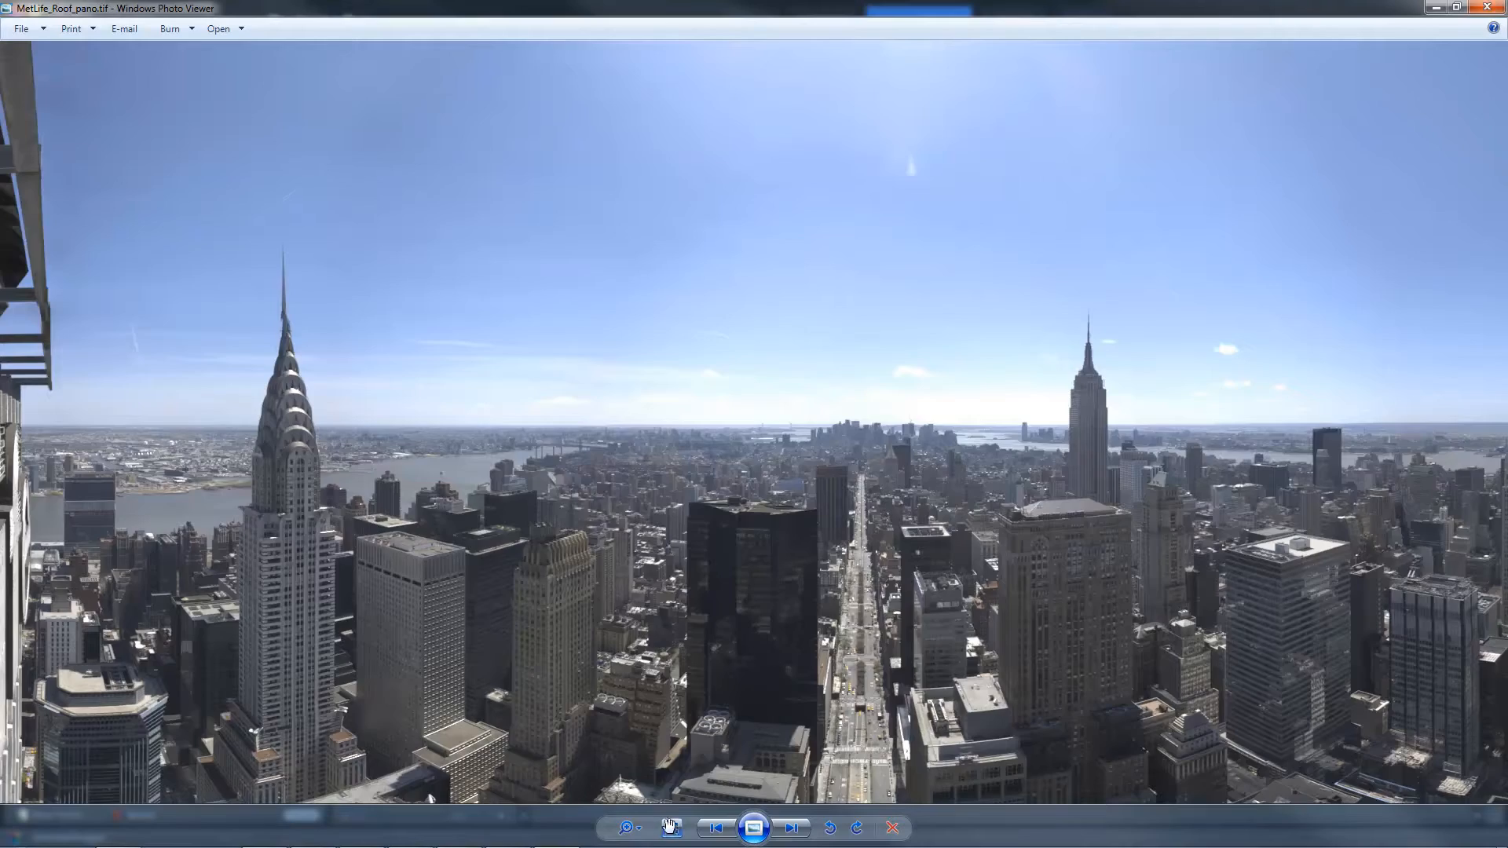
pyautogui.moveTo(554, 599); pyautogui.dragTo(646, 263)
pyautogui.moveTo(1131, 197); pyautogui.dragTo(642, 836)
pyautogui.moveTo(408, 449); pyautogui.dragTo(1155, 407)
pyautogui.moveTo(660, 574); pyautogui.dragTo(907, 482)
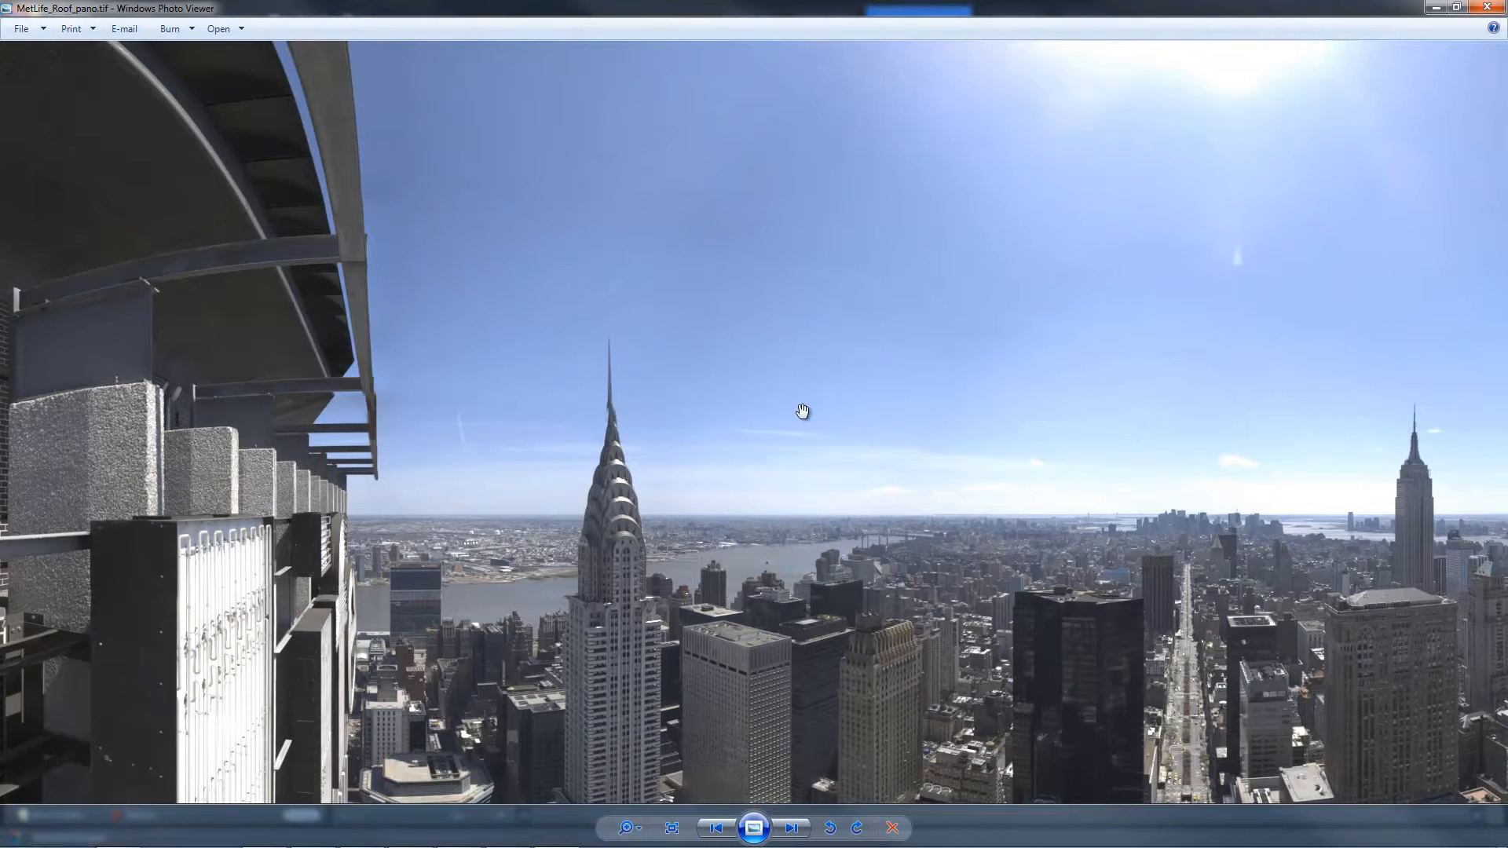
pyautogui.moveTo(802, 411); pyautogui.dragTo(471, 118)
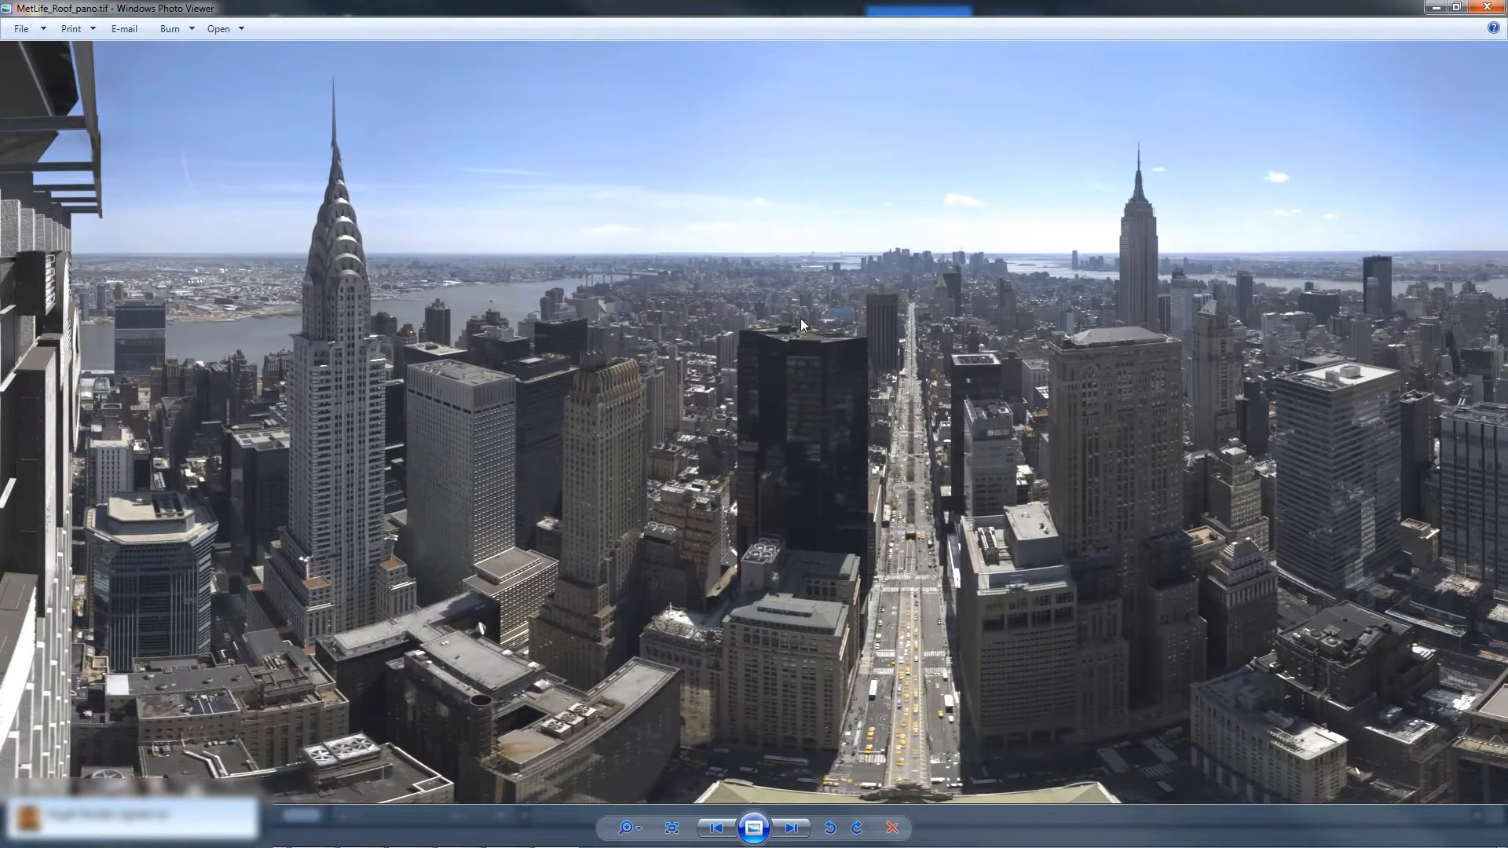
pyautogui.click(1499, 8)
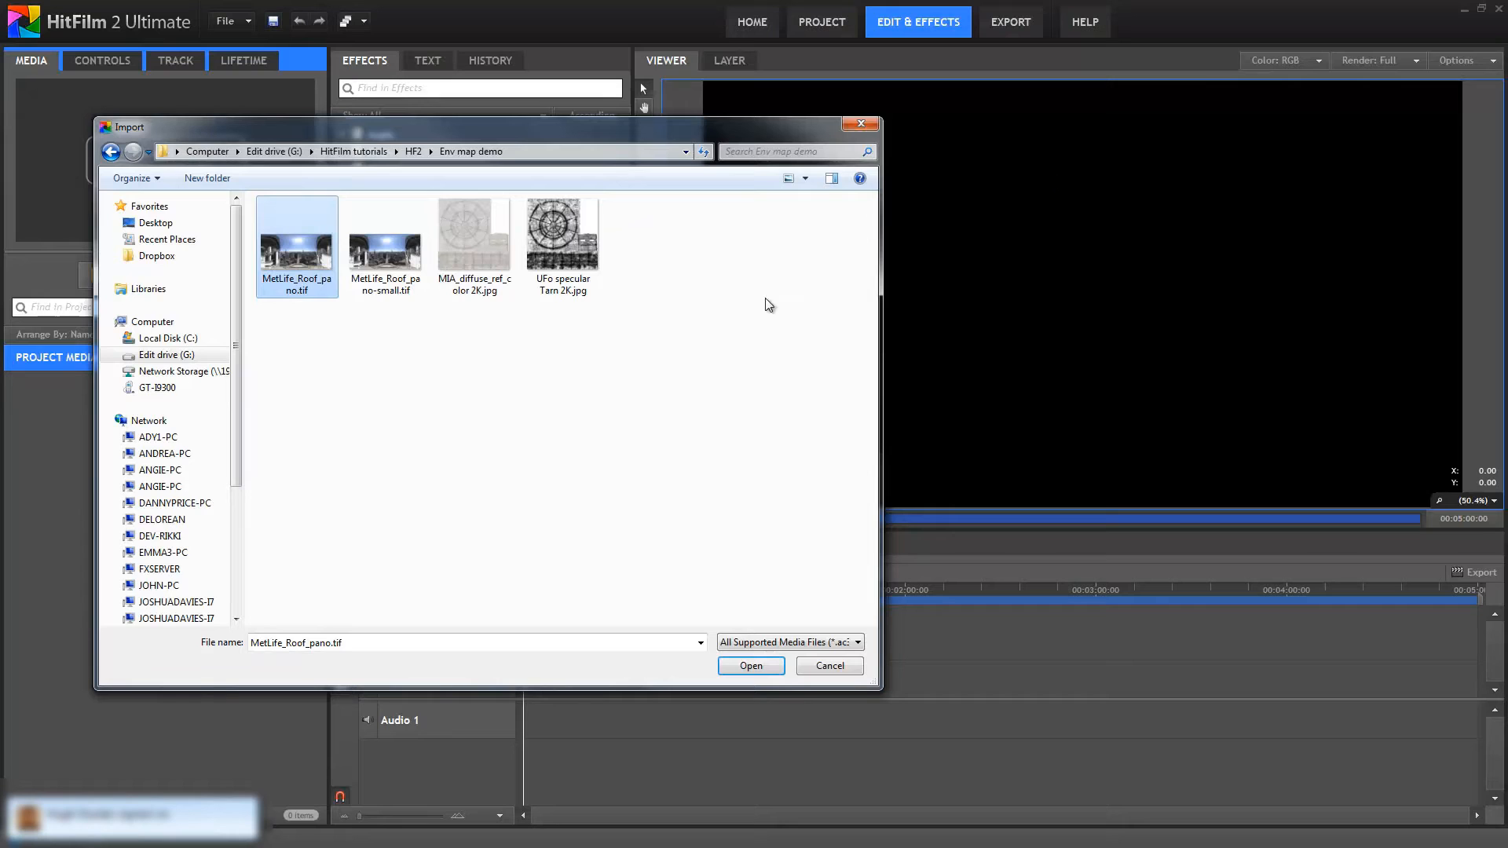
# Import MetLife_Roof_pano.tif and place it as a layer in a new 1920 x 1080 composite shot.
pyautogui.doubleClick(303, 257)
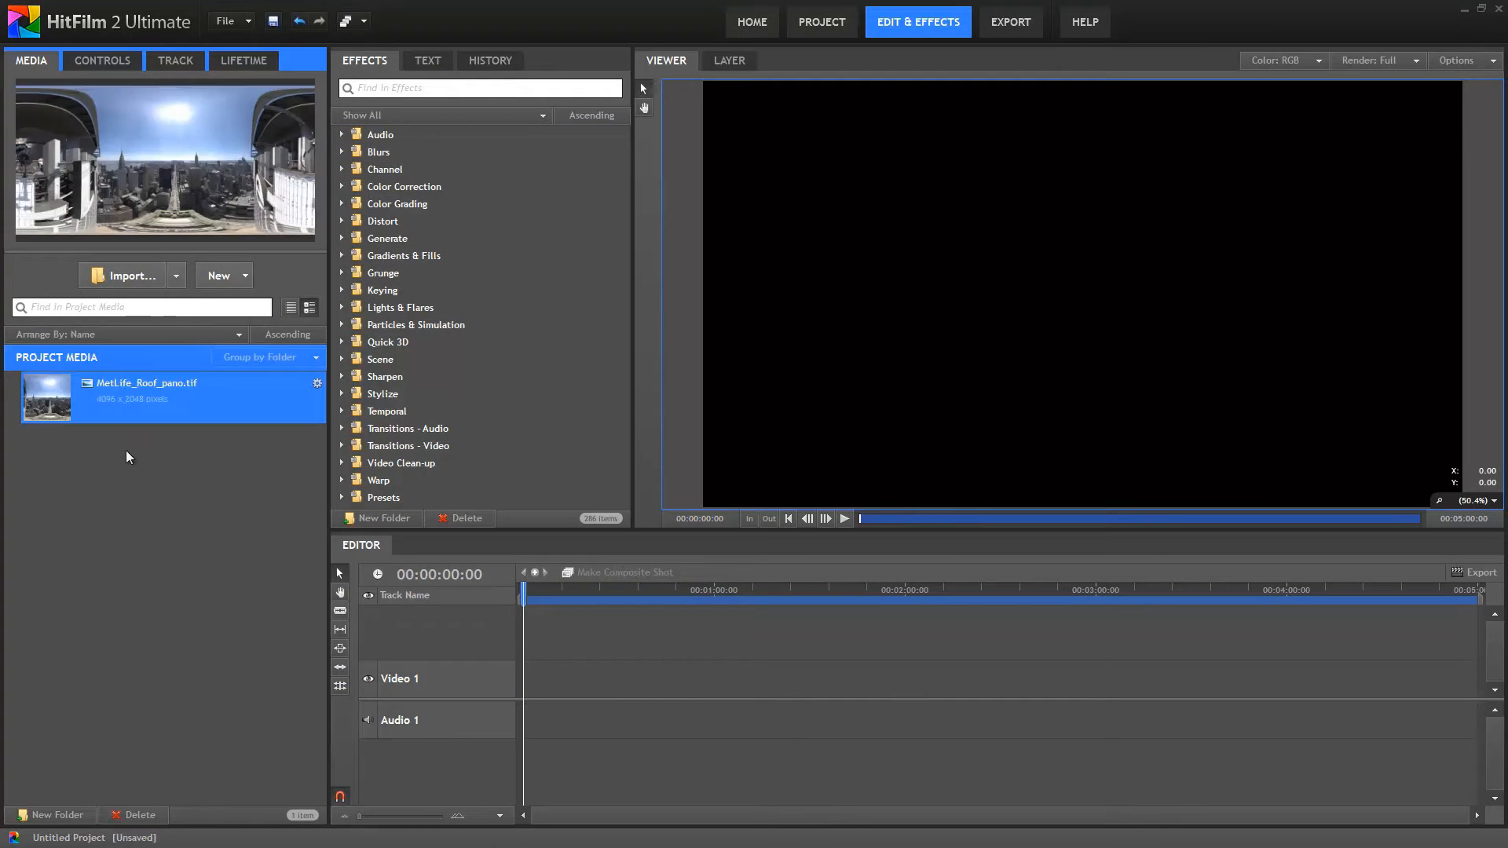
pyautogui.click(208, 276)
pyautogui.click(244, 311)
pyautogui.click(893, 601)
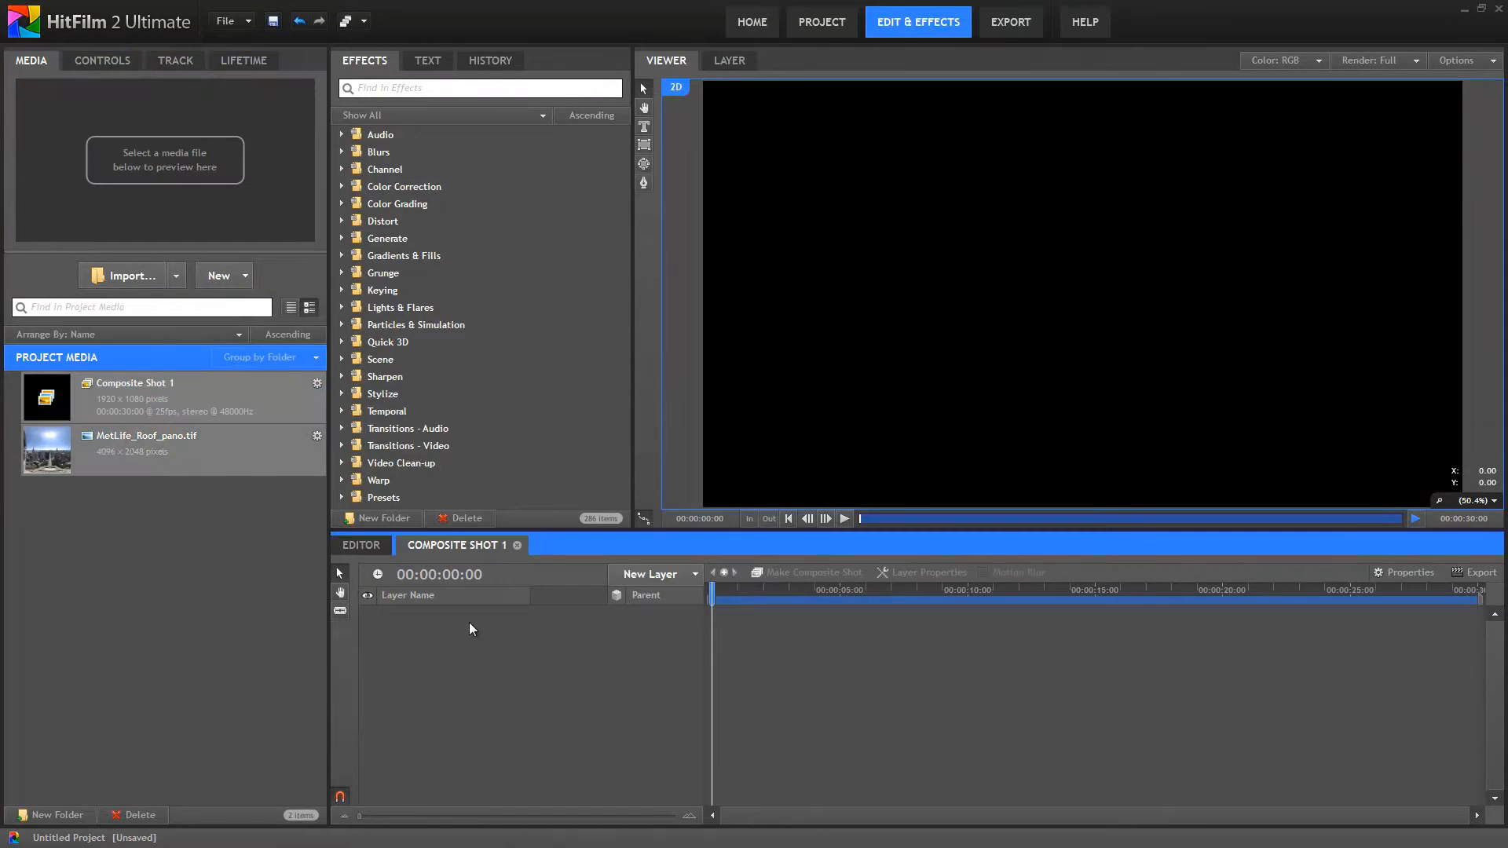
pyautogui.moveTo(469, 622); pyautogui.dragTo(489, 647)
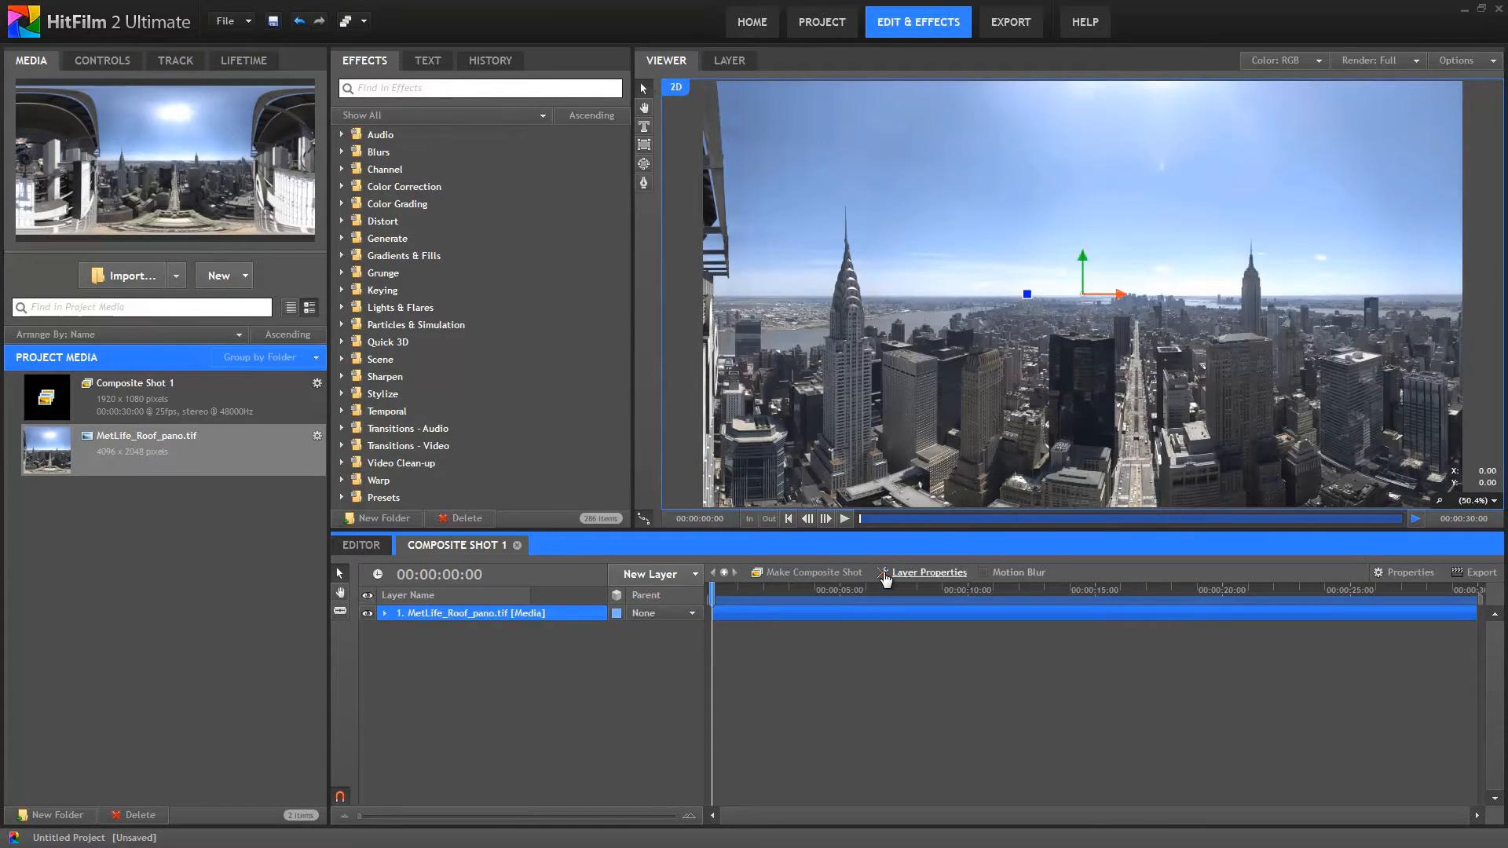
# Scale the panorama layer down proportionally about its centre until it only slightly exceeds the frame's edges.
pyautogui.scroll(-3, 1062, 370)
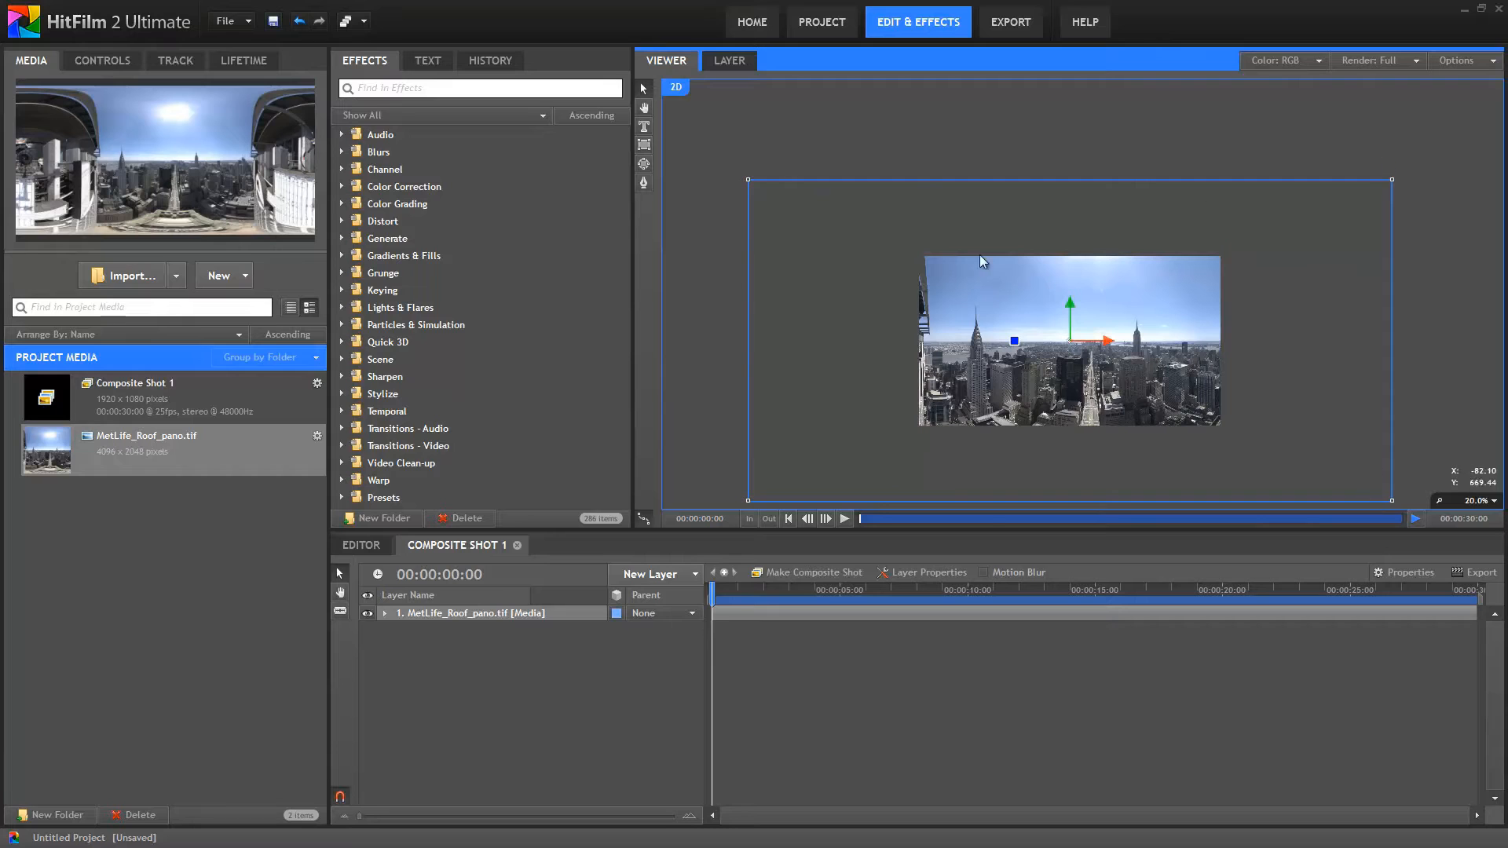
pyautogui.moveTo(748, 501); pyautogui.dragTo(899, 435)
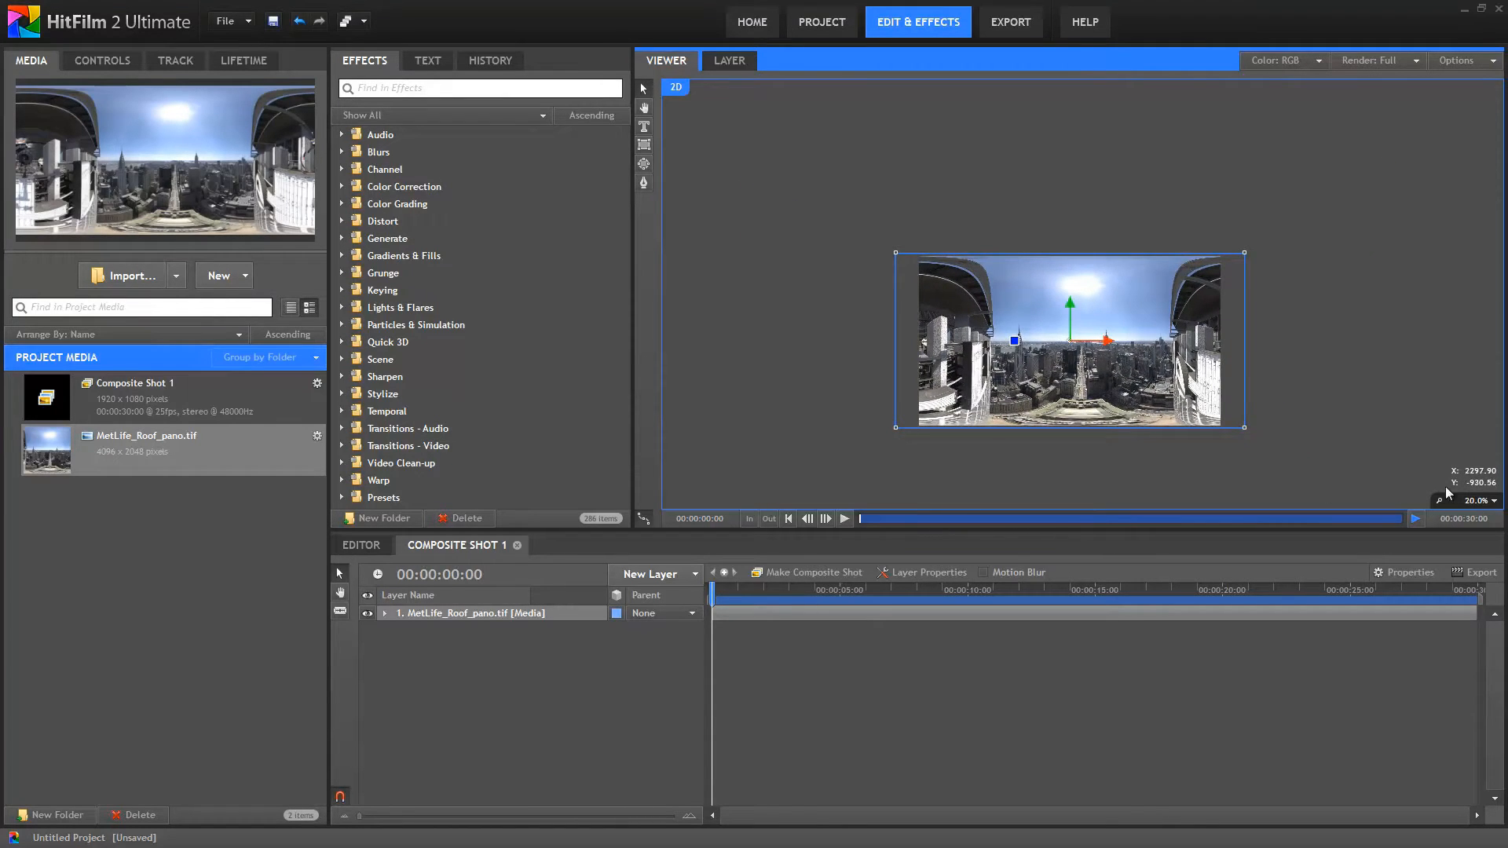
pyautogui.click(1496, 503)
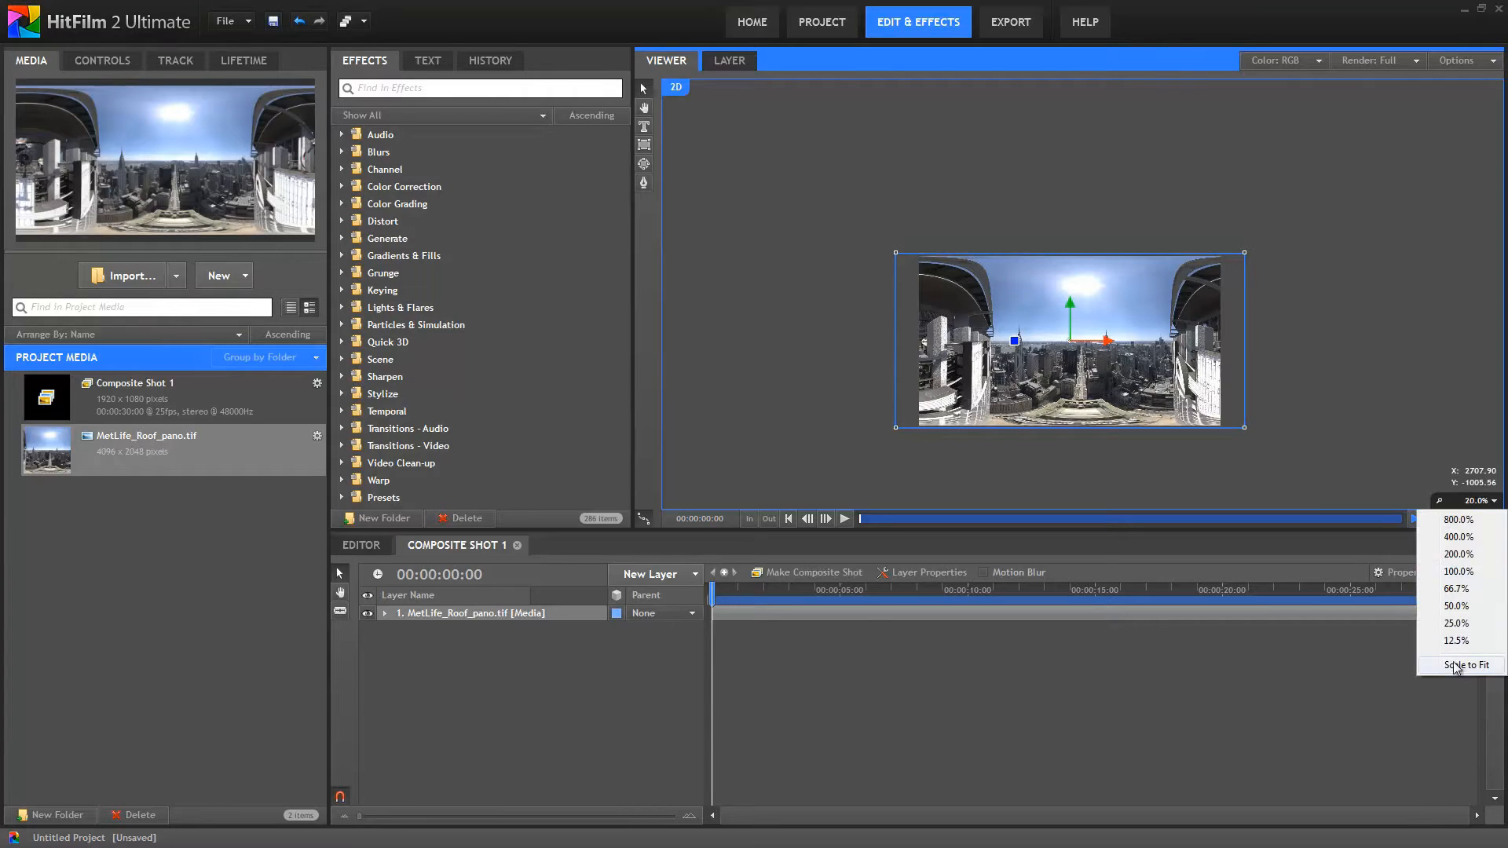
pyautogui.click(1459, 663)
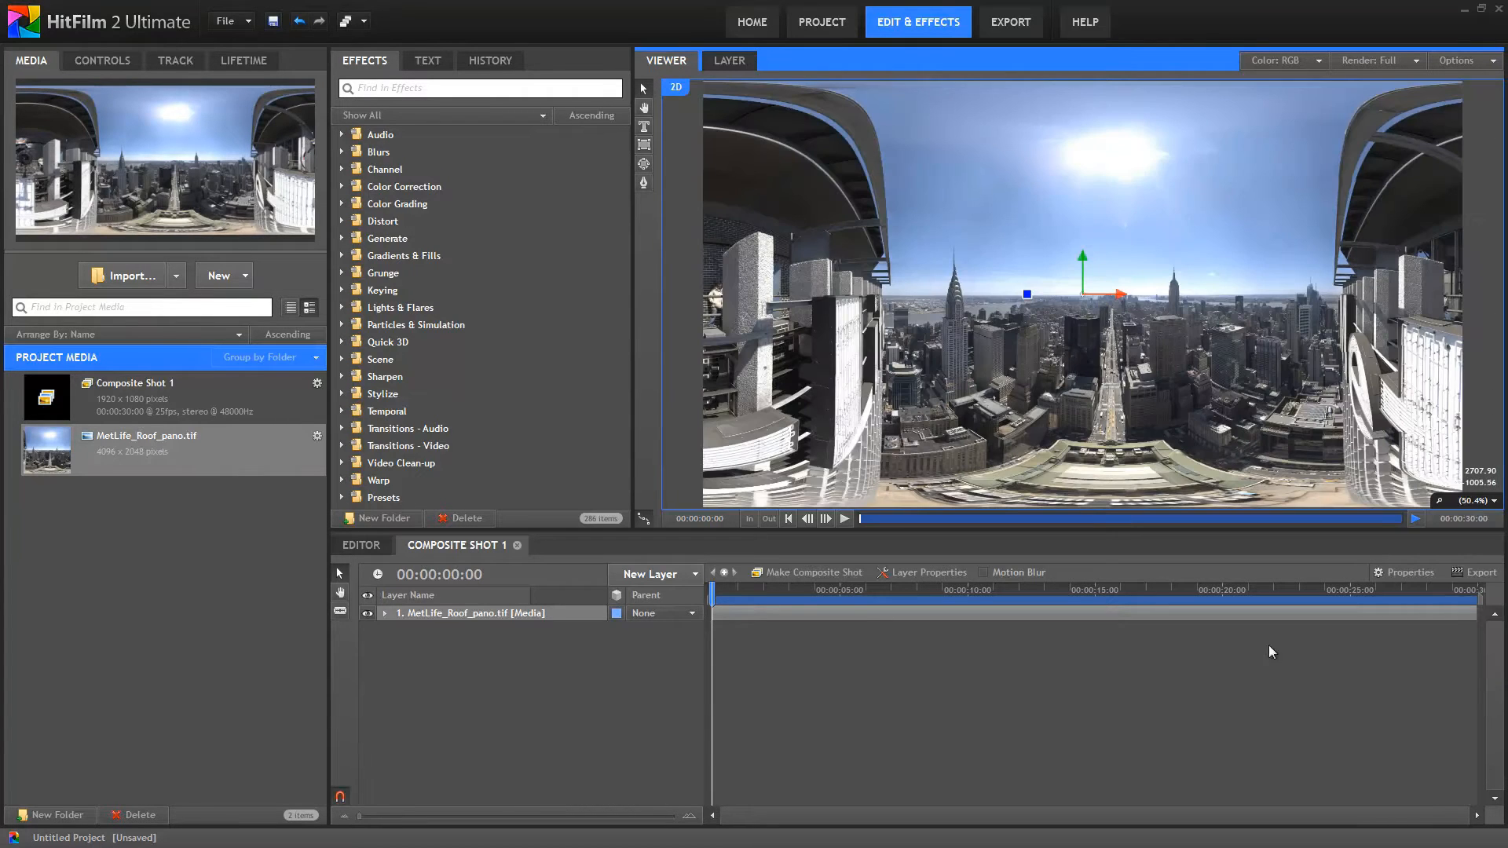
# Apply the Environment Map Viewer effect to the panorama layer and set its Scale Ratio to 2.00.
pyautogui.click(465, 90)
pyautogui.write('env')
pyautogui.moveTo(467, 152); pyautogui.dragTo(469, 620)
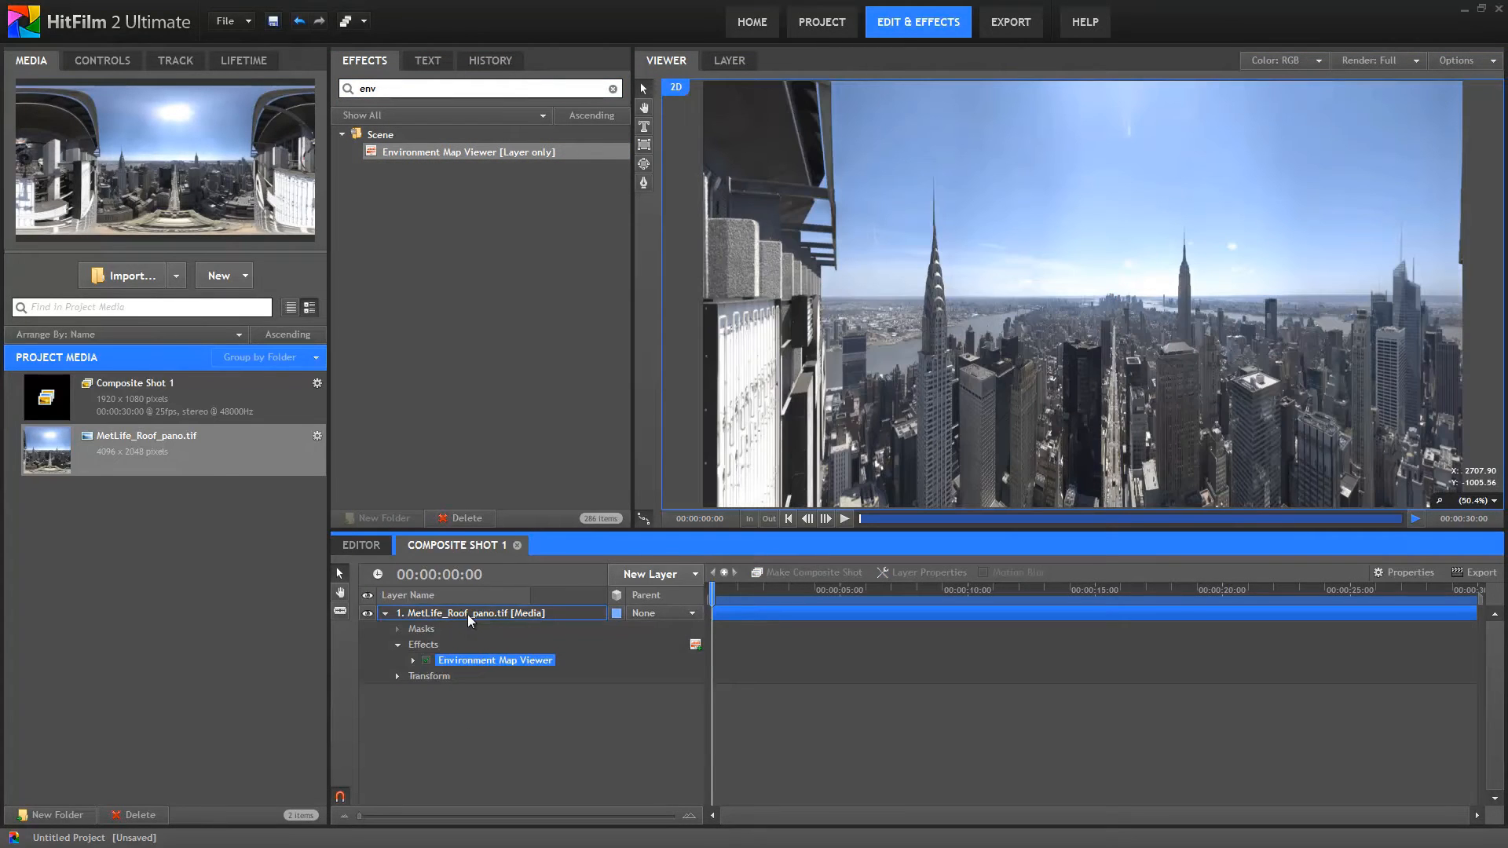
pyautogui.doubleClick(537, 659)
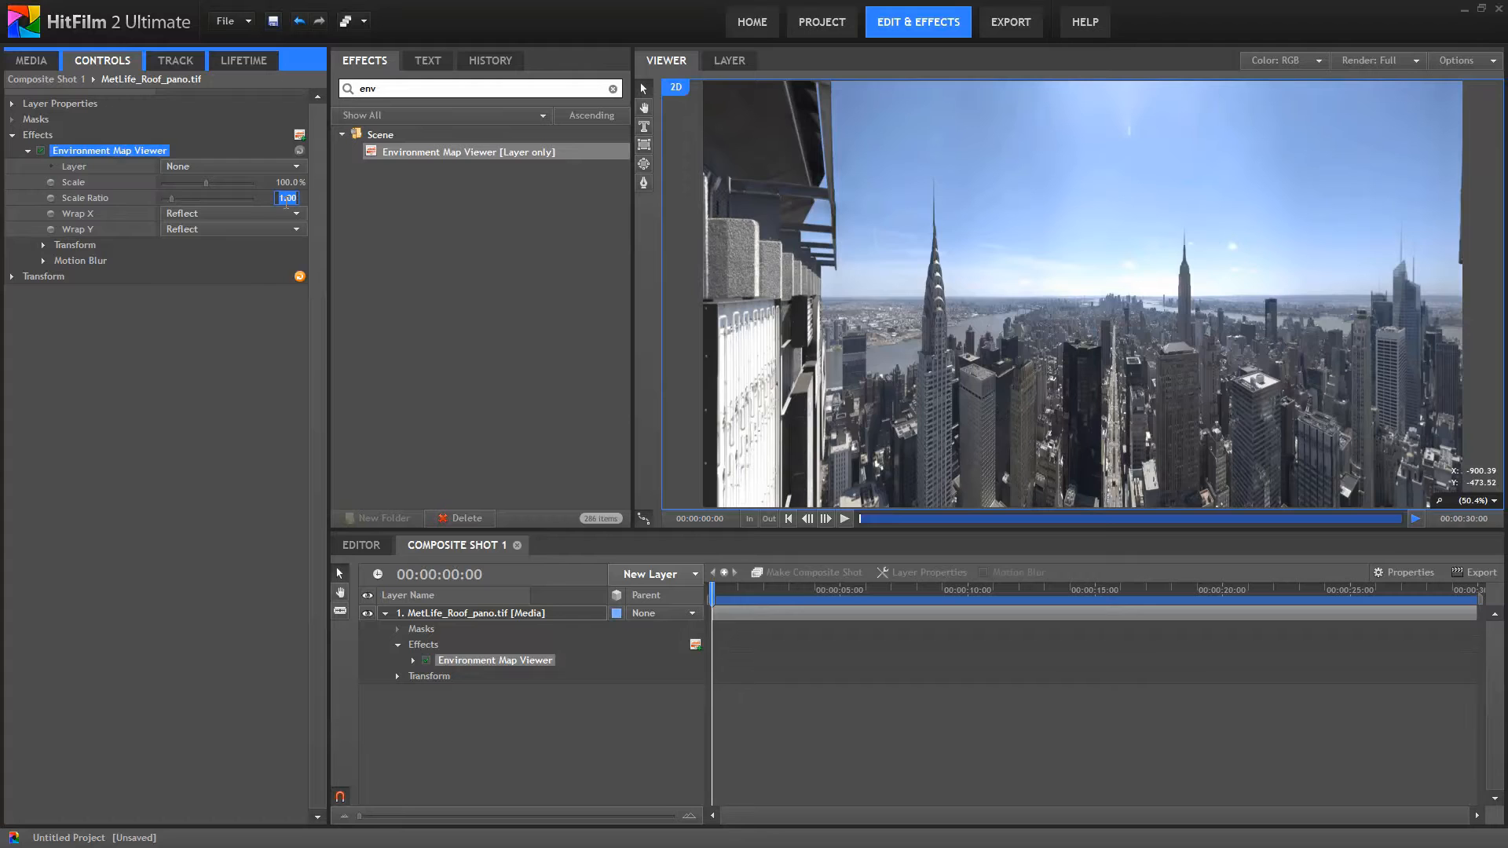
pyautogui.press('Return')
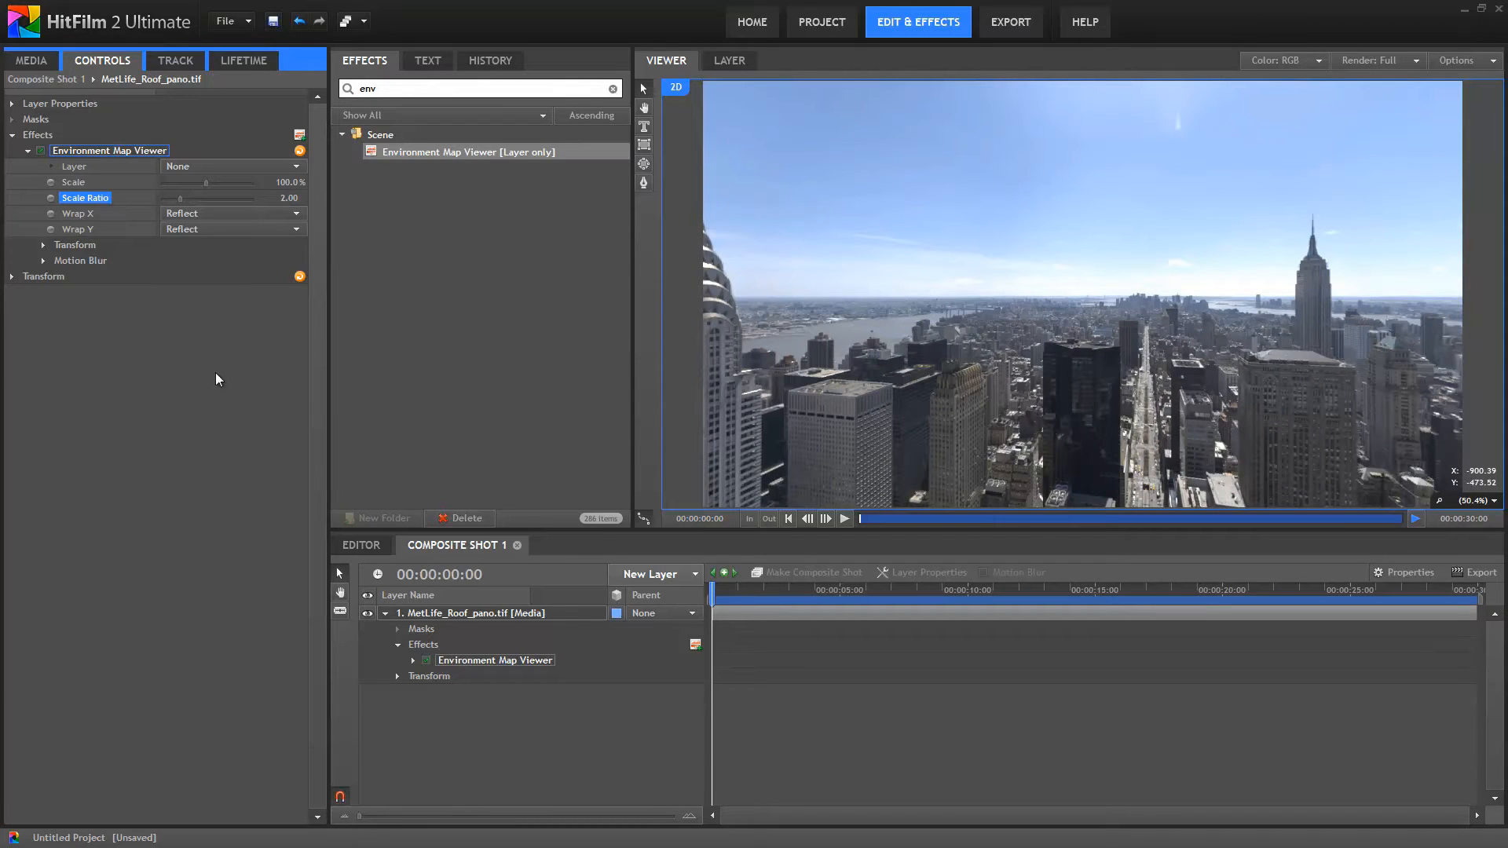
# Add a new camera layer to the composite shot above the panorama.
pyautogui.click(679, 575)
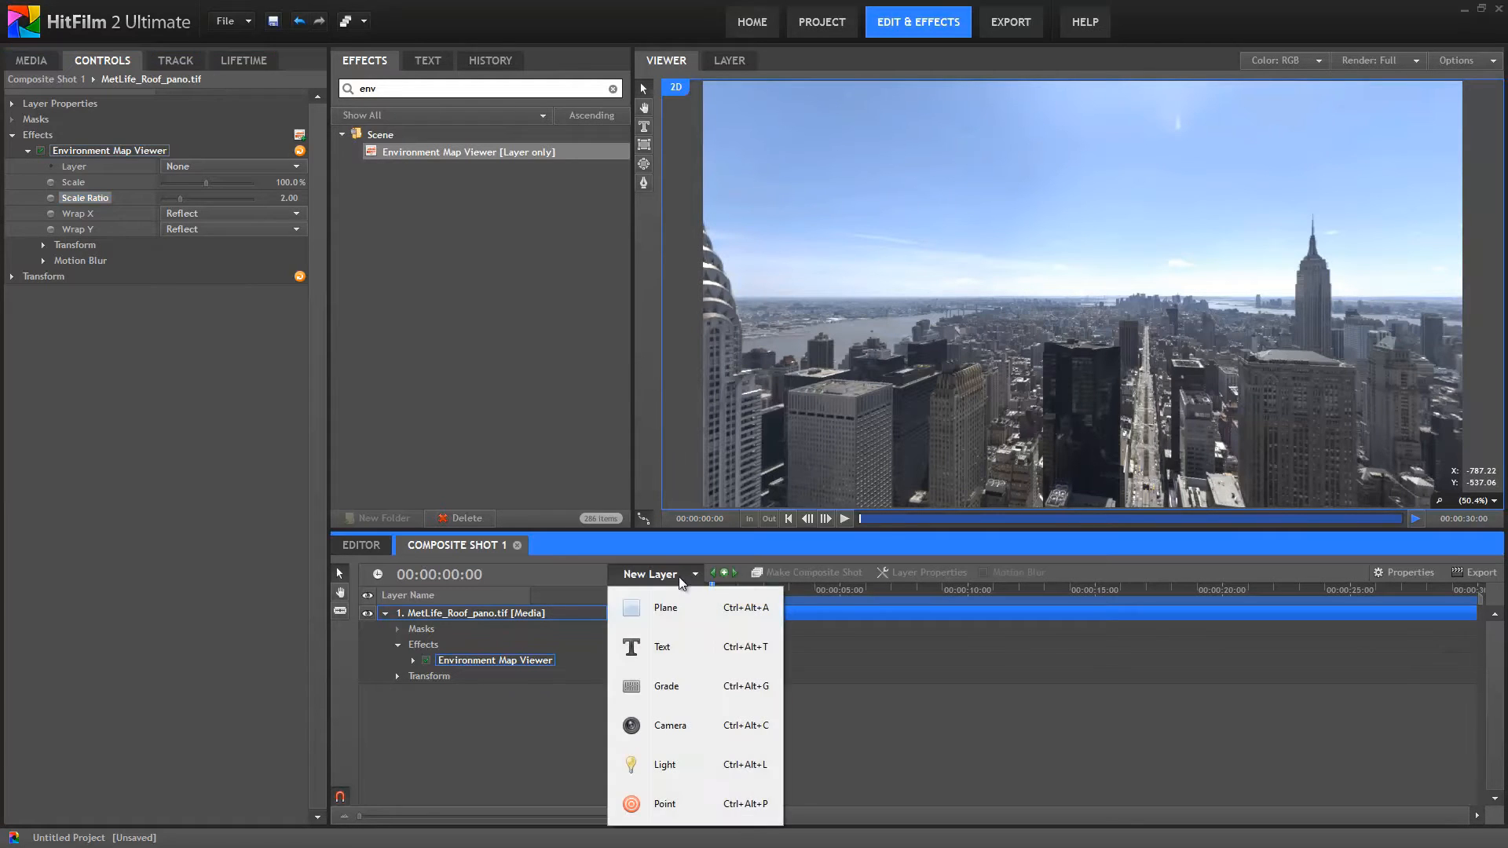
pyautogui.click(681, 728)
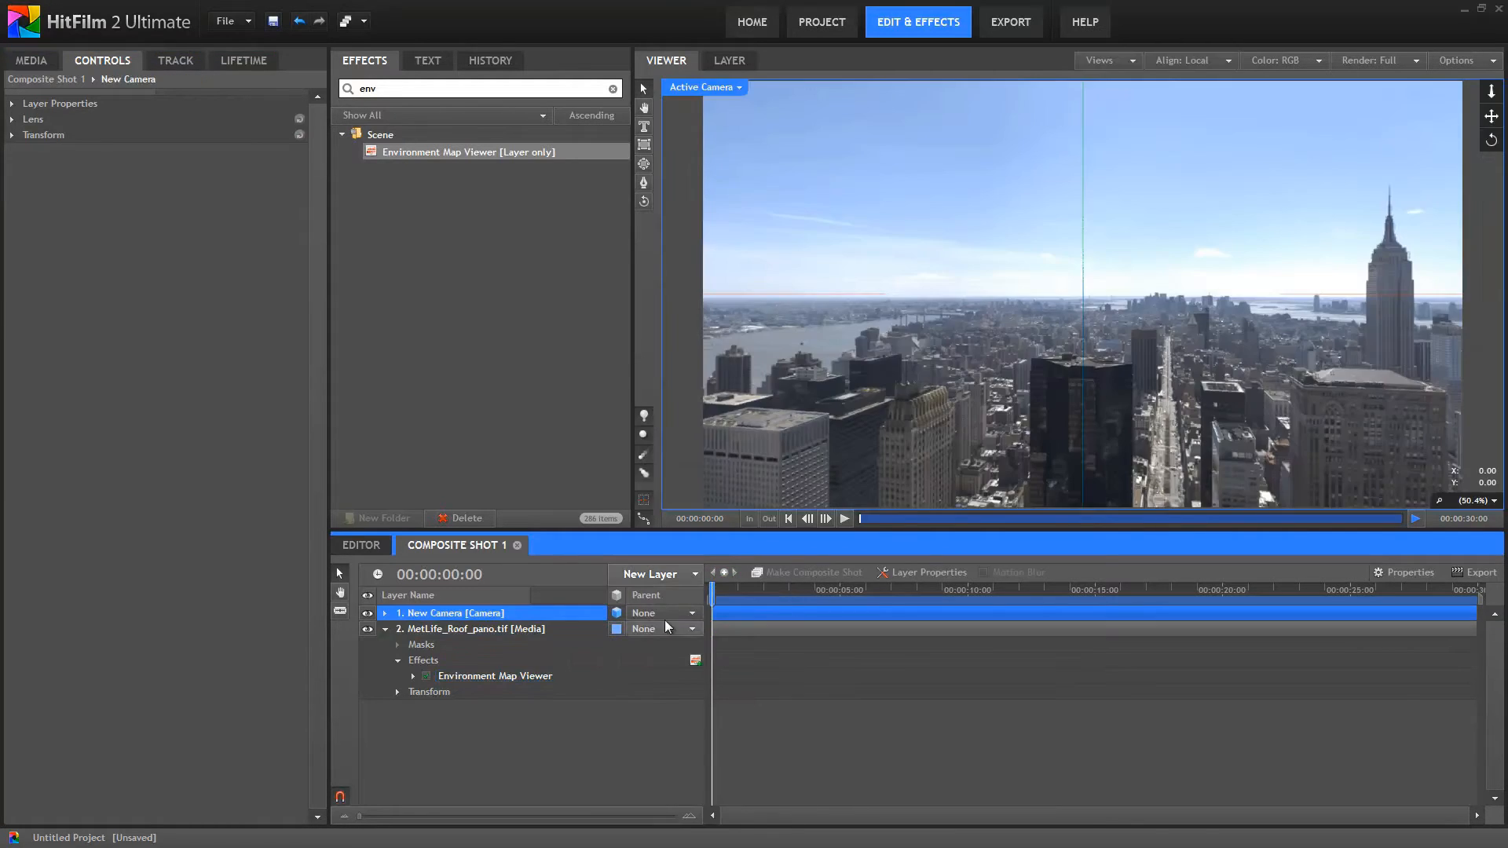
pyautogui.click(638, 502)
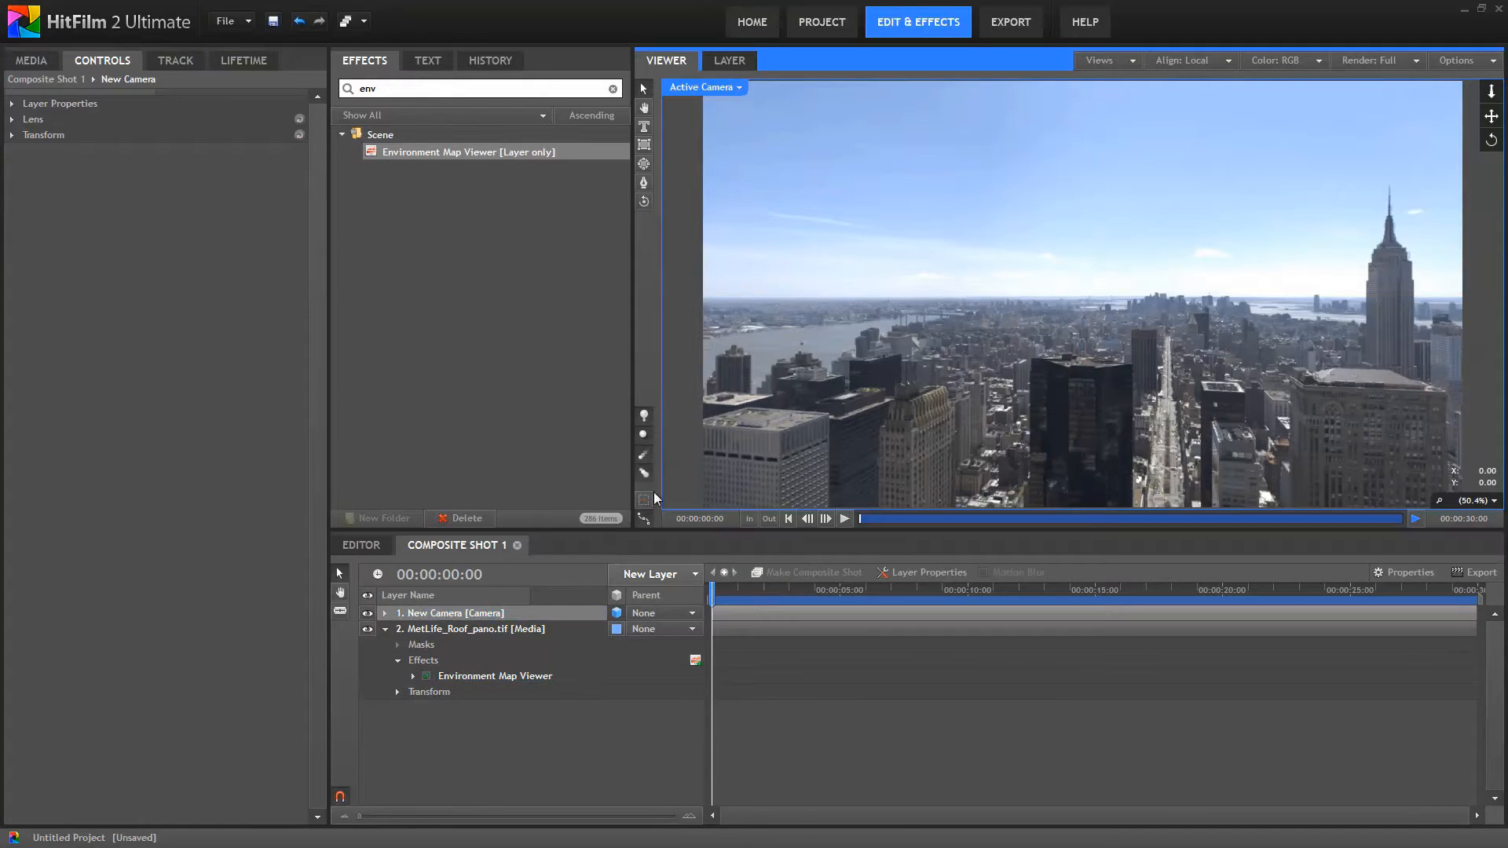
# Orbit the camera to look straight down on the rooftops and up at the sky.
pyautogui.moveTo(1491, 142)
pyautogui.mouseDown()
pyautogui.moveTo(1433, 144)
pyautogui.moveTo(1417, 454)
pyautogui.moveTo(755, 431)
pyautogui.mouseUp()
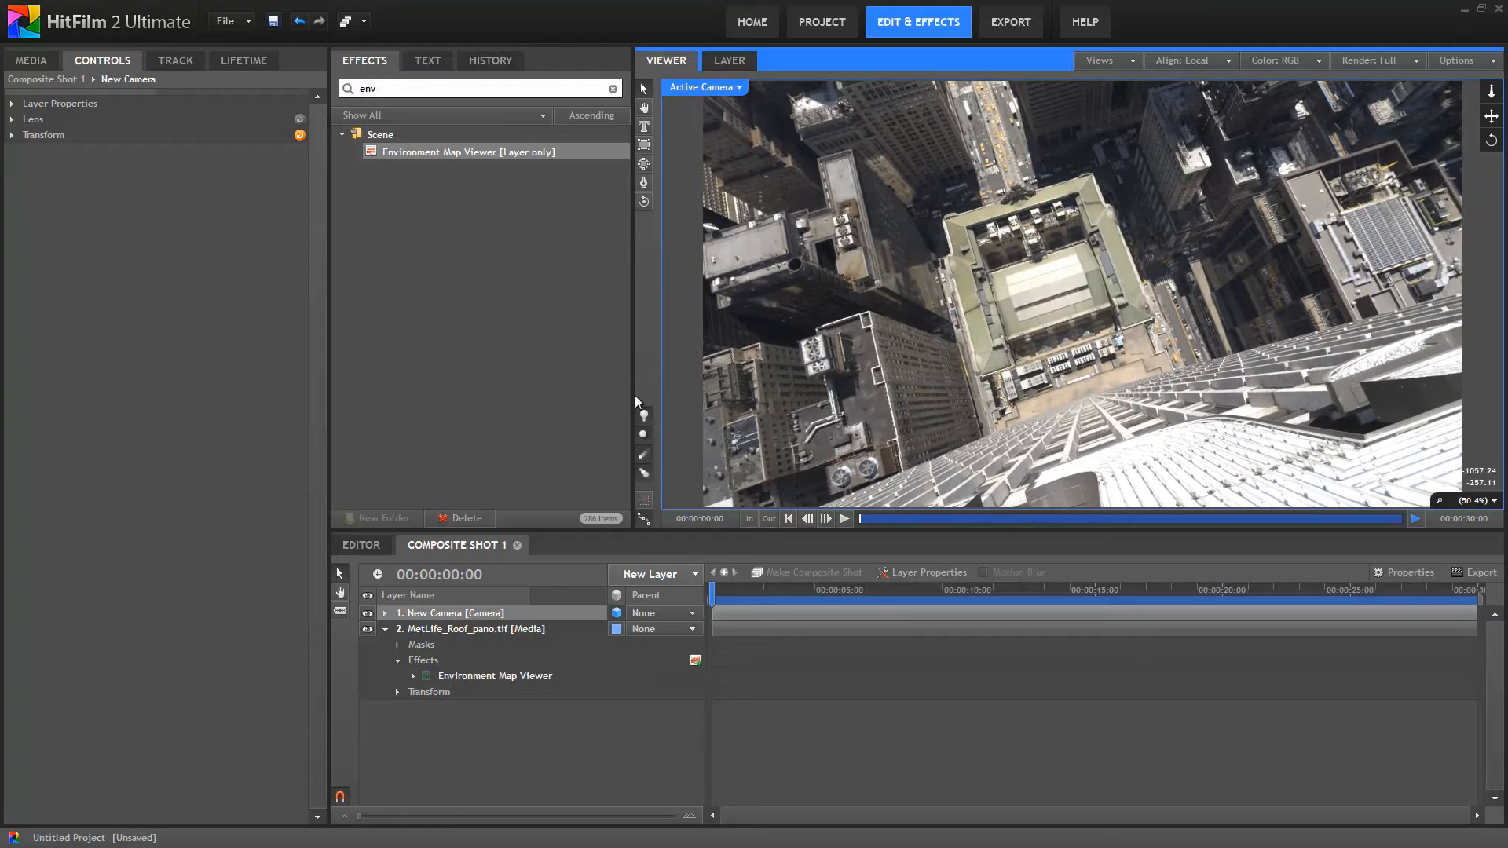
pyautogui.click(32, 61)
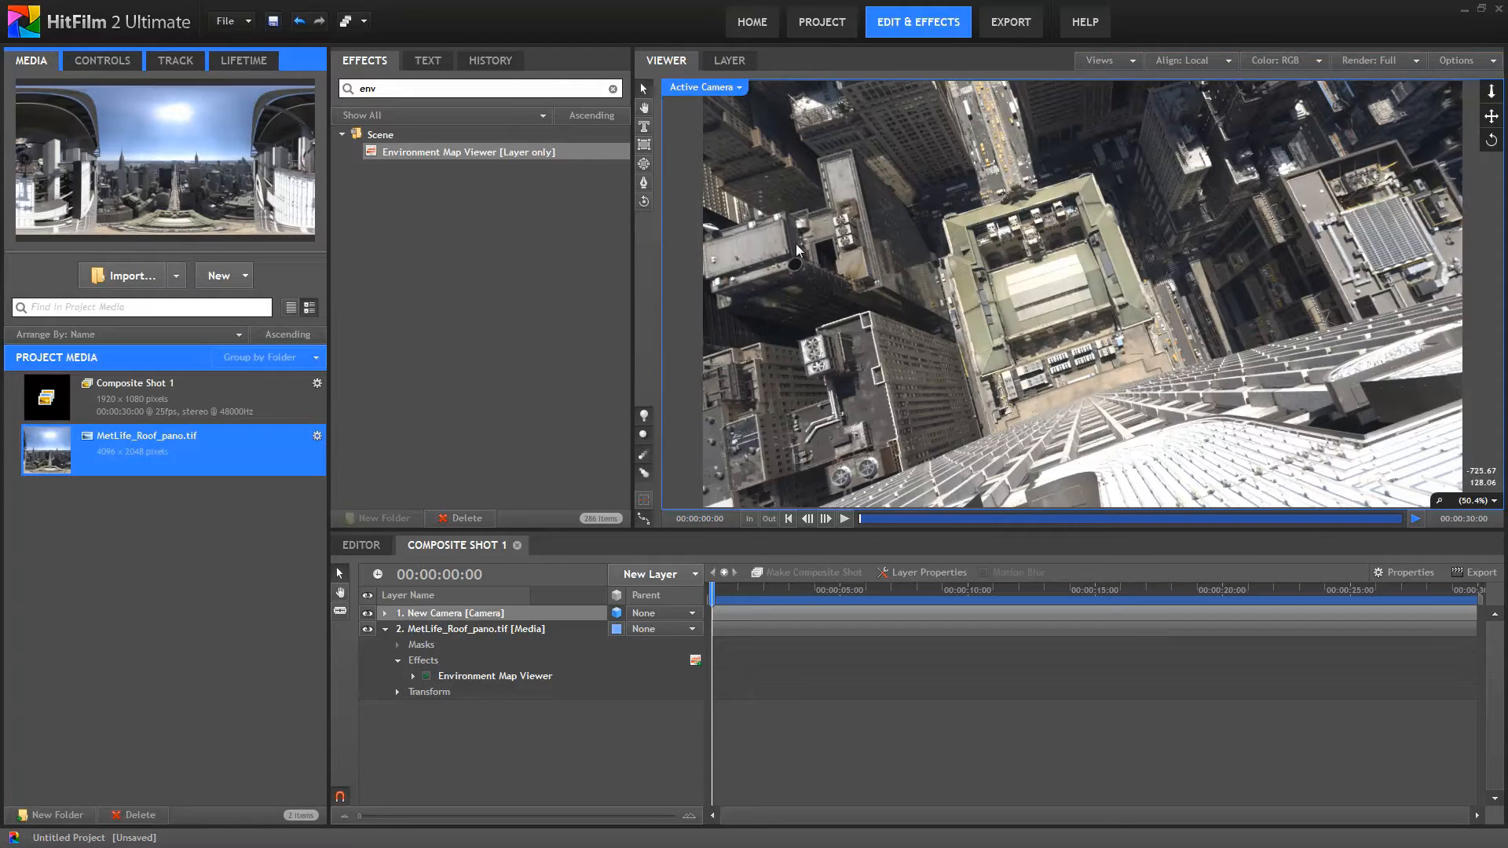
pyautogui.moveTo(1495, 148); pyautogui.dragTo(1396, 147)
pyautogui.moveTo(1044, 312); pyautogui.dragTo(1112, 482)
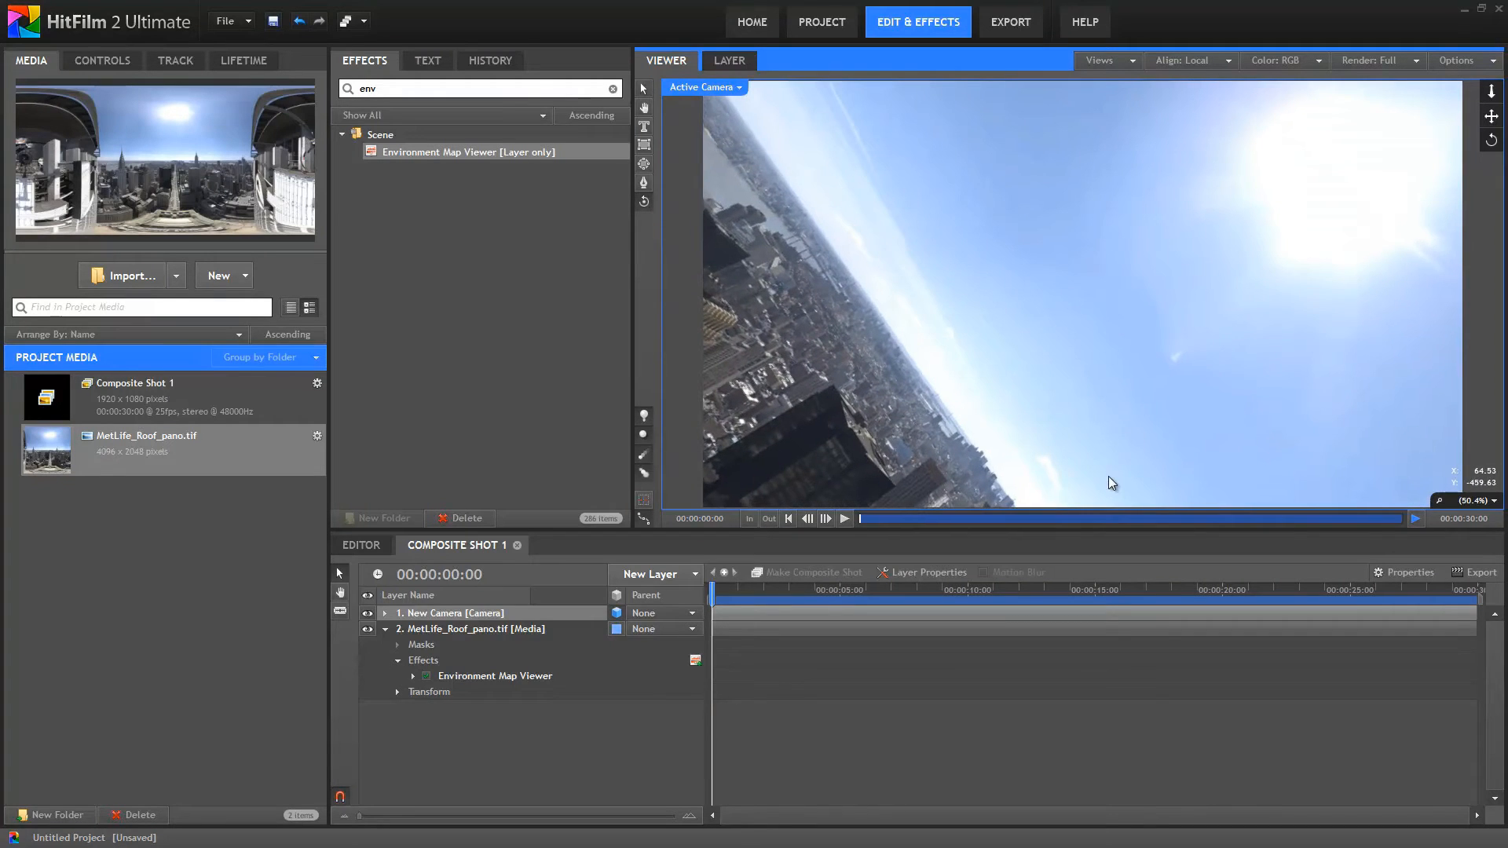
# Reset the camera layer and orbit the camera to frame the Empire State Building right of the shot's centre.
pyautogui.rightClick(493, 614)
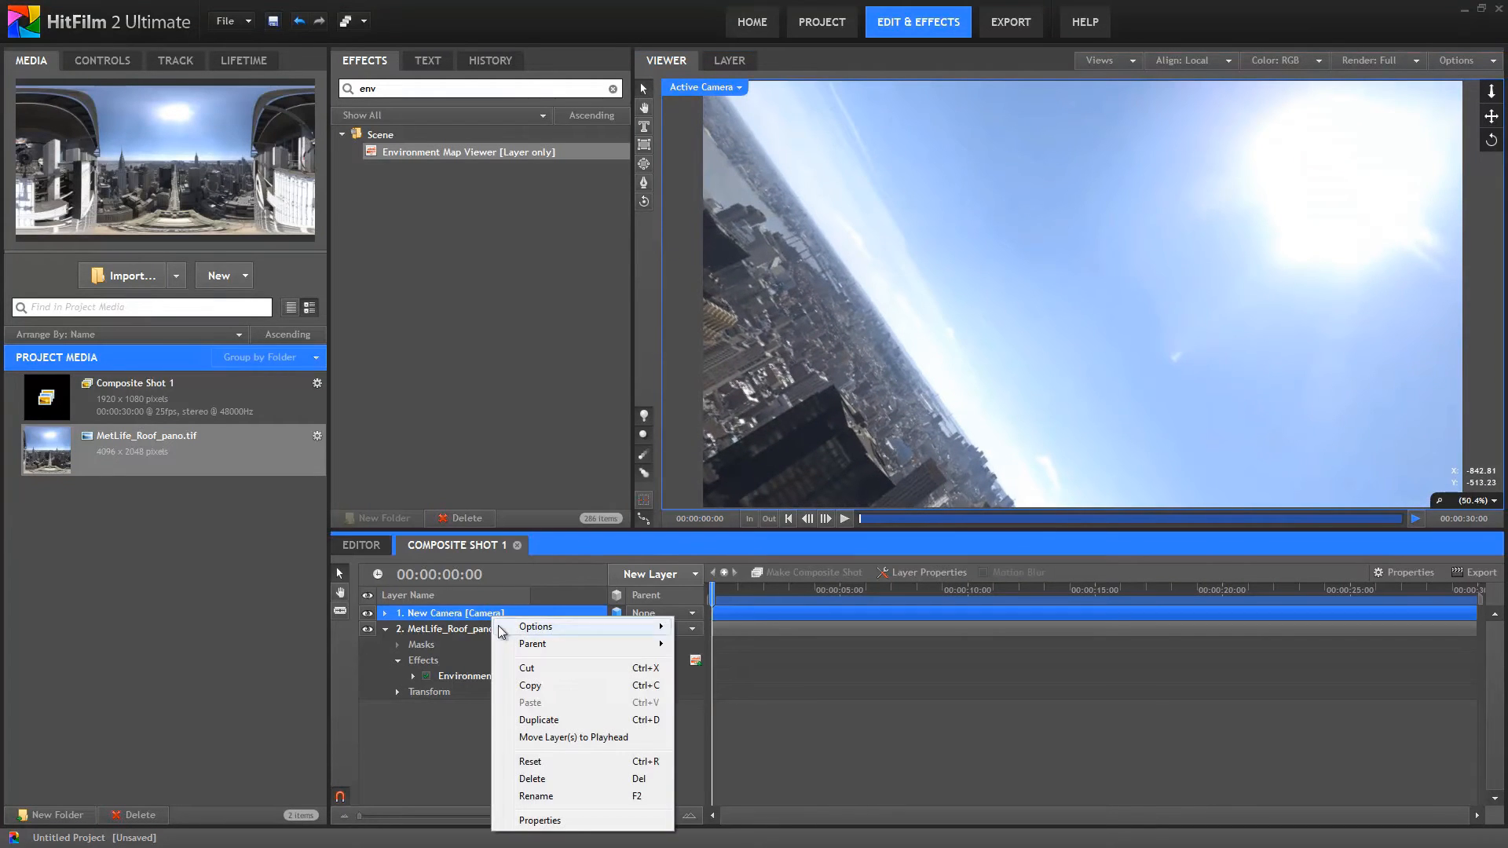
pyautogui.click(537, 764)
pyautogui.moveTo(1129, 314); pyautogui.dragTo(1313, 289)
# Import the 3D model UFO no landing legs GROUPED.obj and turn its preview to inspect the saucer.
pyautogui.click(176, 275)
pyautogui.click(196, 480)
pyautogui.click(304, 259)
pyautogui.doubleClick(305, 259)
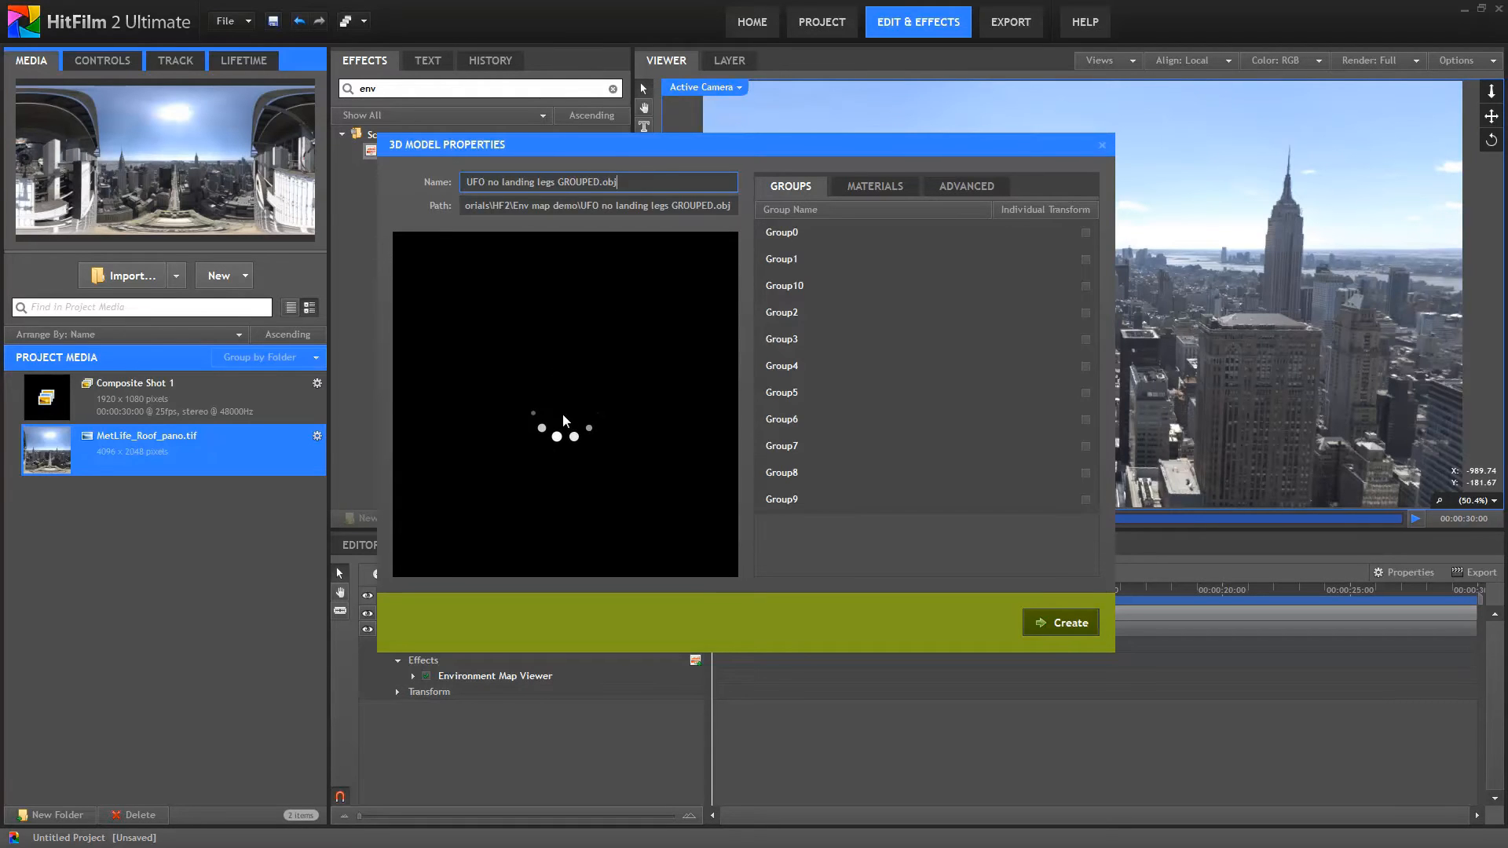
pyautogui.moveTo(584, 404); pyautogui.dragTo(528, 458)
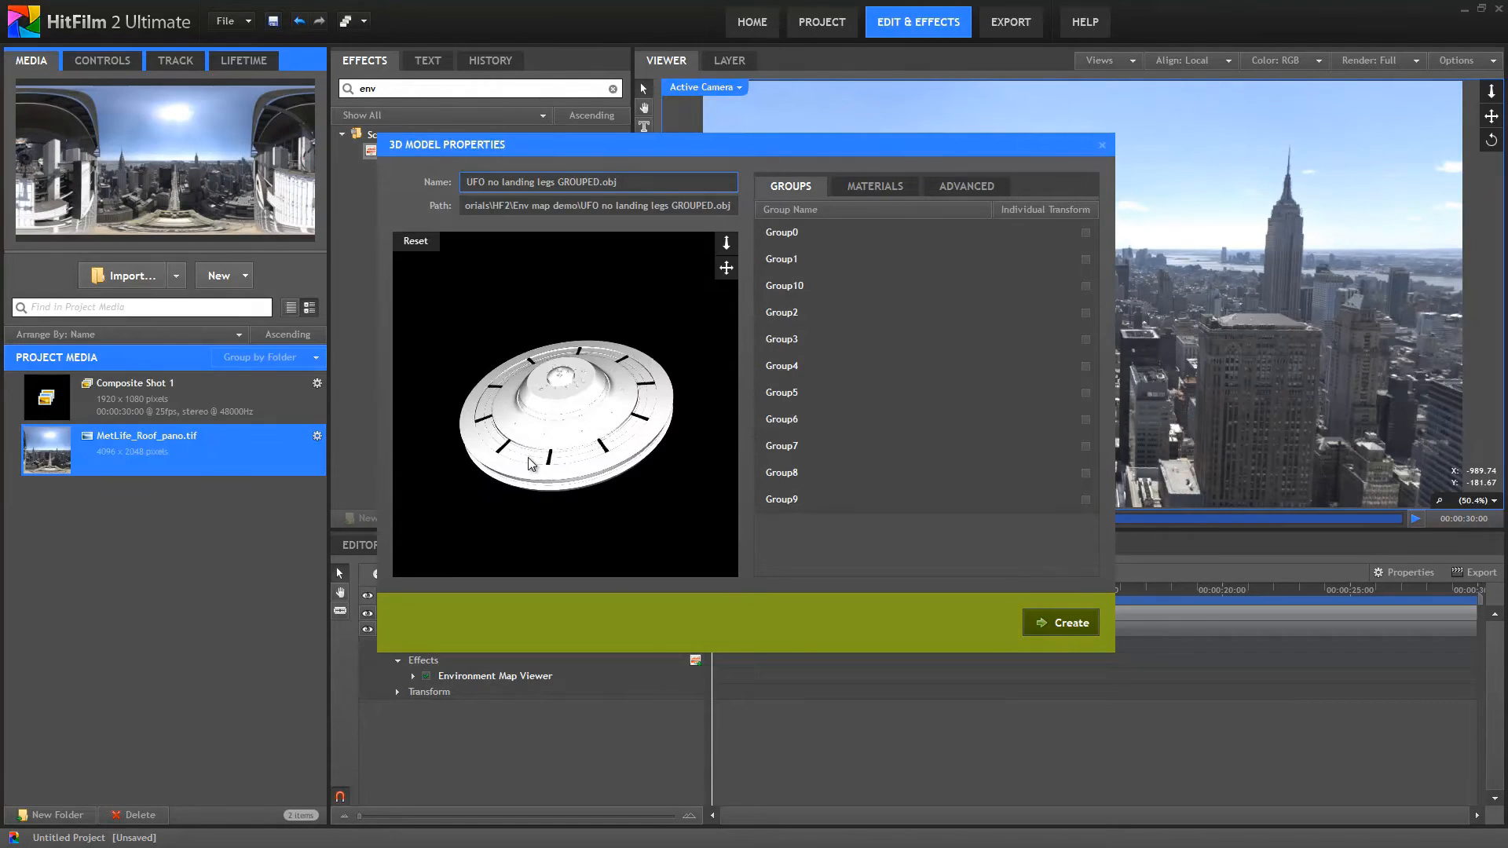
# Assign MIA_diffuse_ref_color 2K.jpg as the UFO material's diffuse texture and UFo specular Tarn 2K.jpg as its specular texture.
pyautogui.click(883, 186)
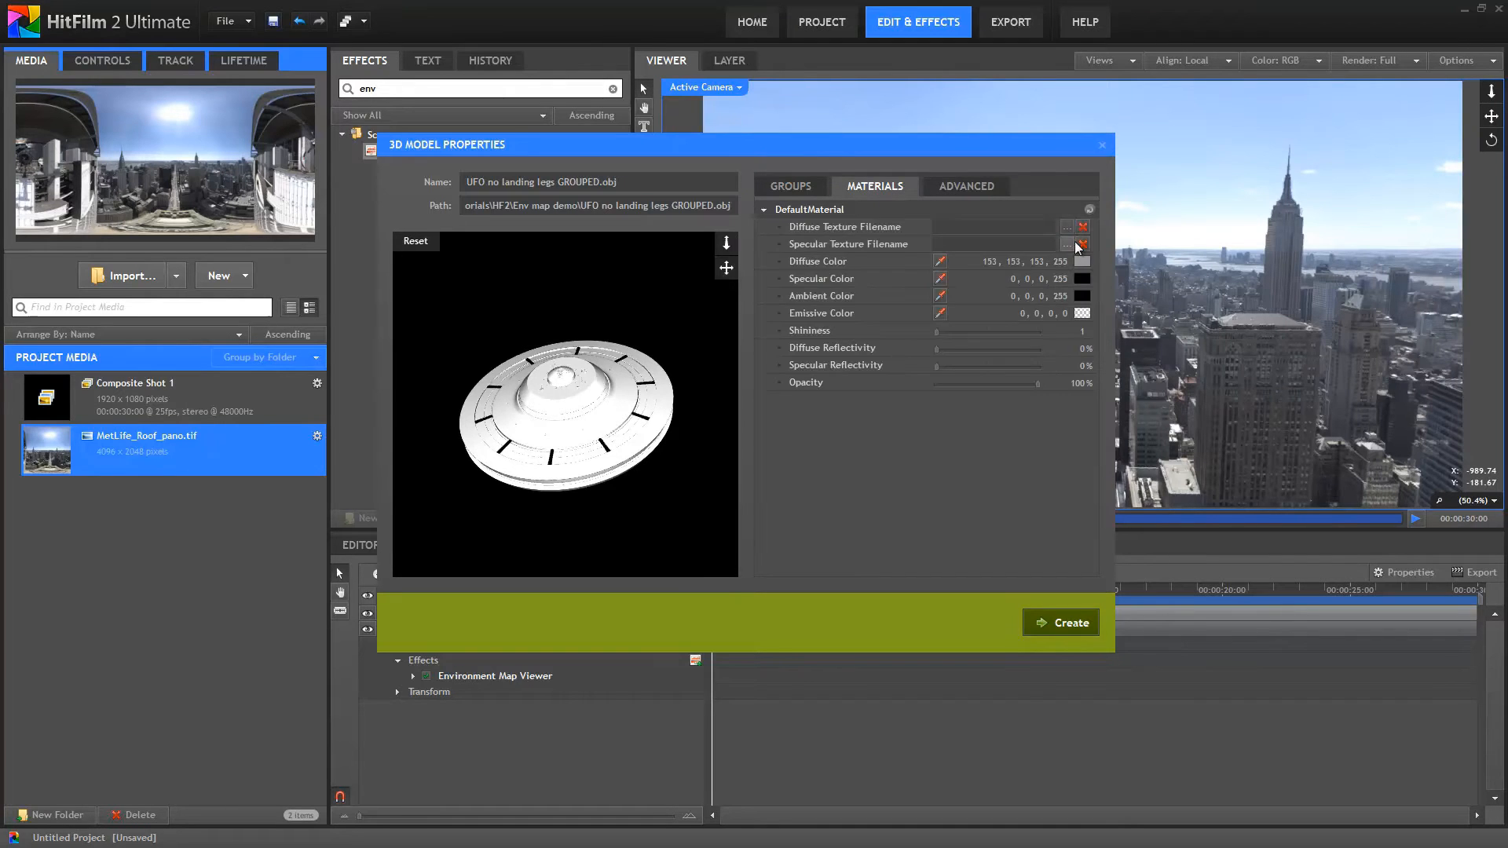
pyautogui.click(1067, 226)
pyautogui.click(742, 258)
pyautogui.doubleClick(743, 257)
pyautogui.click(1067, 244)
pyautogui.doubleClick(840, 258)
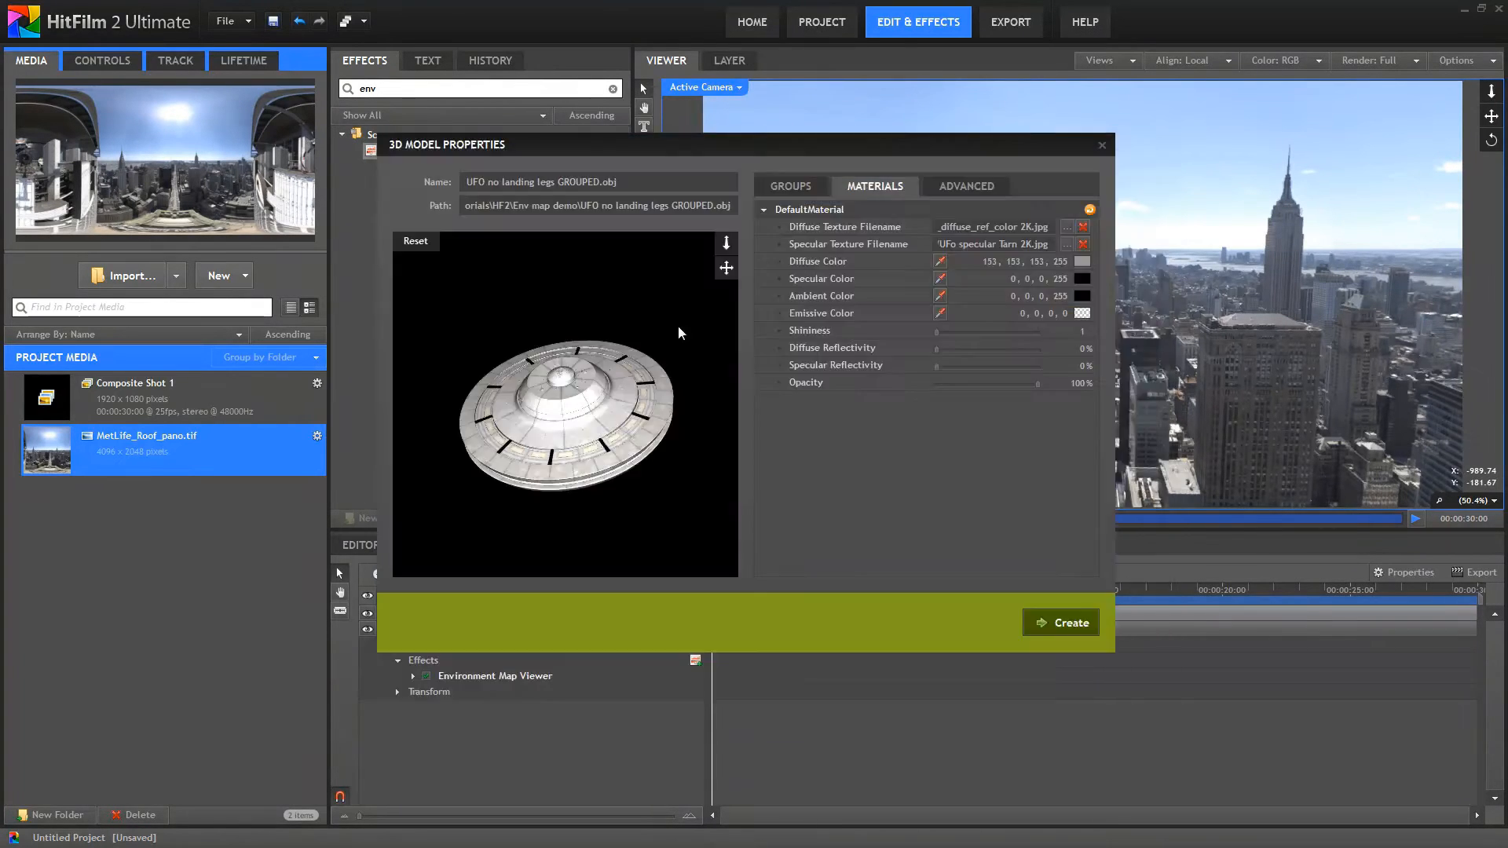
pyautogui.moveTo(597, 407); pyautogui.dragTo(598, 428)
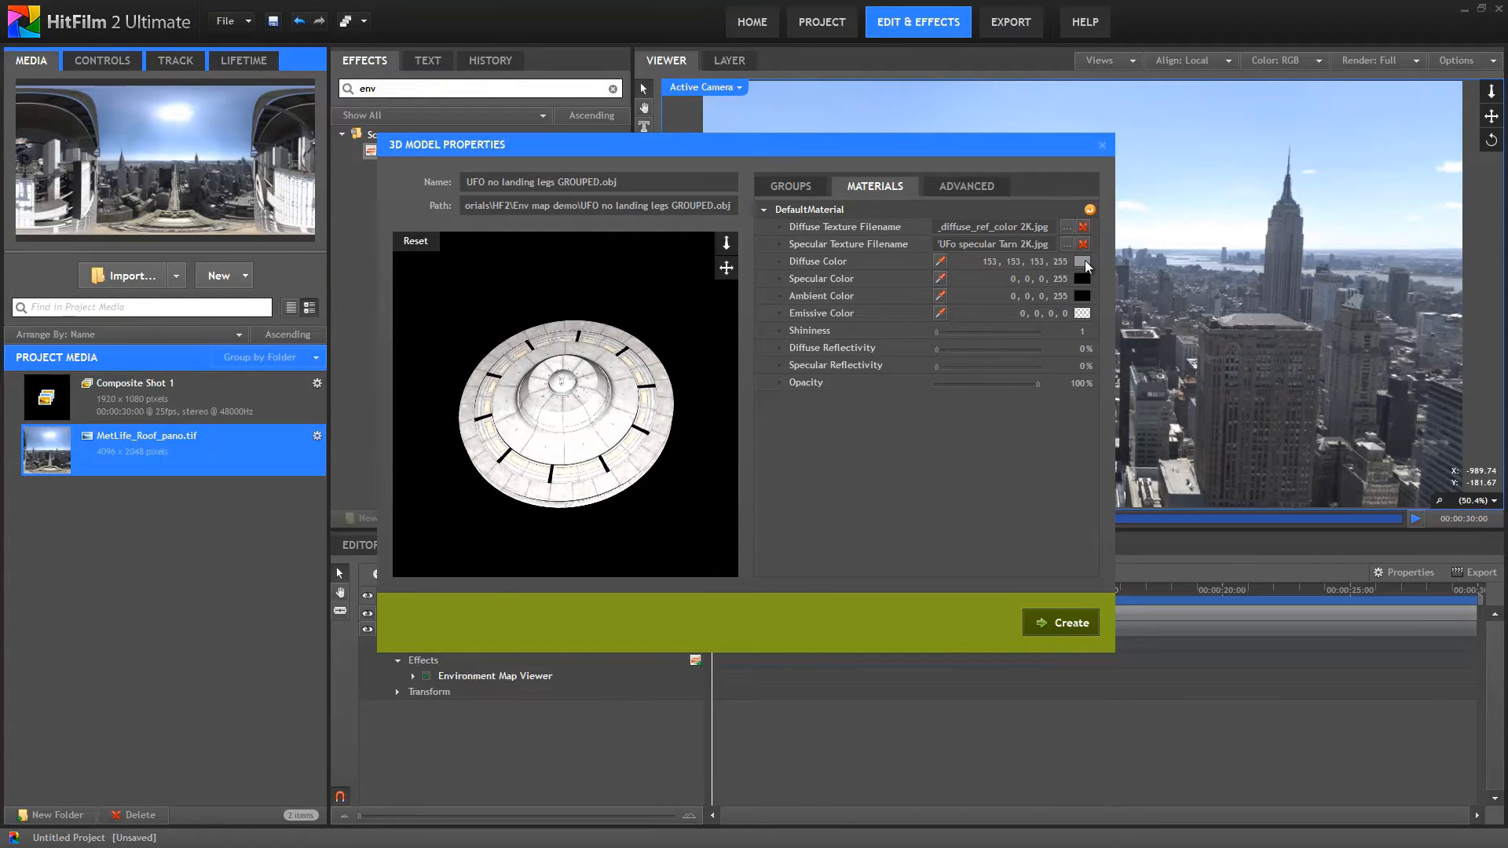
# Darken the UFO material's diffuse color to RGB 90, 90, 90 and check the shading from different angles.
pyautogui.click(1082, 259)
pyautogui.click(924, 358)
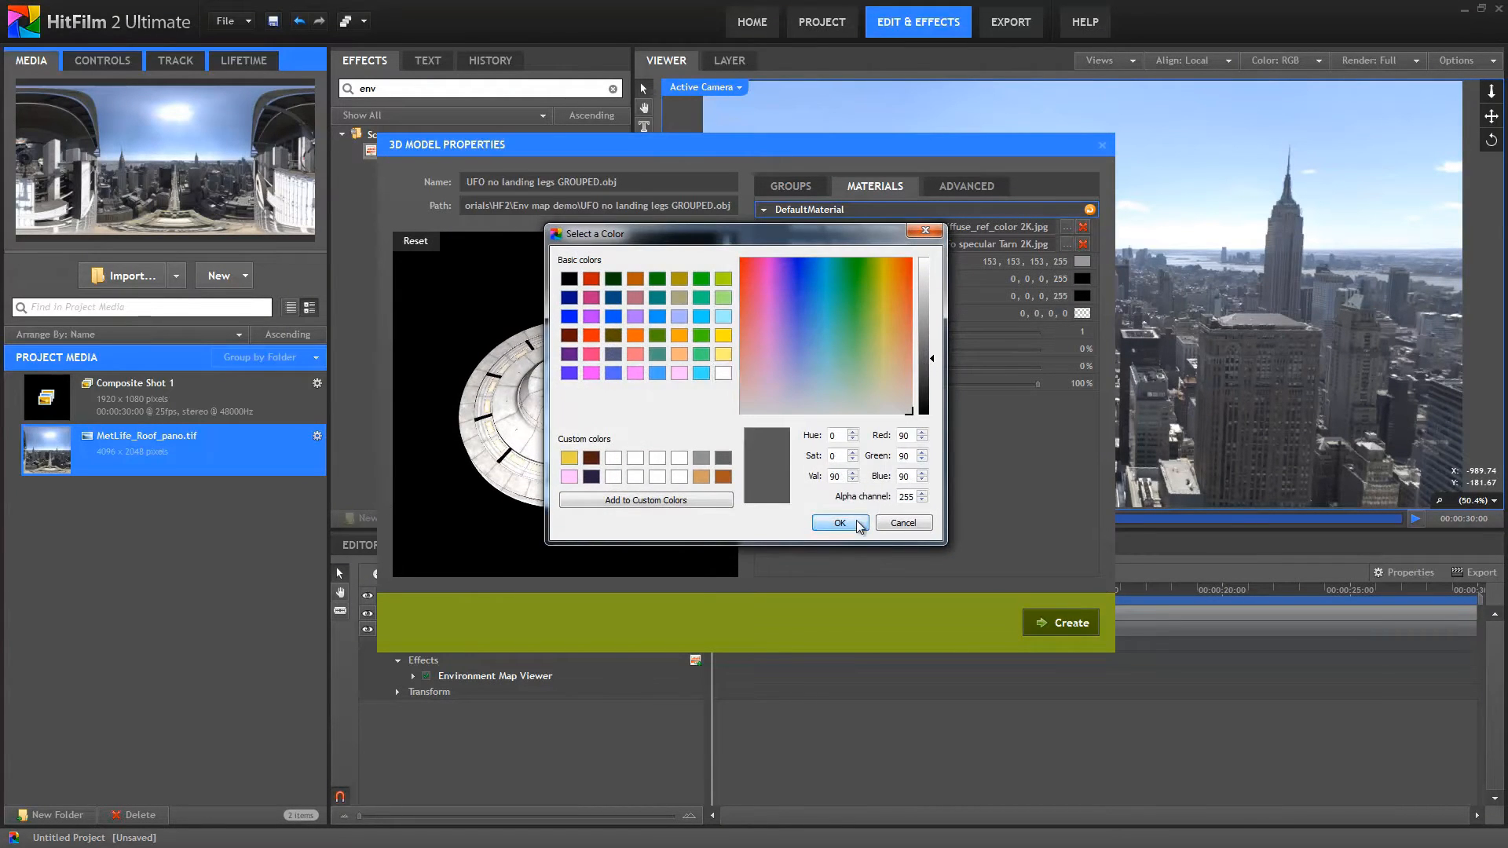
pyautogui.click(839, 523)
pyautogui.moveTo(581, 408); pyautogui.dragTo(579, 357)
pyautogui.moveTo(581, 438); pyautogui.dragTo(597, 396)
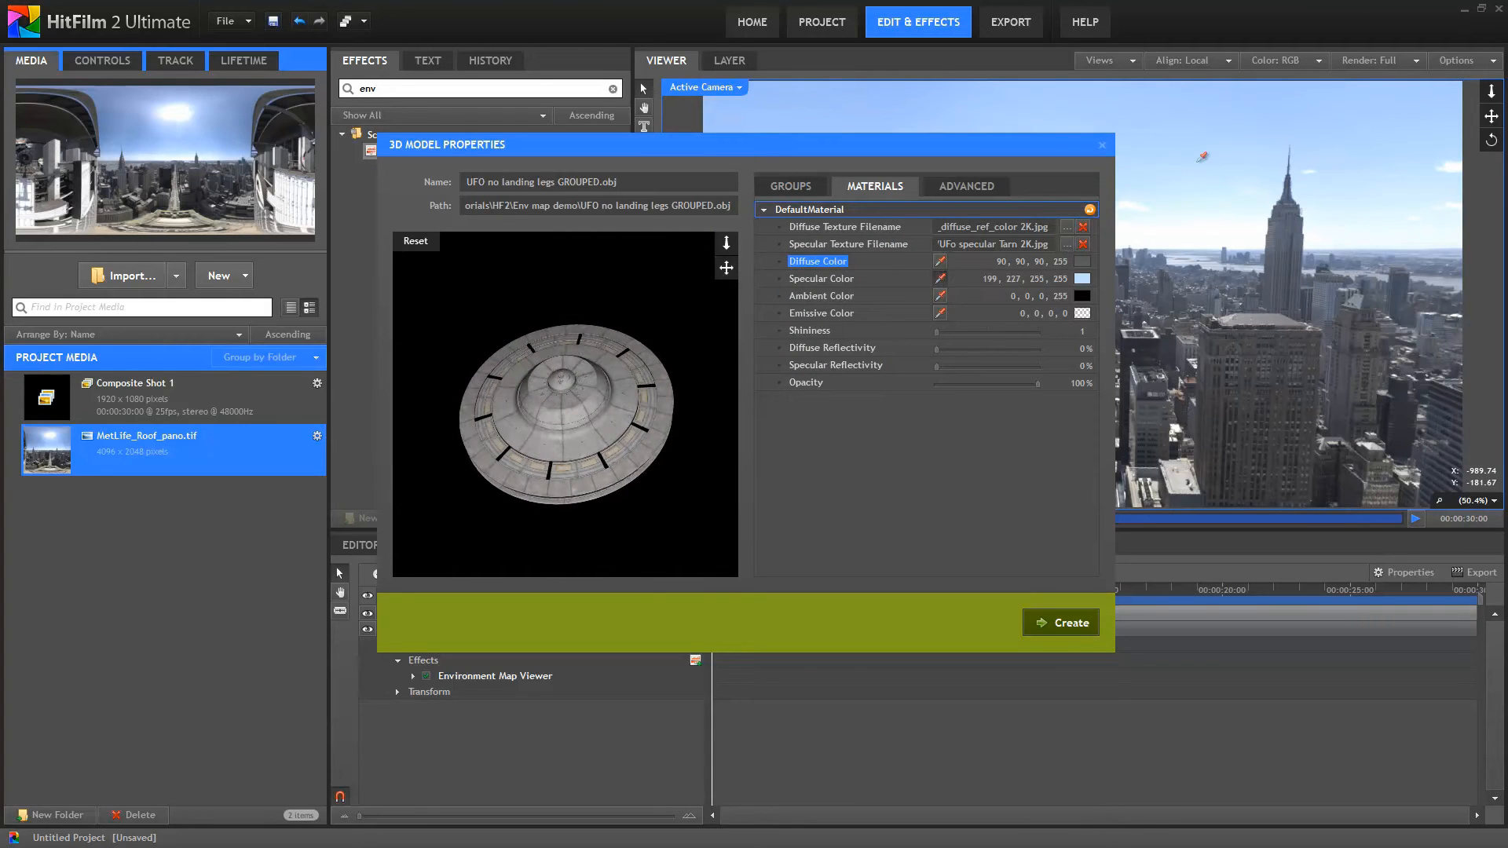
# Darken the UFO material's specular color to RGB 112, 127, 138 and turn the model preview to check the highlights.
pyautogui.click(1219, 191)
pyautogui.moveTo(575, 406)
pyautogui.mouseDown()
pyautogui.moveTo(573, 445)
pyautogui.moveTo(589, 394)
pyautogui.mouseUp()
pyautogui.click(1082, 279)
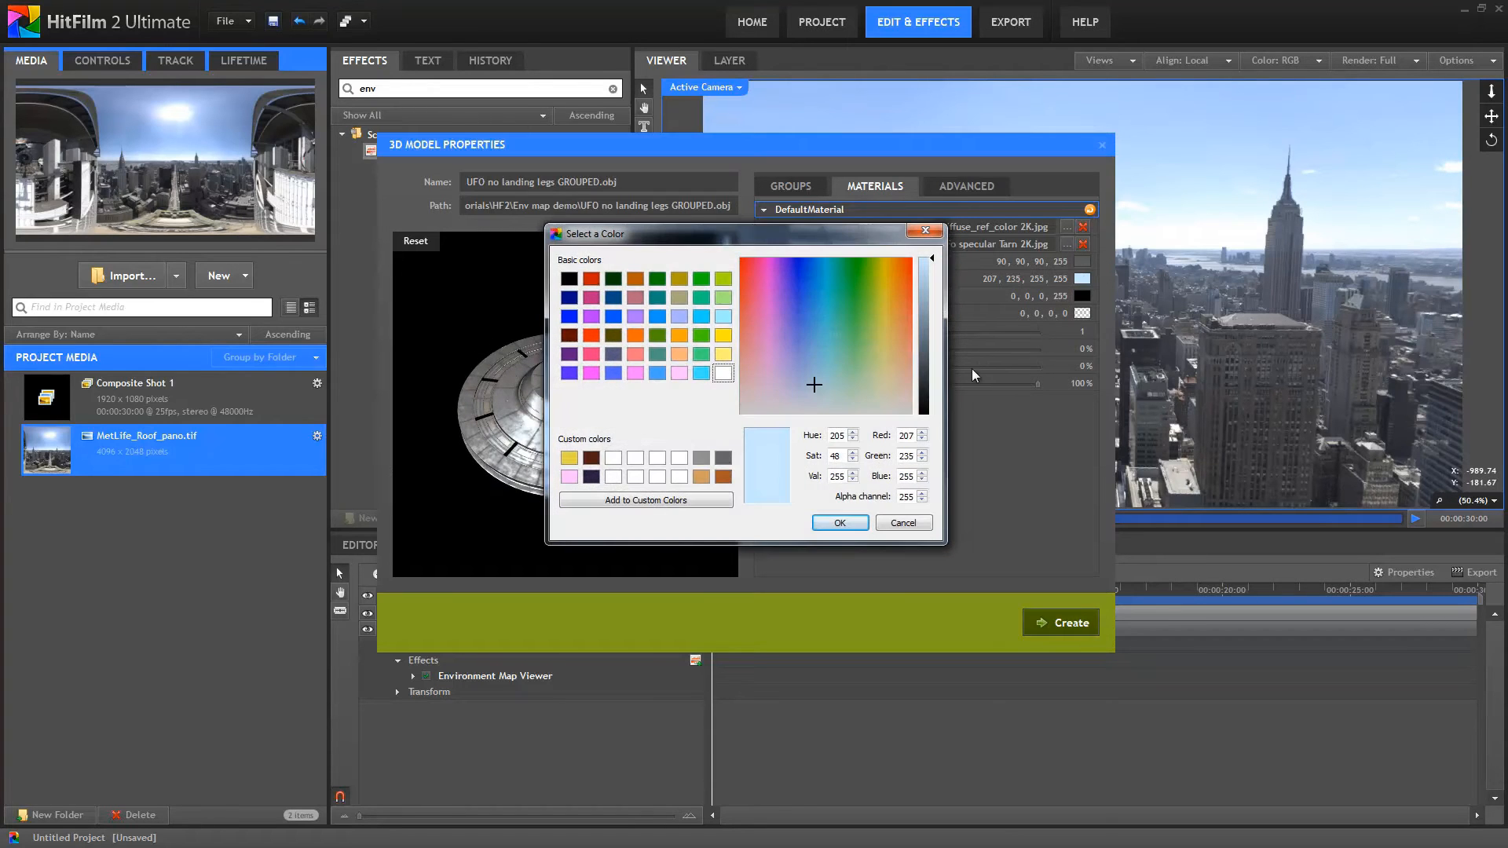
pyautogui.click(921, 330)
pyautogui.click(839, 524)
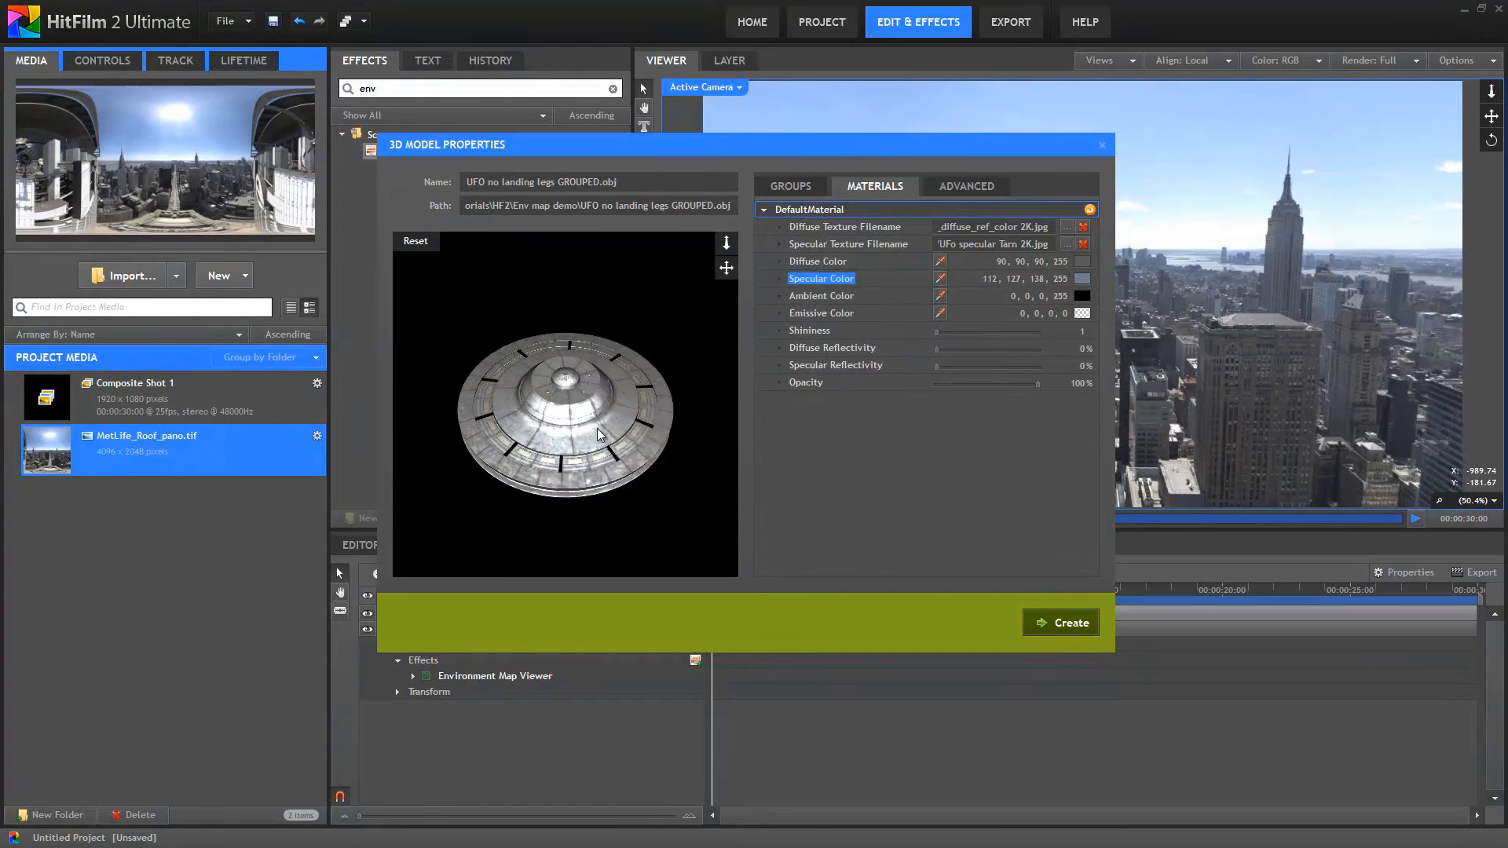
pyautogui.moveTo(567, 466); pyautogui.dragTo(700, 426)
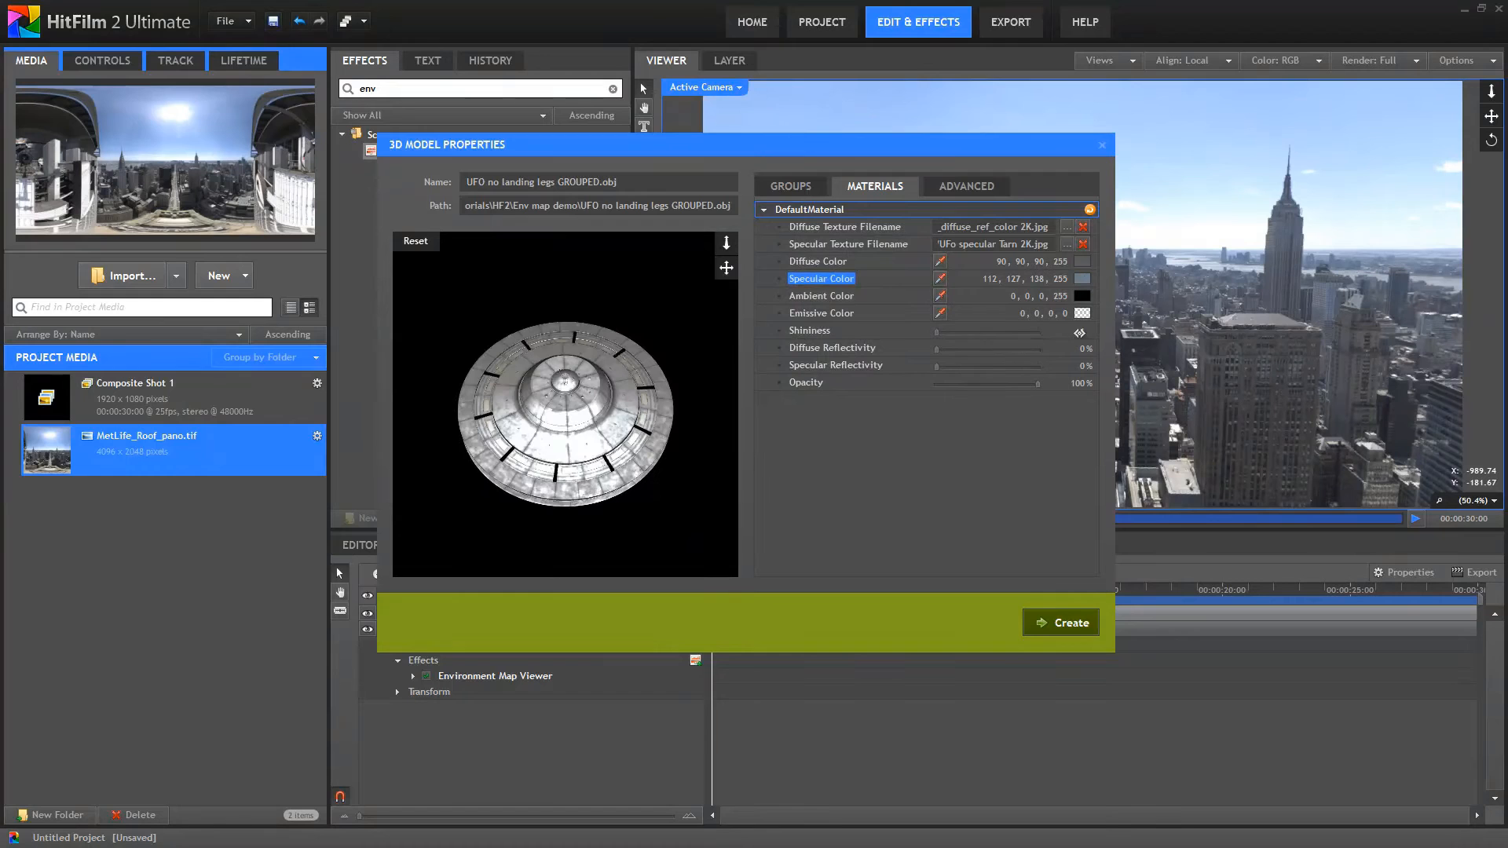
# Set the UFO material's shininess to 32 and diffuse reflectivity to 20%, and raise its specular reflectivity slightly.
pyautogui.moveTo(1080, 333); pyautogui.dragTo(1086, 333)
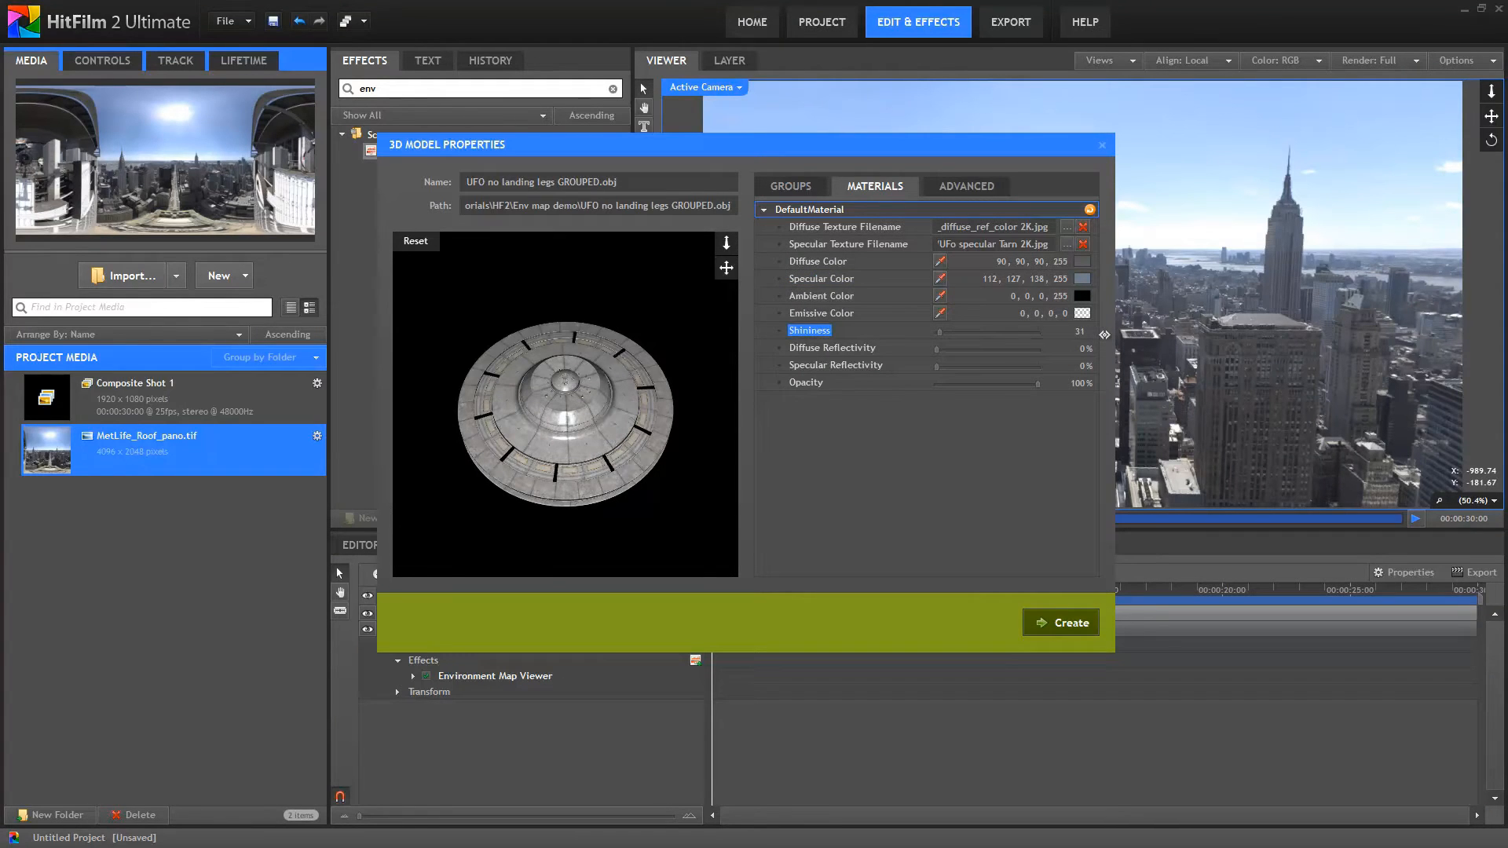
pyautogui.moveTo(653, 407)
pyautogui.mouseDown()
pyautogui.moveTo(616, 327)
pyautogui.moveTo(540, 299)
pyautogui.moveTo(642, 459)
pyautogui.moveTo(672, 388)
pyautogui.mouseUp()
pyautogui.click(949, 348)
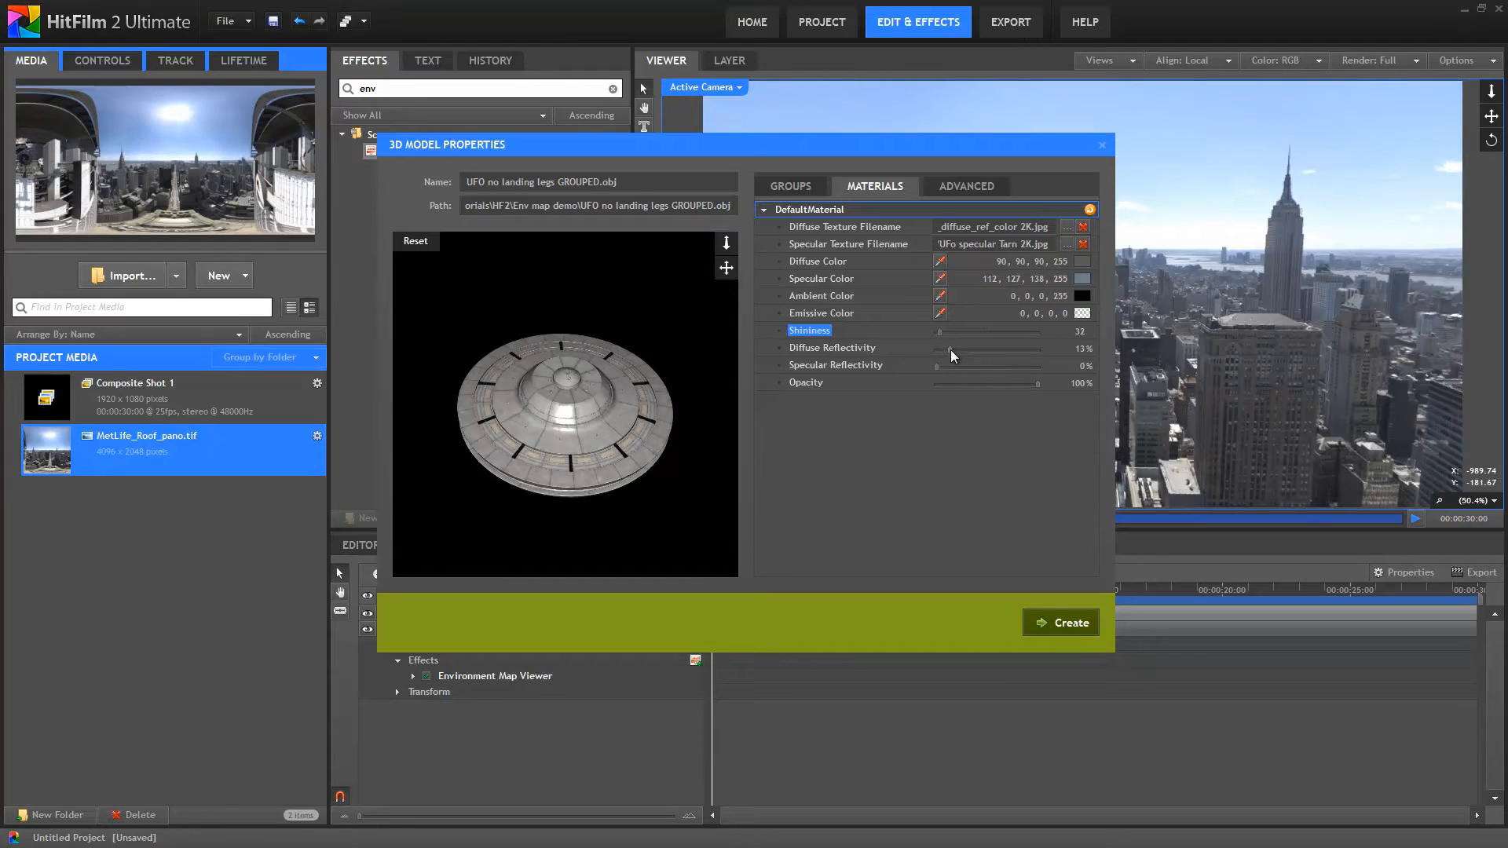
pyautogui.click(953, 368)
pyautogui.moveTo(951, 350); pyautogui.dragTo(955, 350)
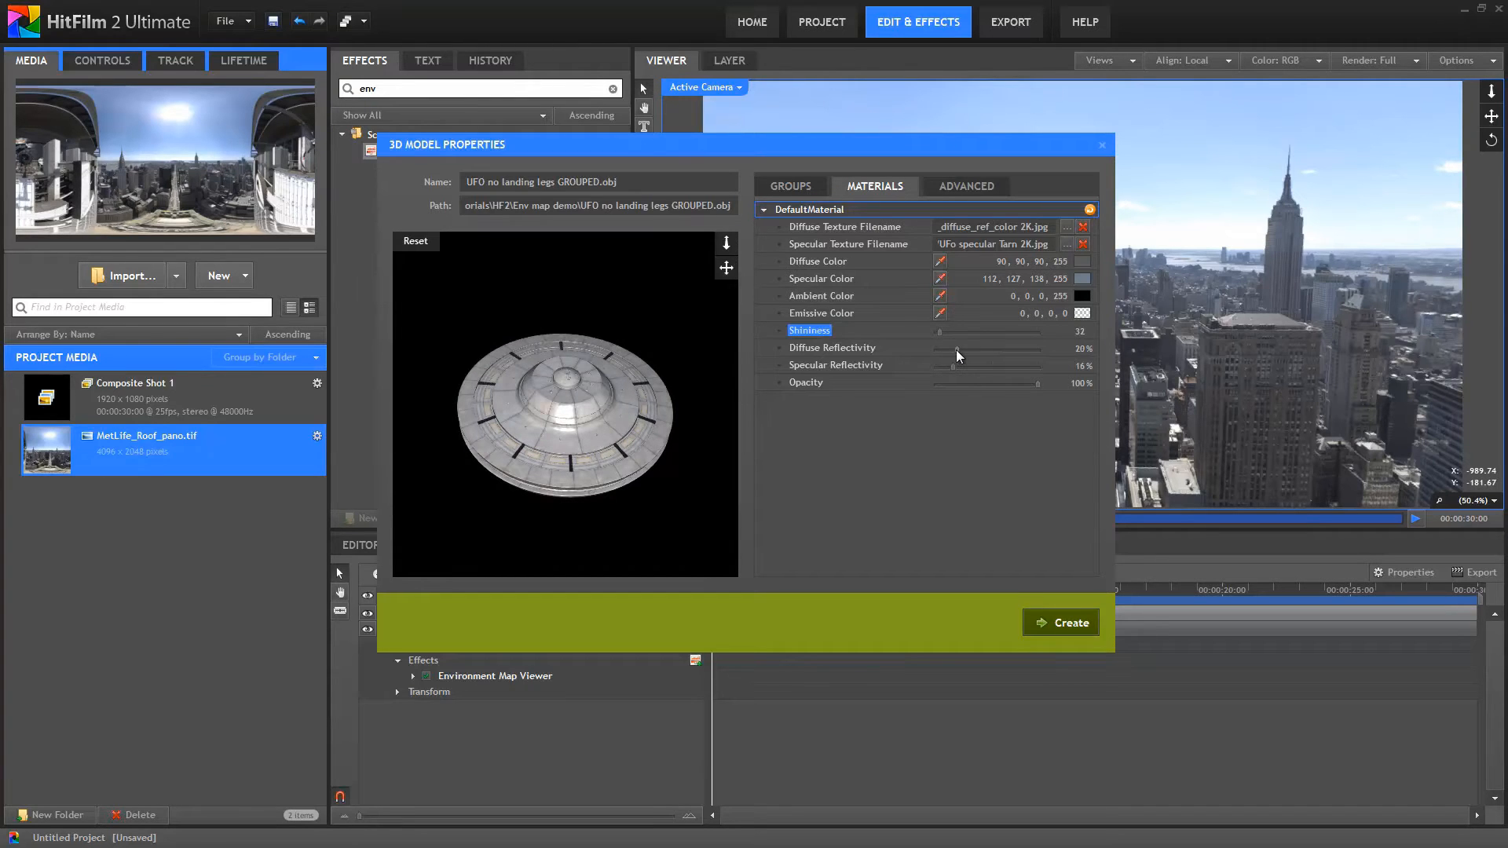
pyautogui.click(956, 366)
# Create the UFO model and add it to the composite shot between the camera and the panorama layer.
pyautogui.click(1074, 628)
pyautogui.moveTo(407, 624); pyautogui.dragTo(408, 622)
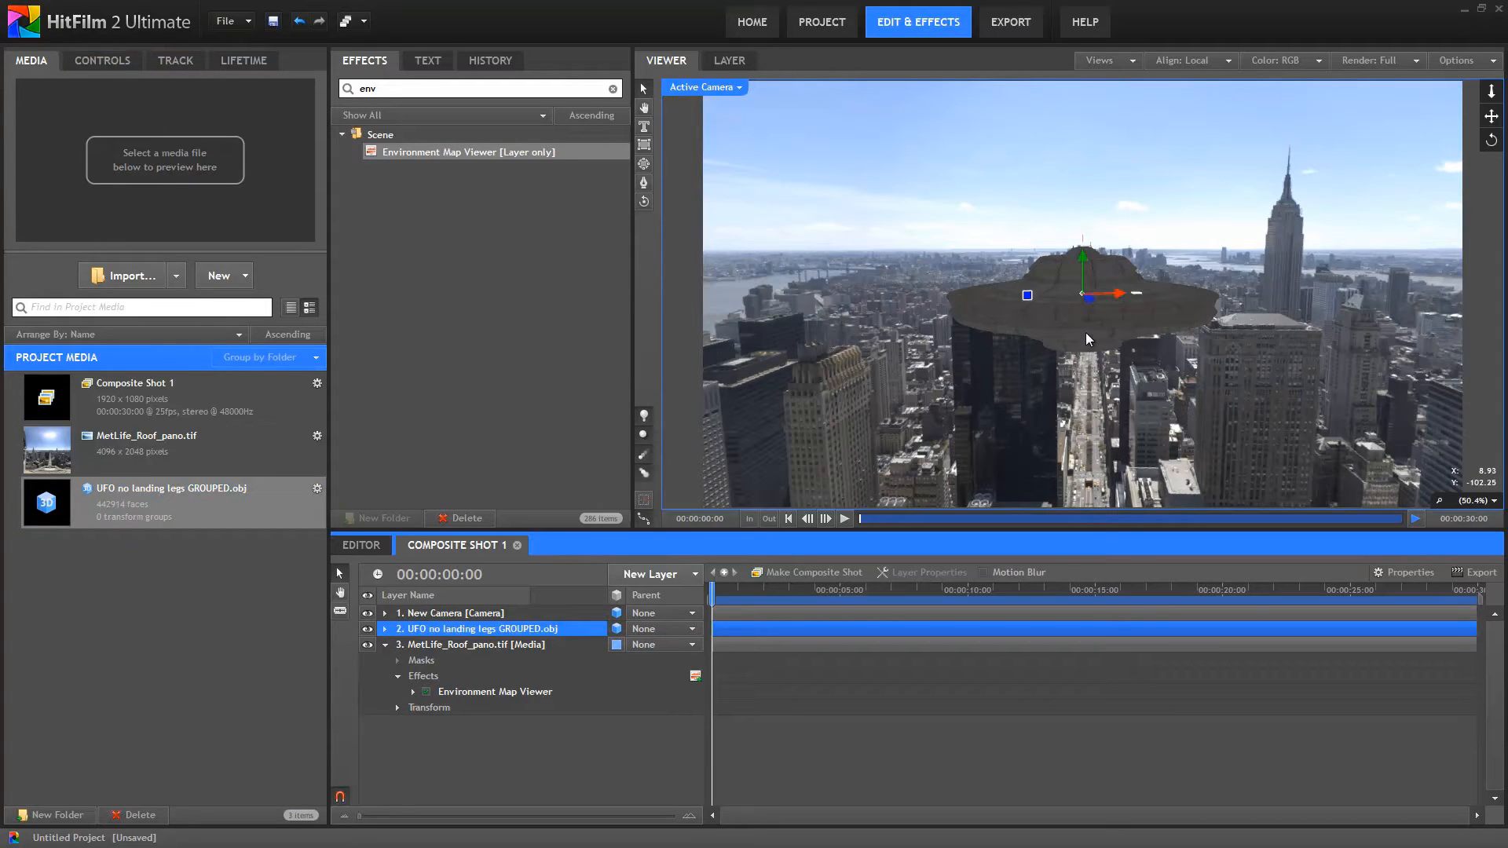
pyautogui.moveTo(1073, 308); pyautogui.dragTo(991, 262)
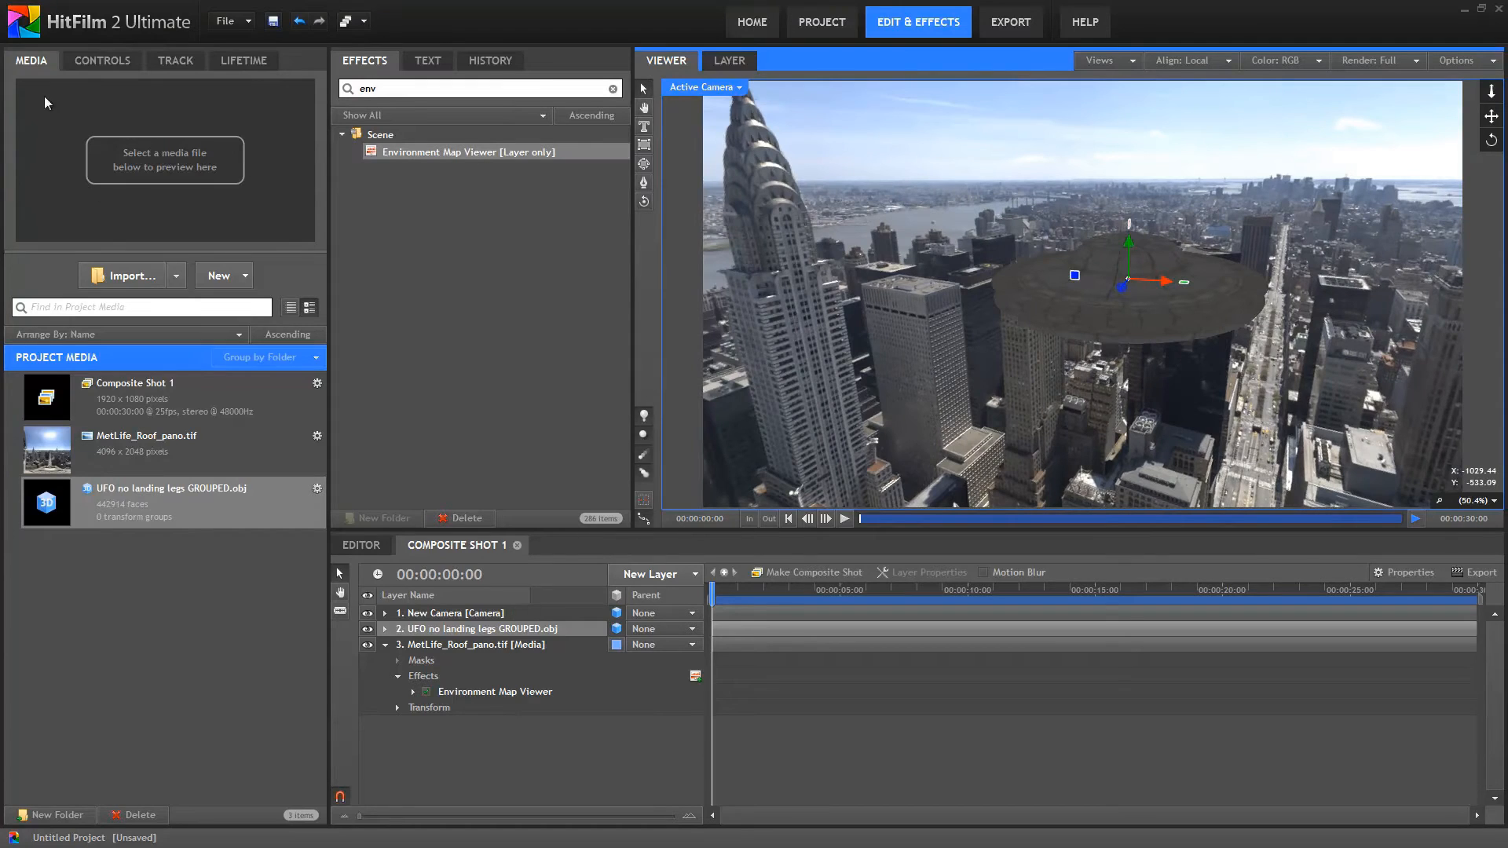
# Import MetLife_Roof_pano-small.tif, place it as a layer between the UFO and the large panorama, and hide it.
pyautogui.click(101, 60)
pyautogui.click(12, 135)
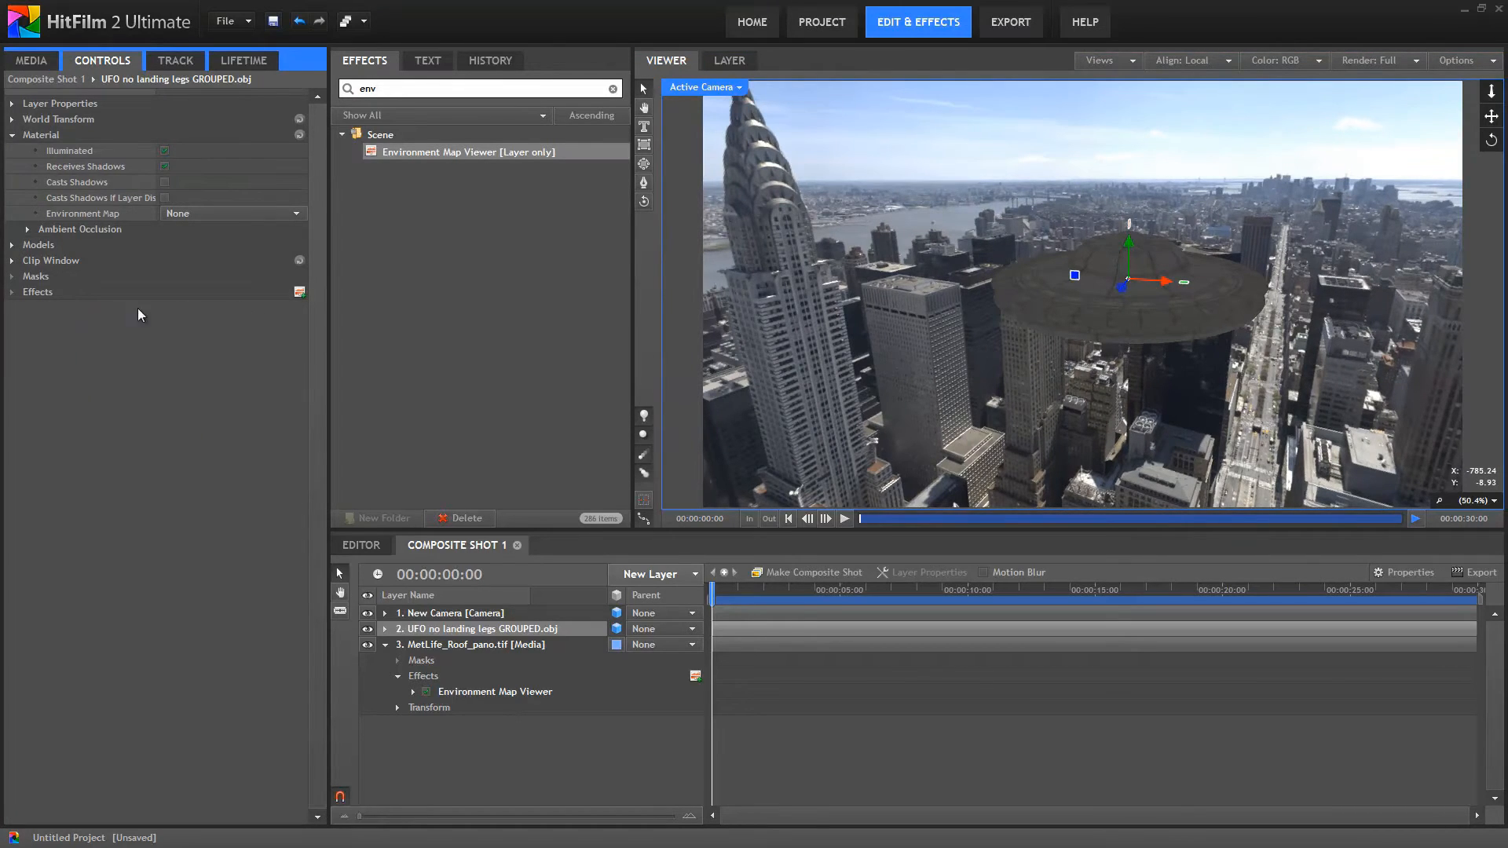
pyautogui.click(22, 62)
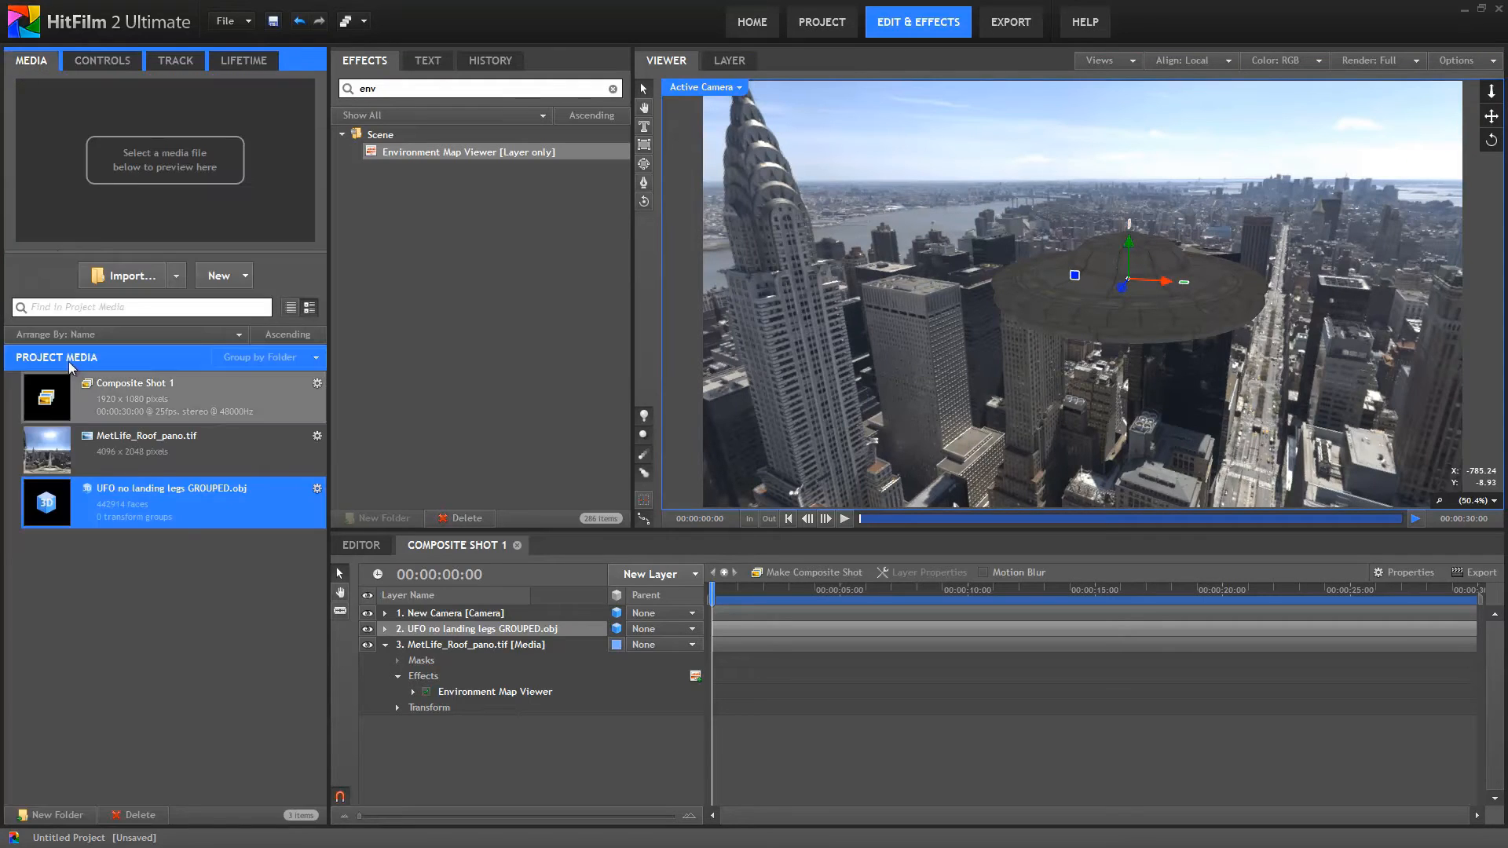
pyautogui.click(139, 277)
pyautogui.click(287, 155)
pyautogui.click(658, 550)
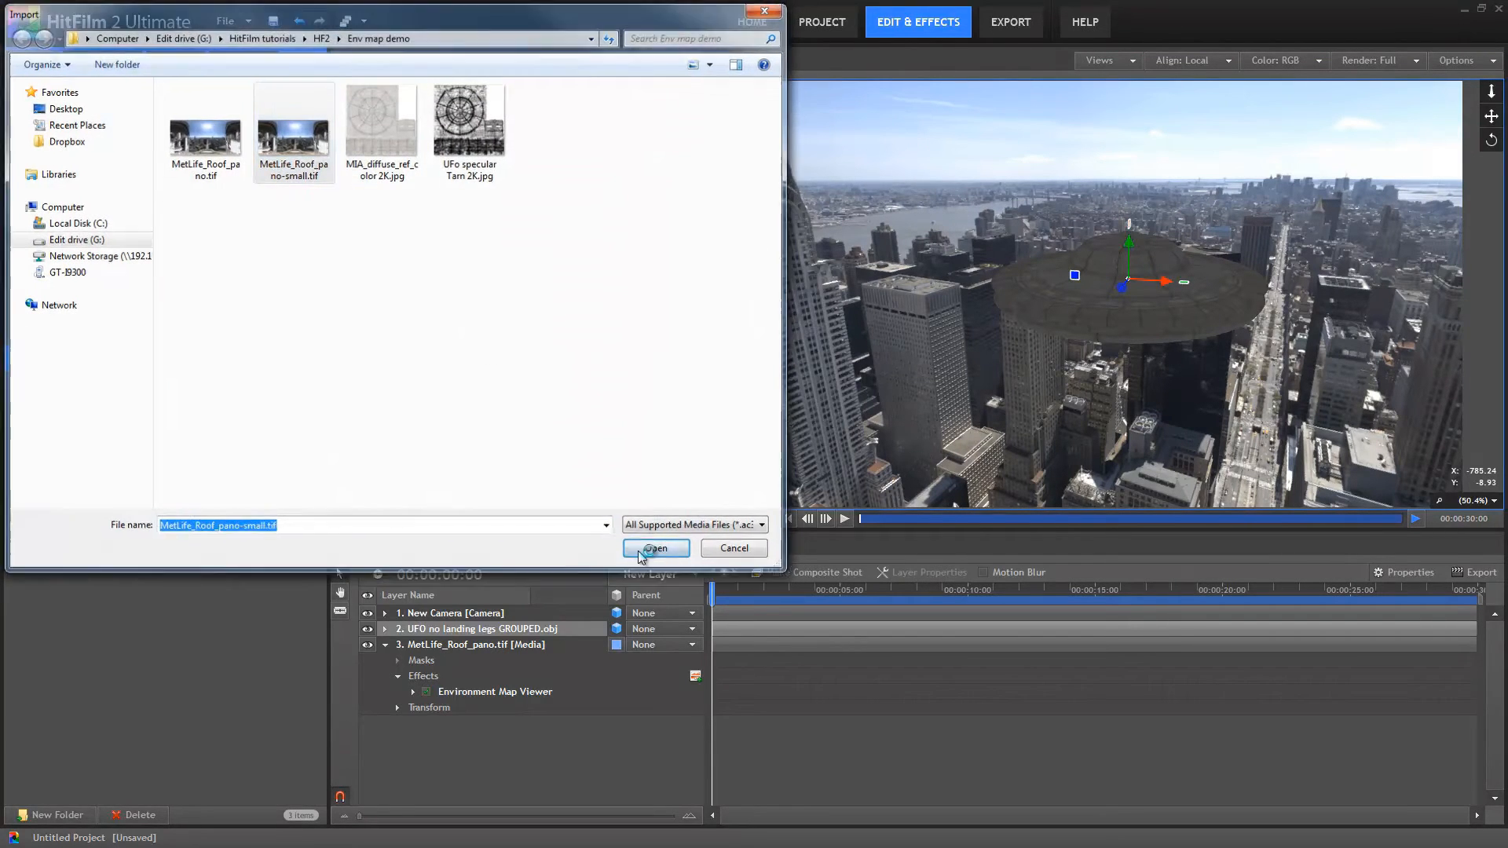
pyautogui.moveTo(47, 449); pyautogui.dragTo(465, 646)
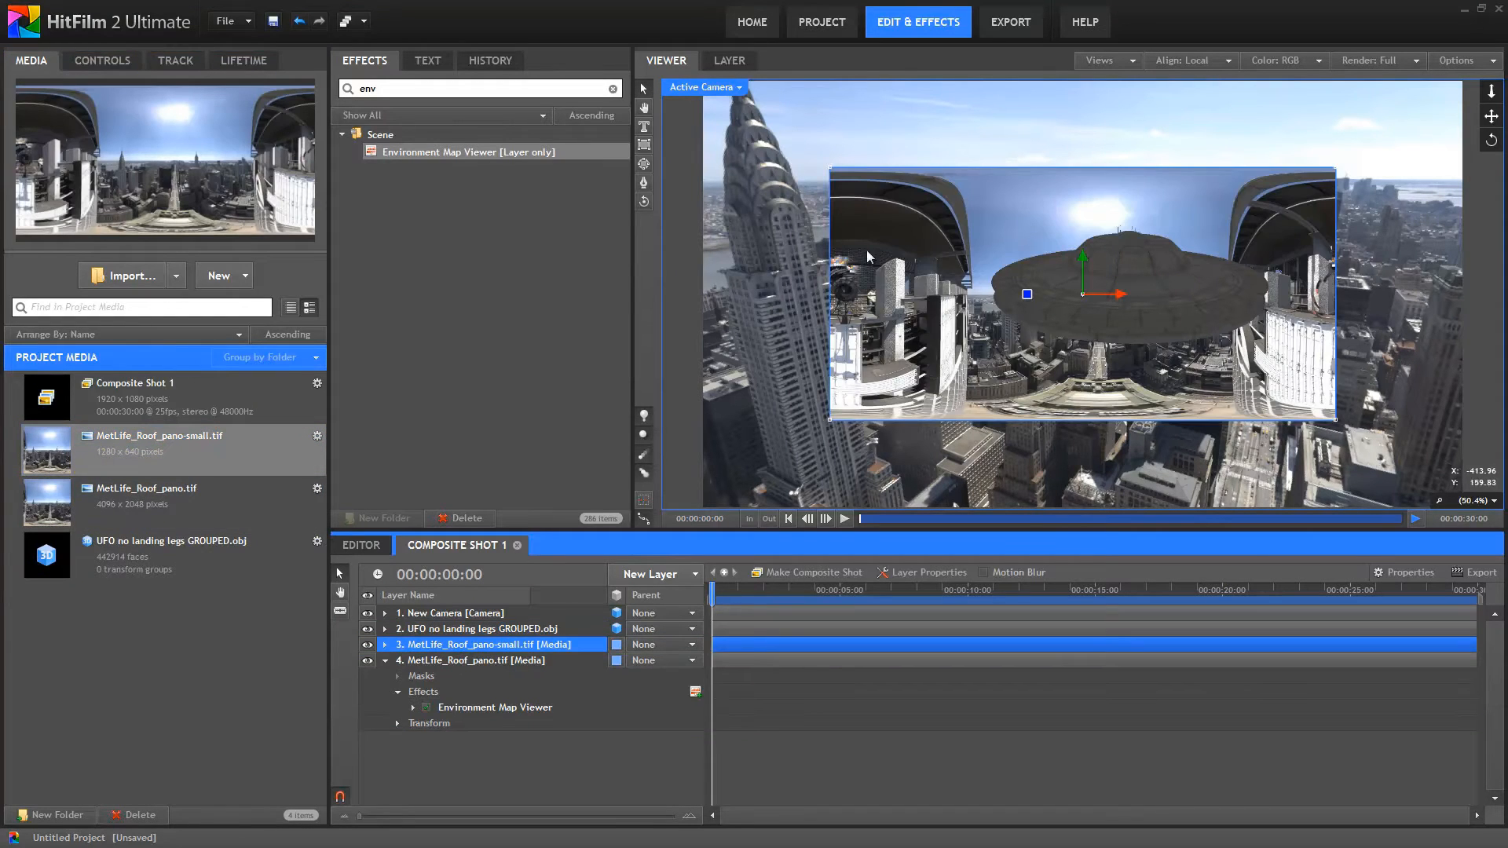
pyautogui.click(367, 645)
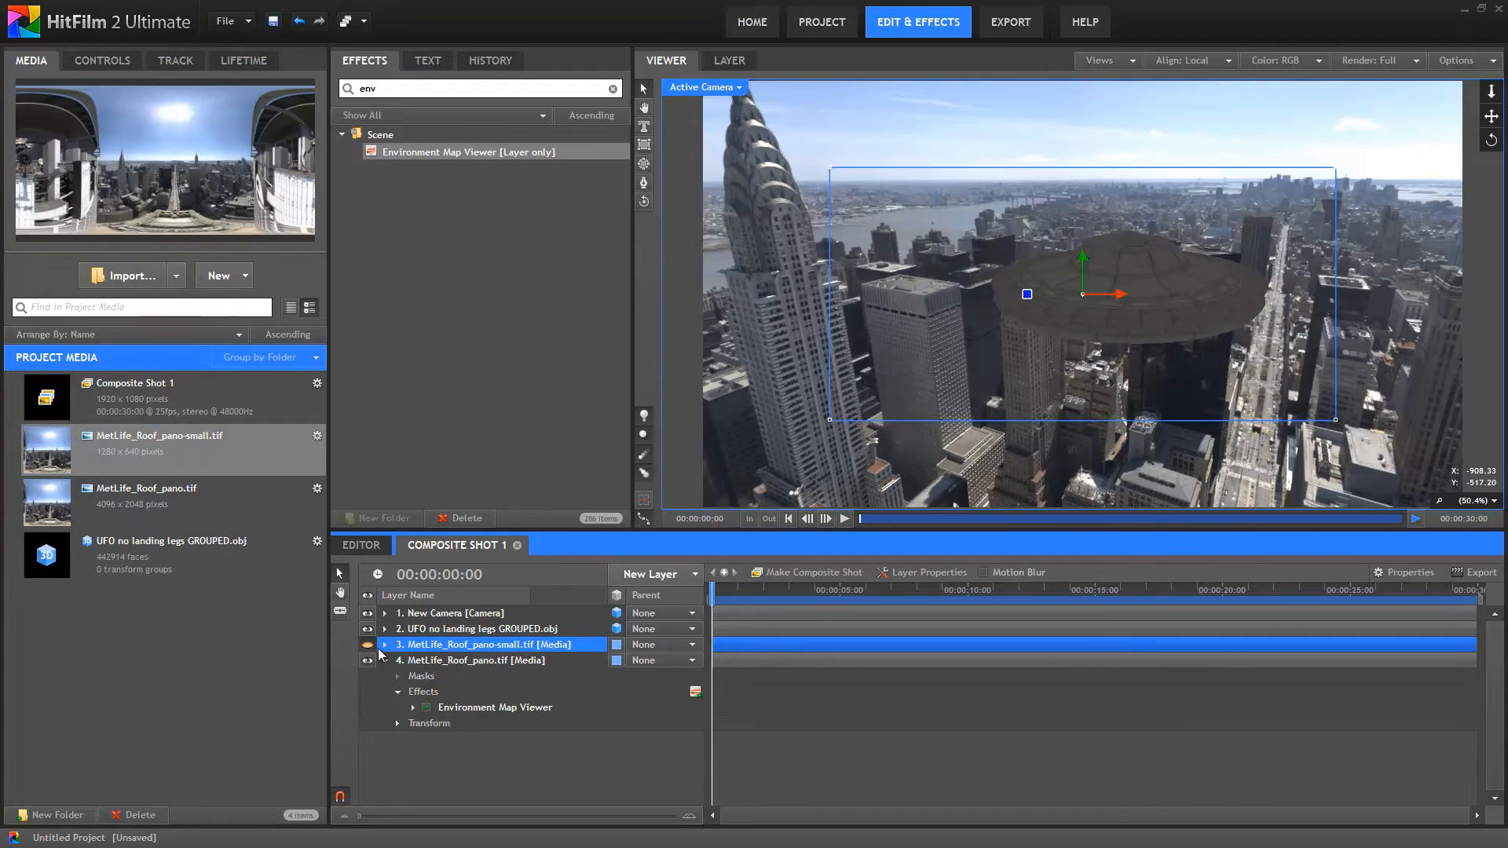
# Set the UFO's environment map to use the MetLife_Roof_pano-small.tif layer and inspect the reflections from below.
pyautogui.click(468, 632)
pyautogui.click(83, 61)
pyautogui.click(231, 213)
pyautogui.click(201, 257)
pyautogui.click(227, 229)
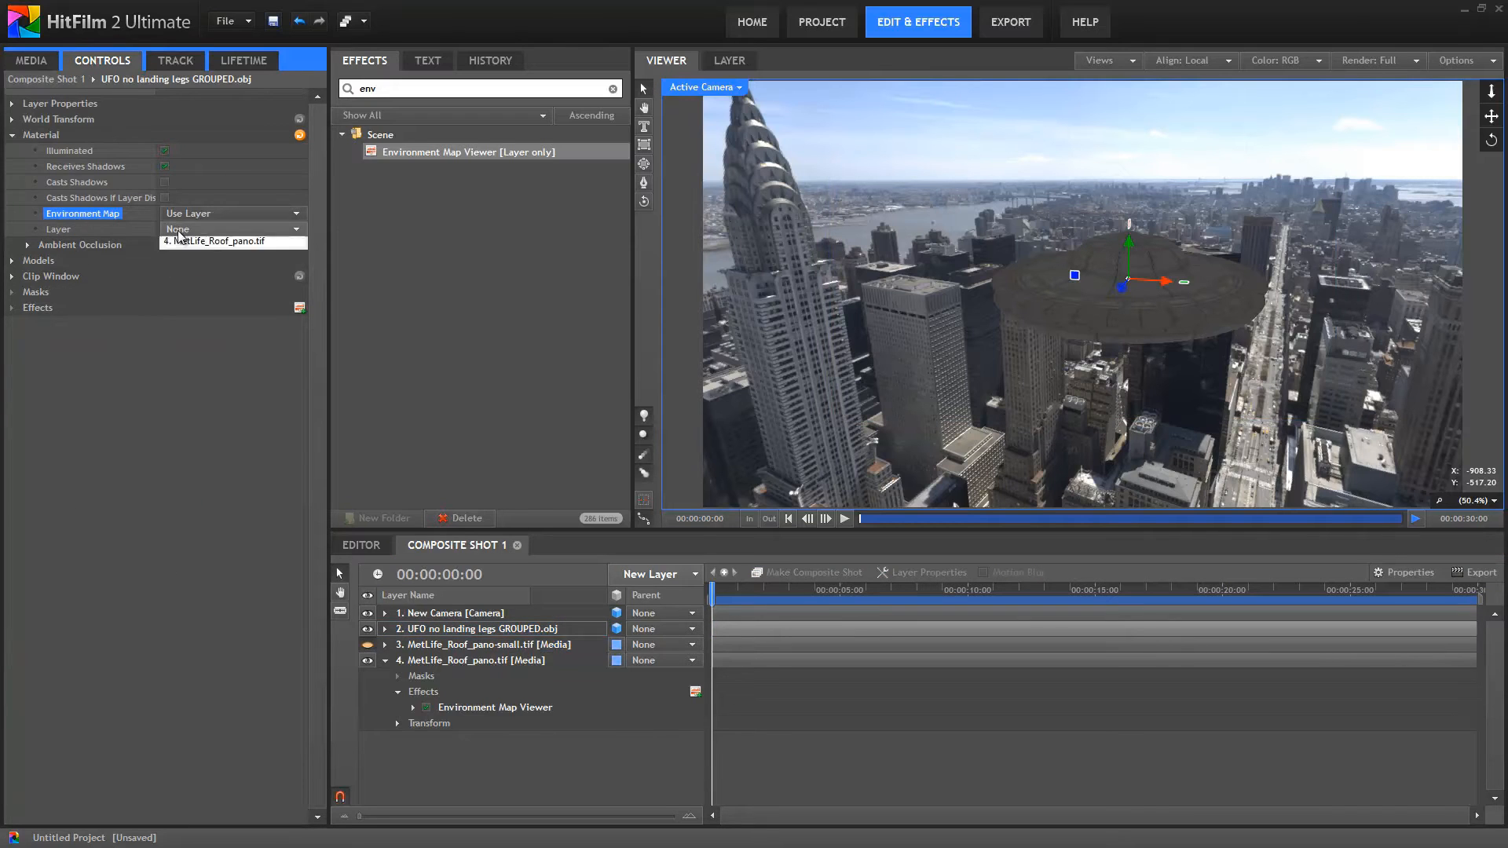
pyautogui.click(205, 264)
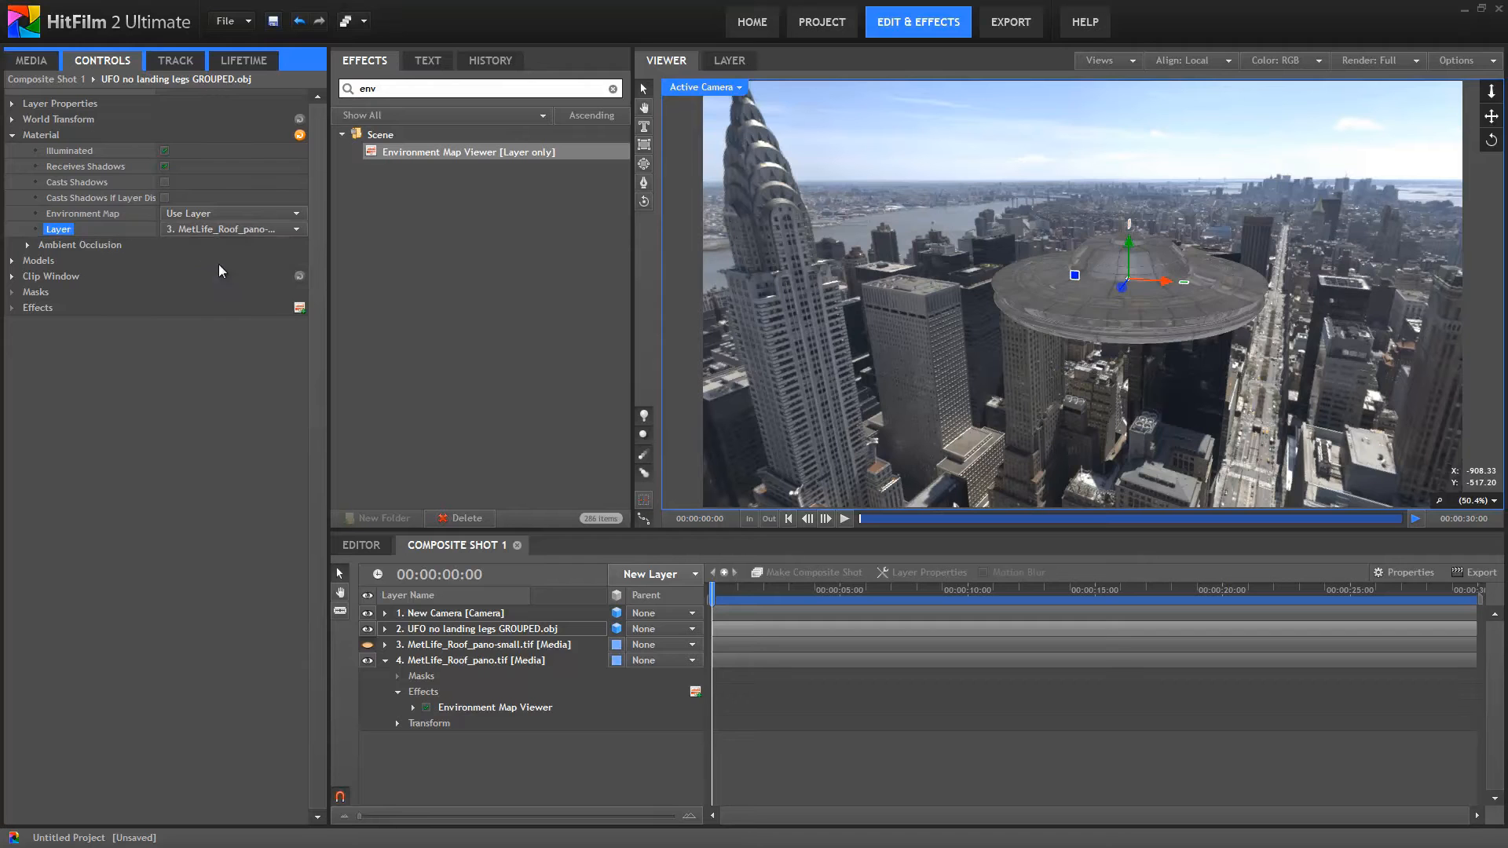
pyautogui.moveTo(1119, 300); pyautogui.dragTo(1063, 568)
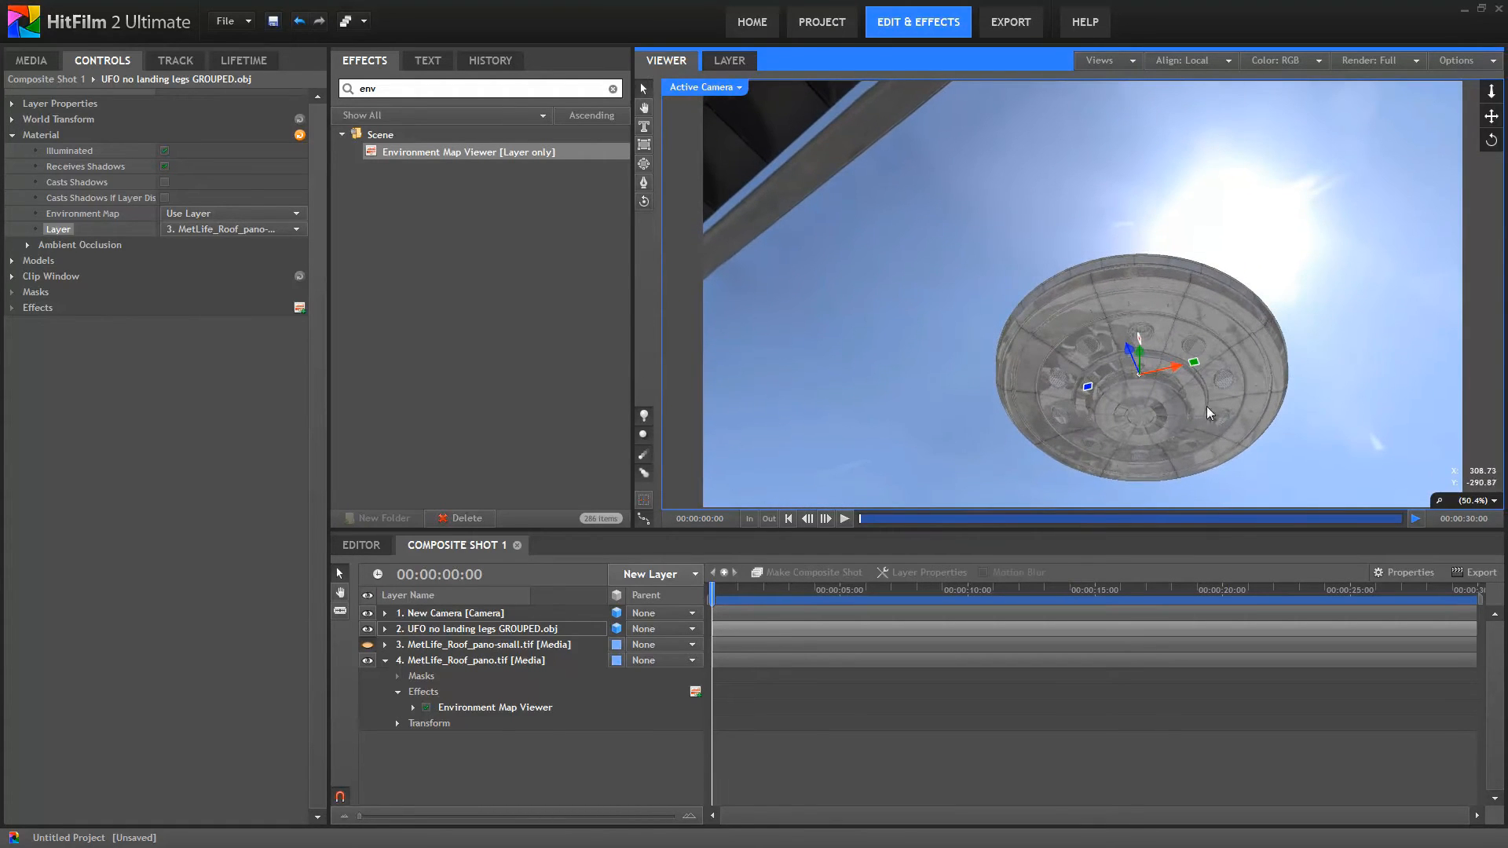
# Convert the small panorama layer into its own composite shot and make the layer inside it visible.
pyautogui.click(494, 646)
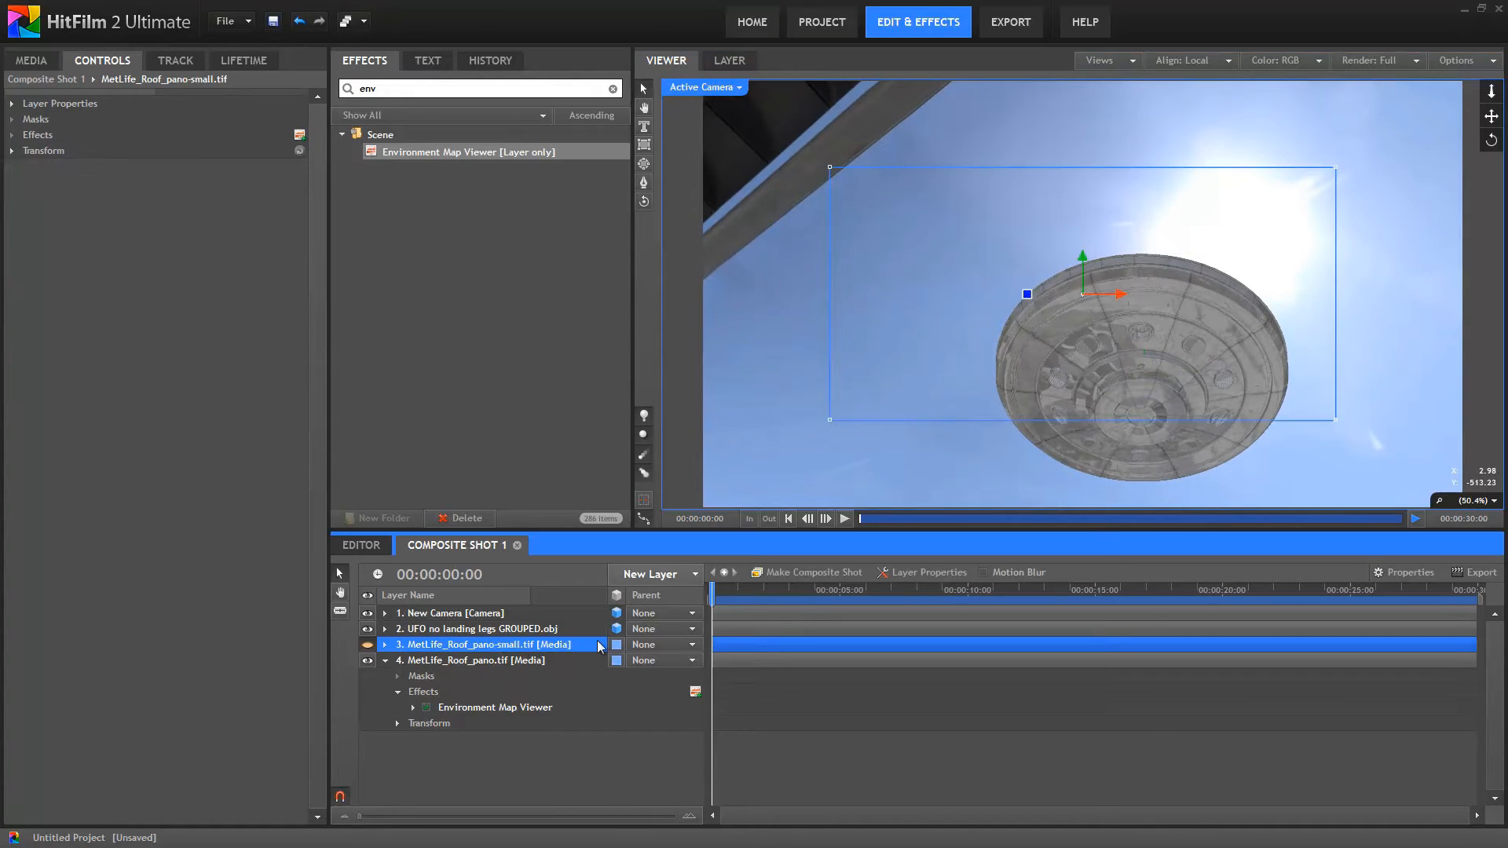
pyautogui.click(831, 579)
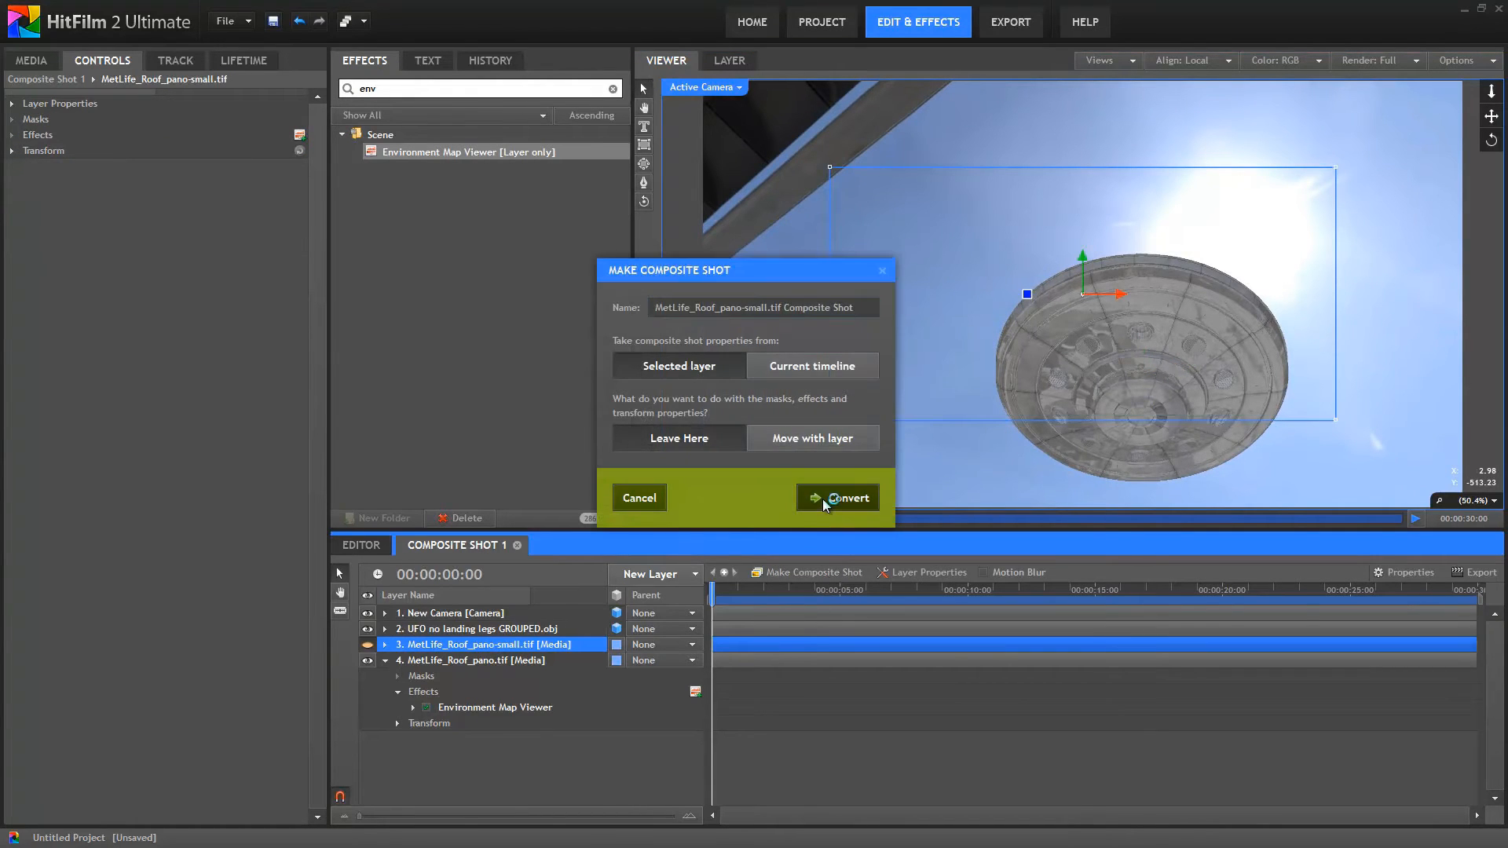
pyautogui.click(822, 497)
pyautogui.click(367, 612)
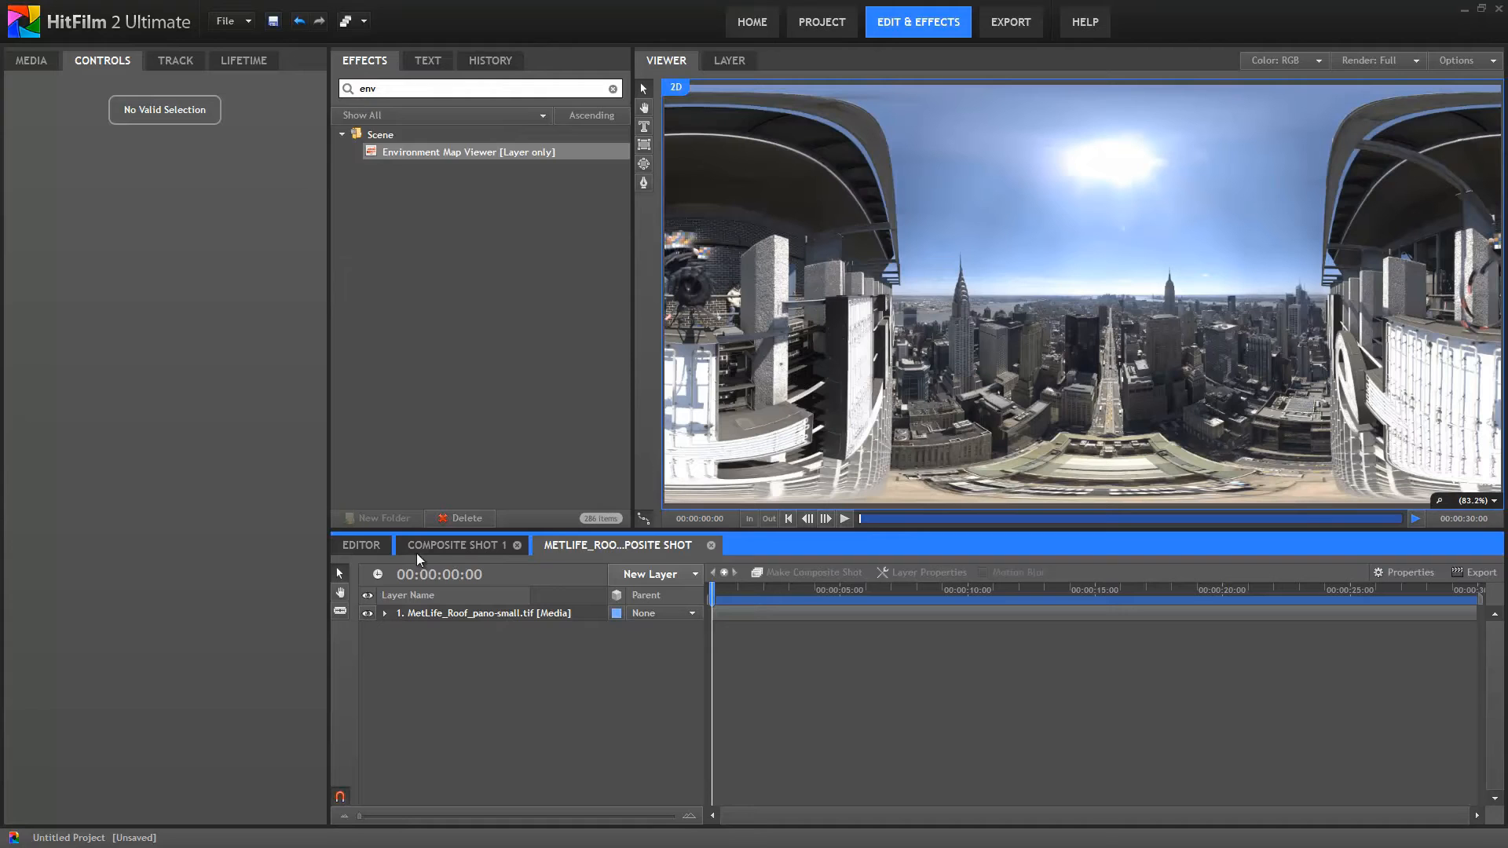
# Apply the Blur effect to the nested small panorama, hide its composite layer in Composite Shot 1, and check the softened reflections.
pyautogui.click(450, 89)
pyautogui.write('blur')
pyautogui.moveTo(392, 186); pyautogui.dragTo(445, 622)
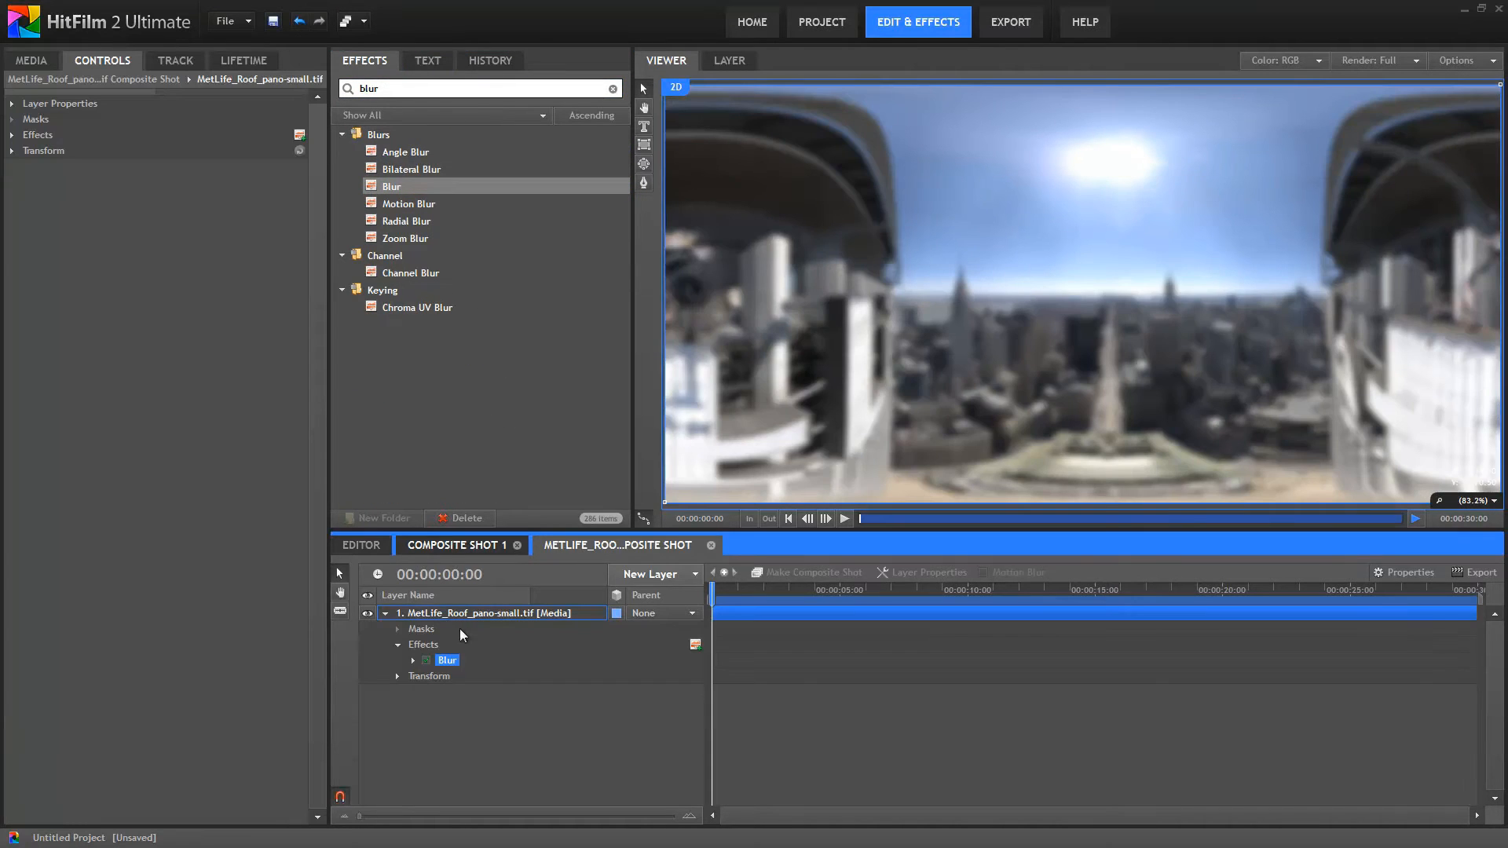
pyautogui.click(446, 545)
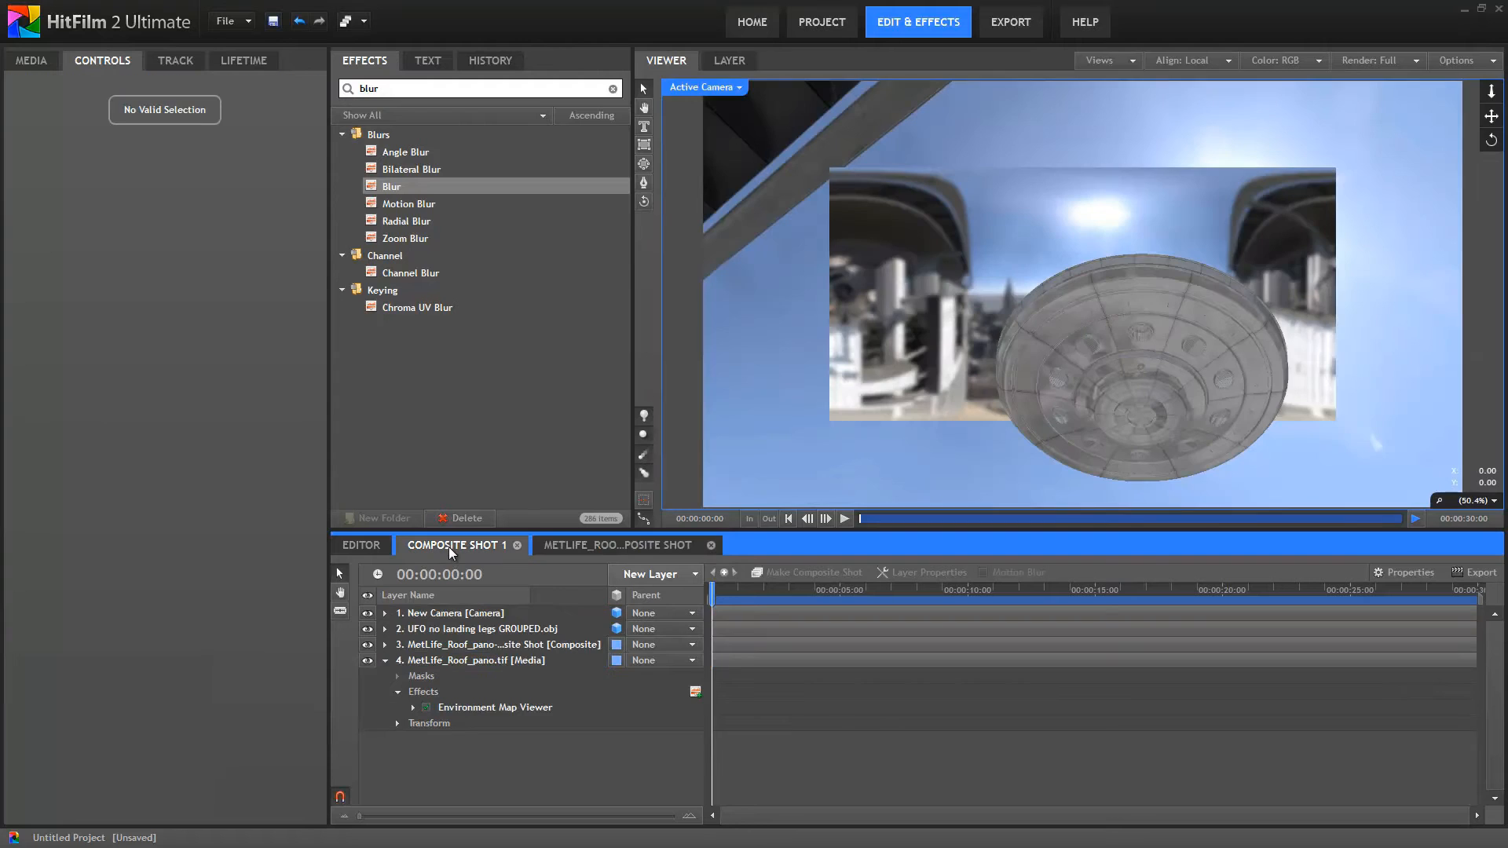
pyautogui.click(367, 644)
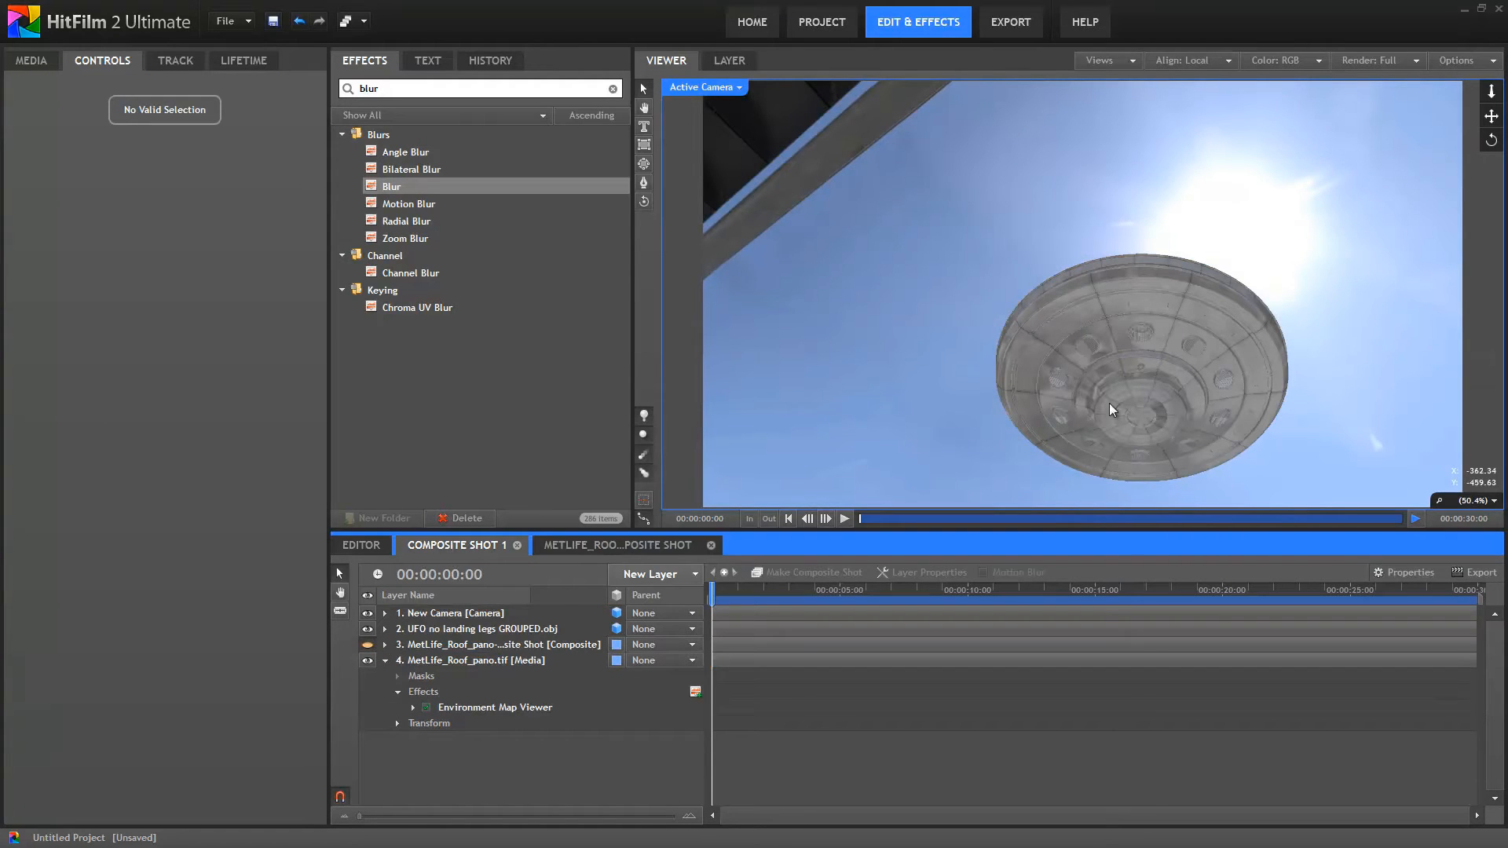
pyautogui.moveTo(1151, 373); pyautogui.dragTo(946, 322)
# Add a light layer, raise it high above the UFO, and enable its shadow casting.
pyautogui.click(659, 574)
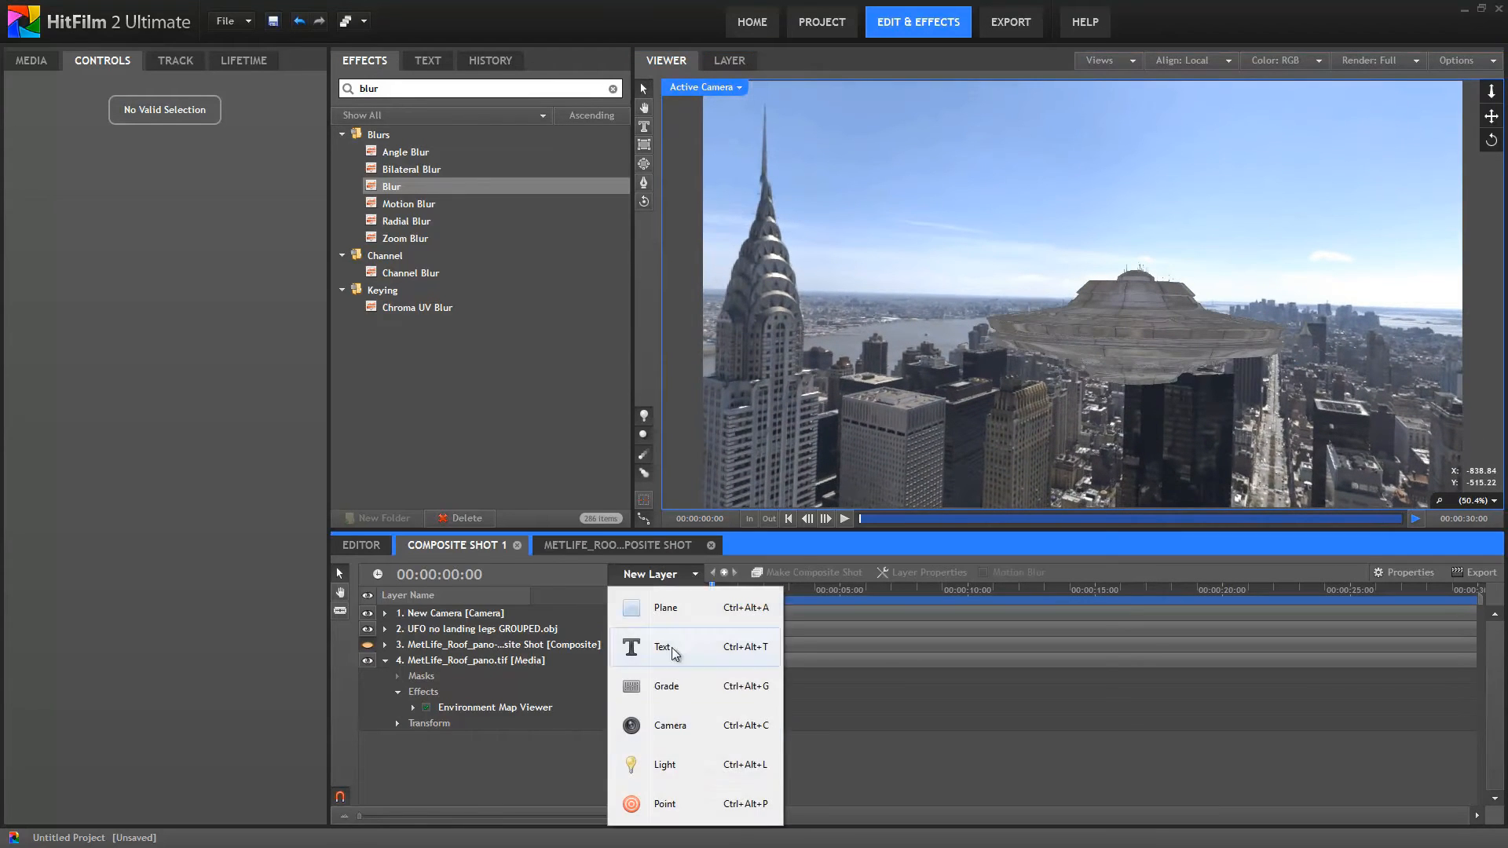
pyautogui.click(680, 770)
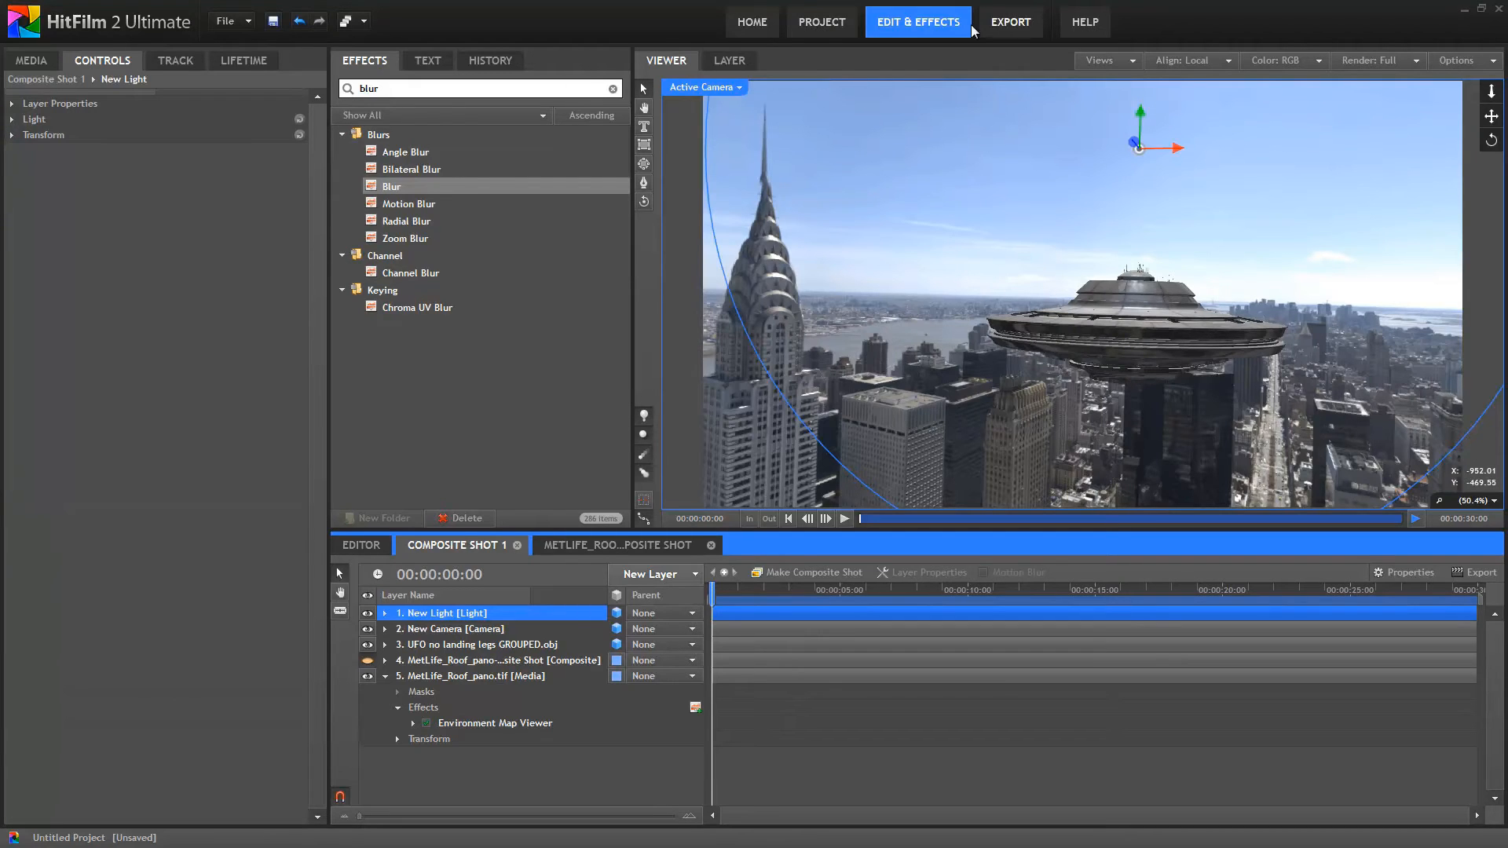
pyautogui.moveTo(1140, 112); pyautogui.dragTo(1155, 7)
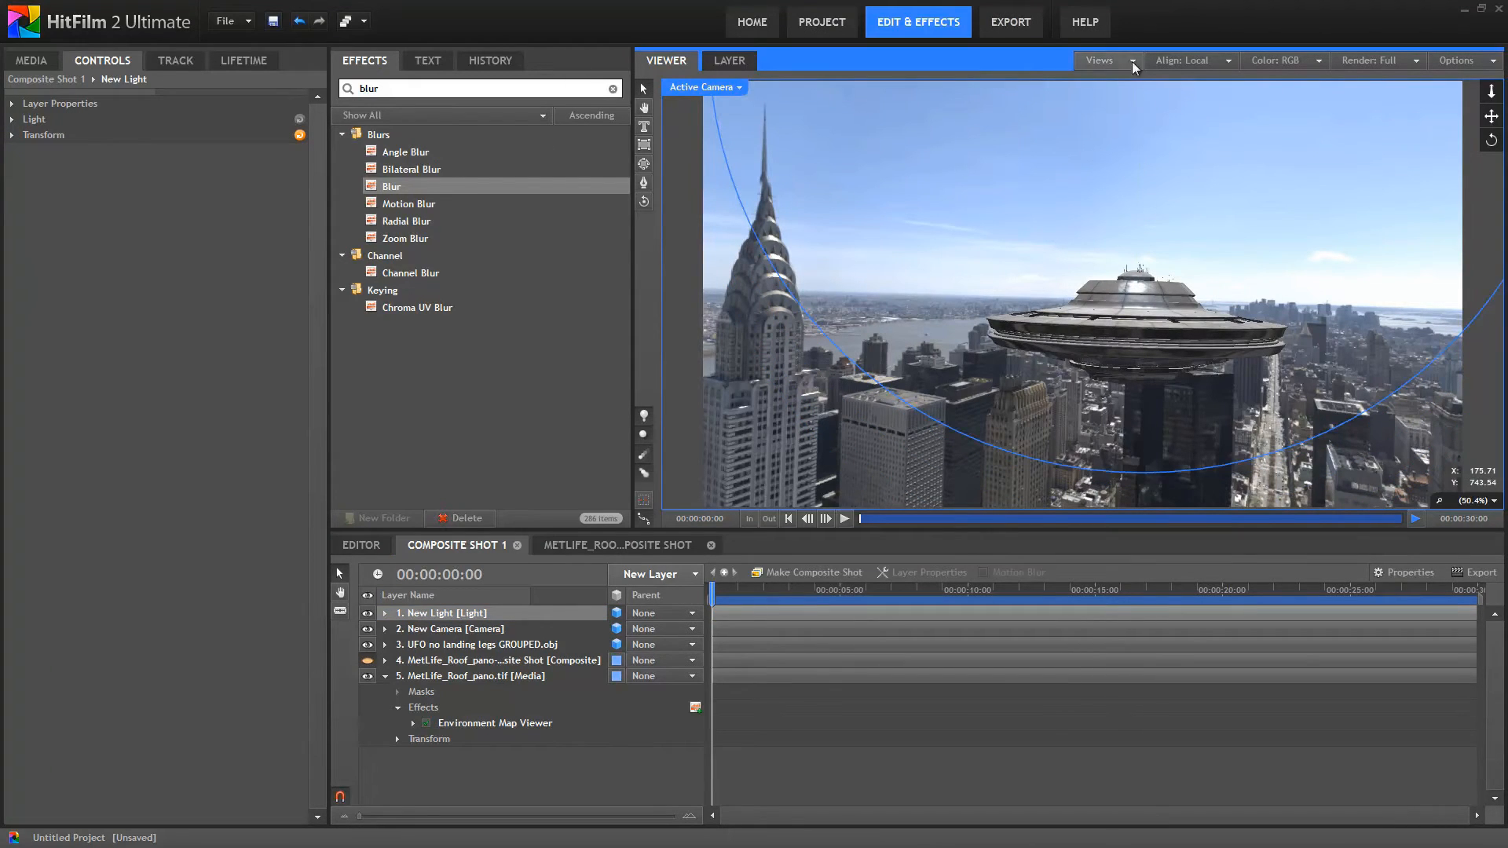
pyautogui.click(12, 119)
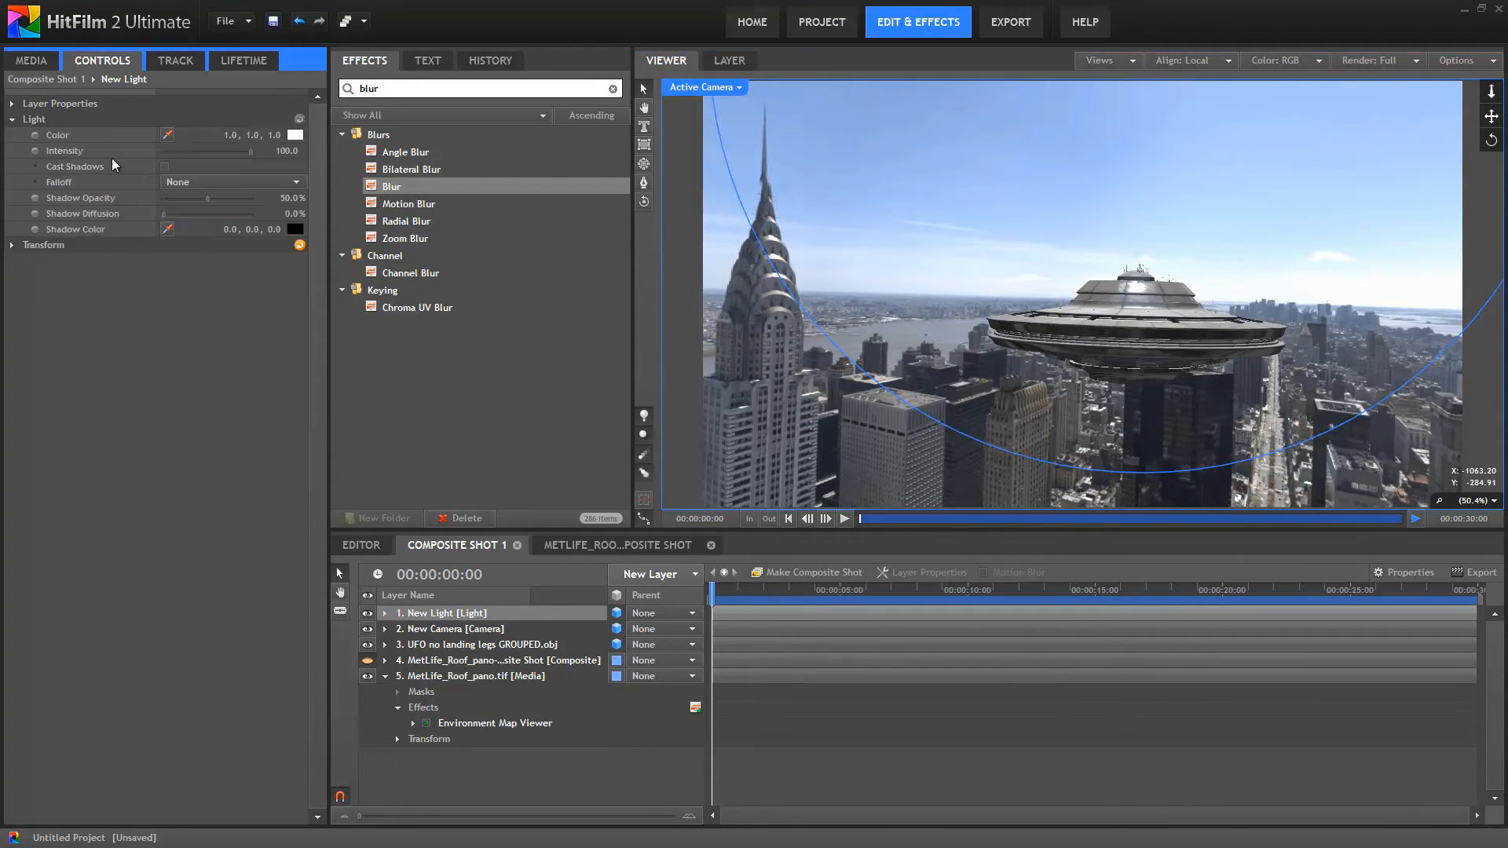
pyautogui.click(165, 167)
# Enable Casts Shadows and Ambient Occlusion in the UFO layer's material, checking the shading from above.
pyautogui.click(479, 645)
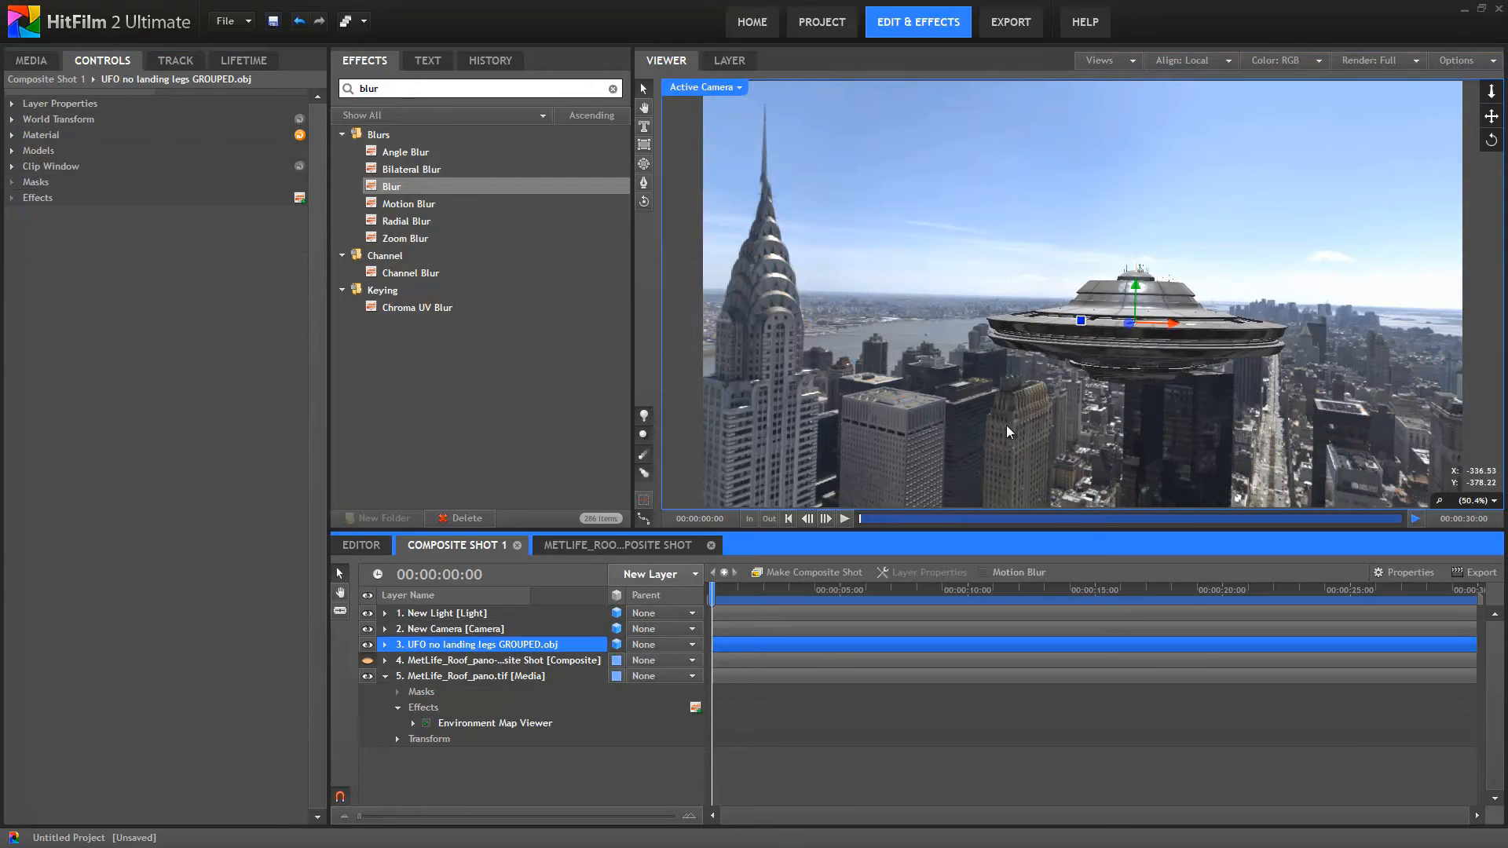
pyautogui.moveTo(1119, 342); pyautogui.dragTo(1079, 315)
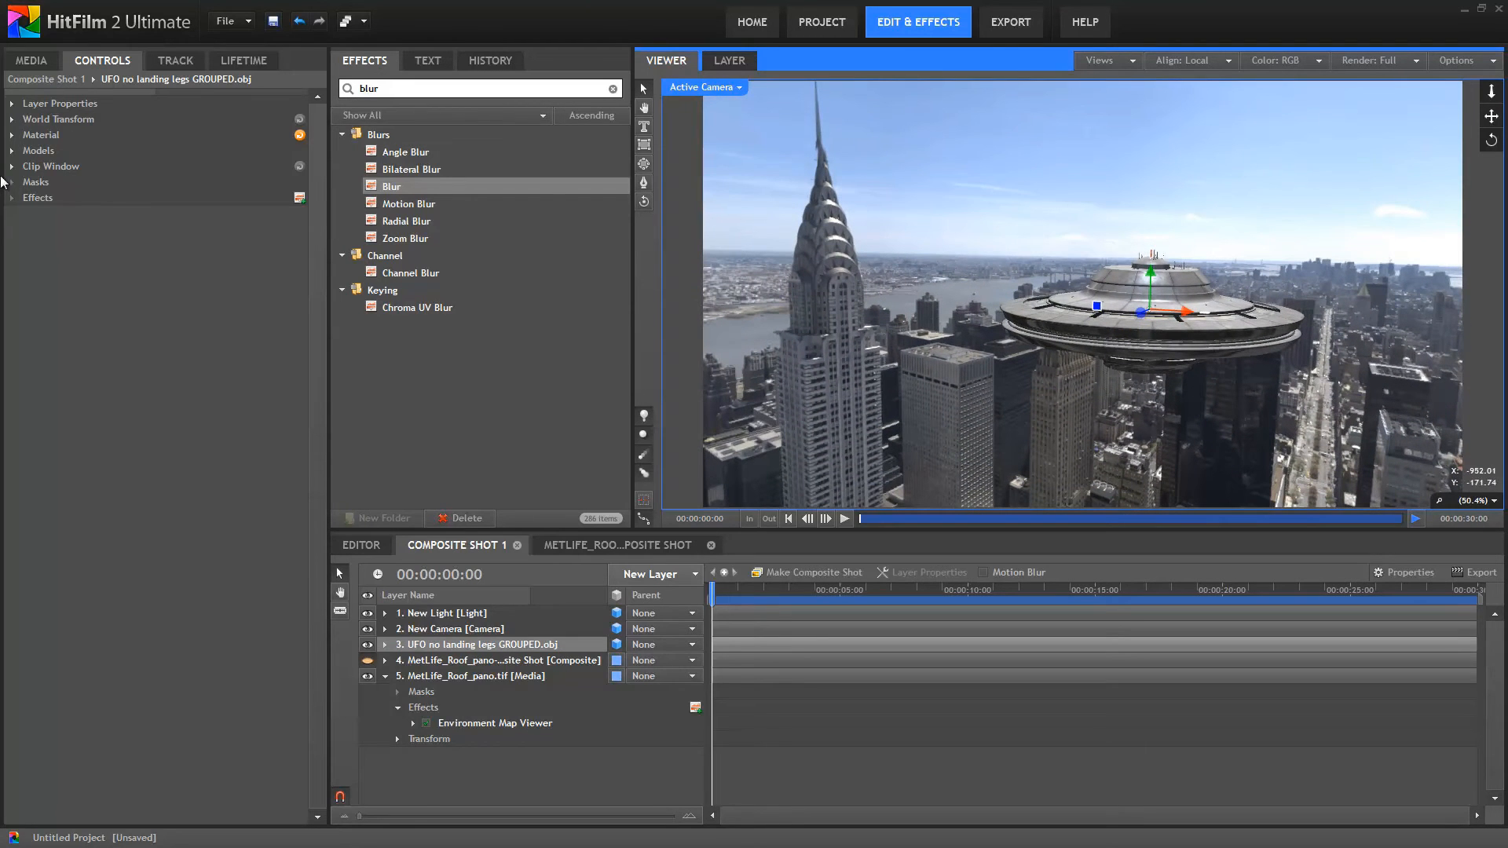
pyautogui.click(12, 134)
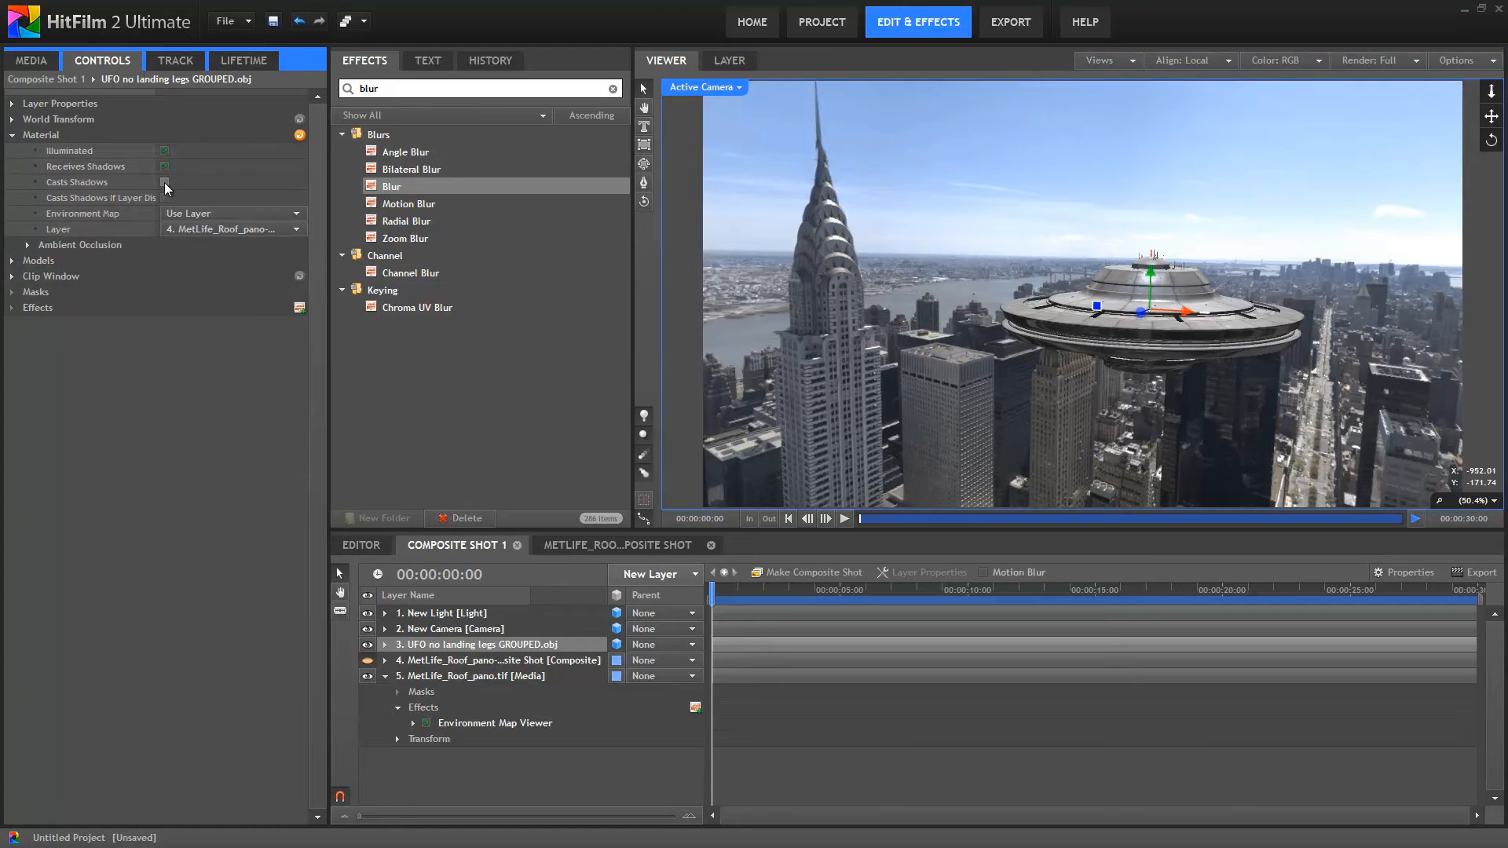
pyautogui.click(164, 182)
pyautogui.moveTo(1132, 304); pyautogui.dragTo(1122, 279)
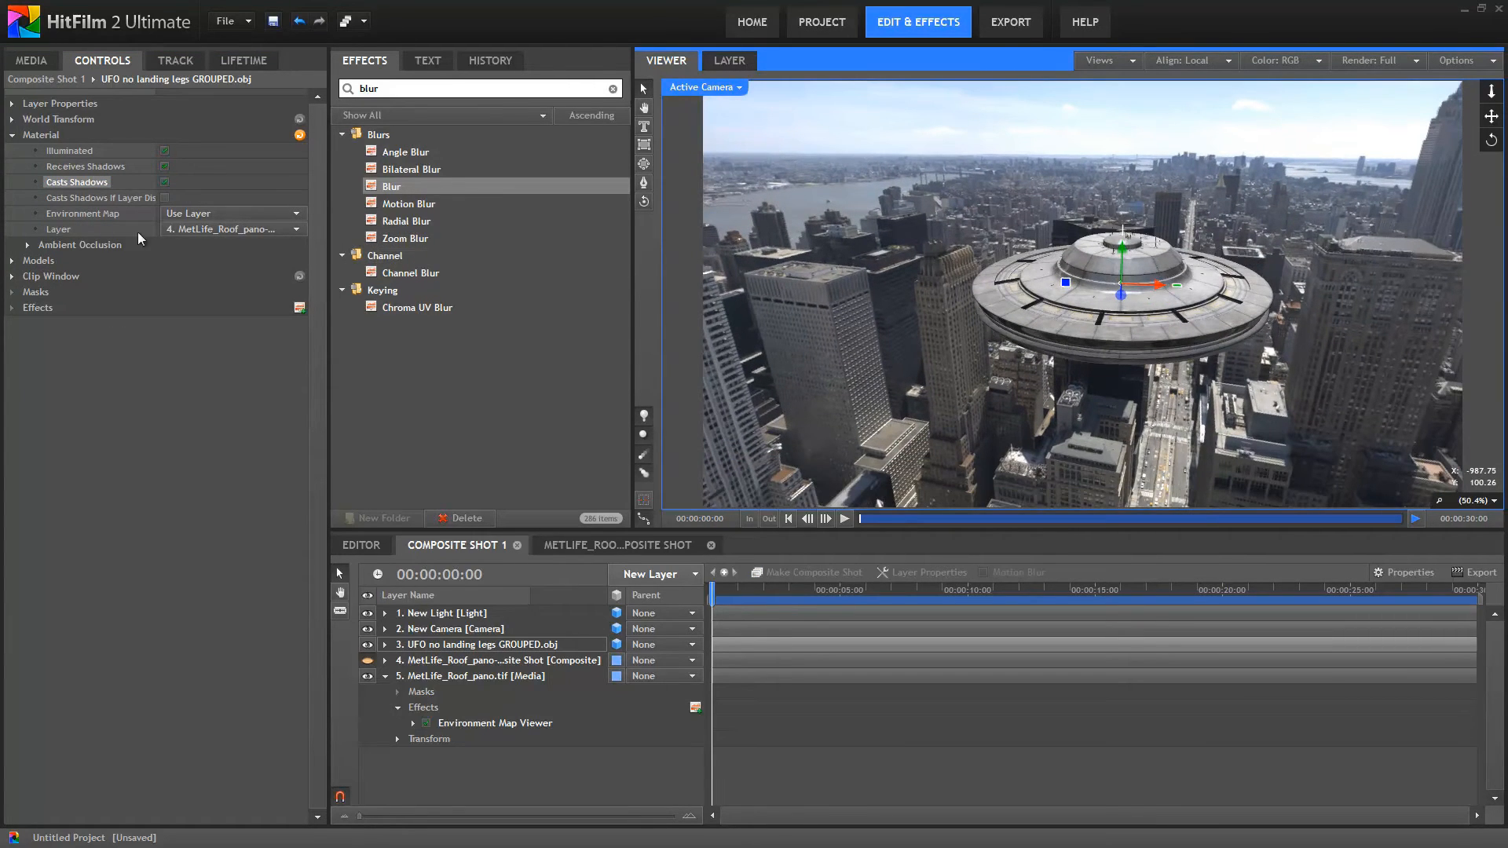
pyautogui.click(28, 245)
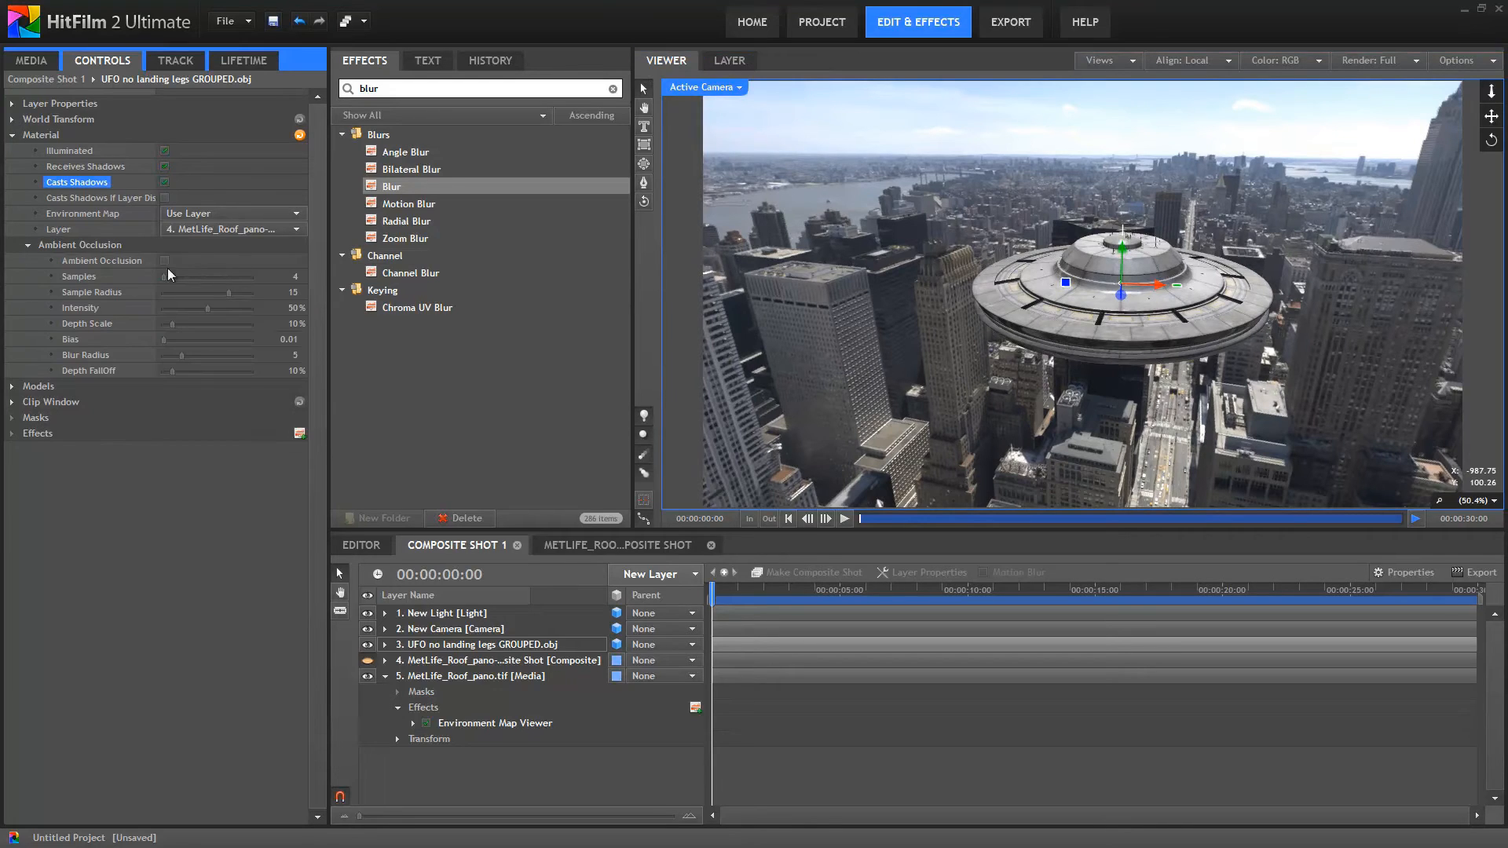
pyautogui.click(166, 261)
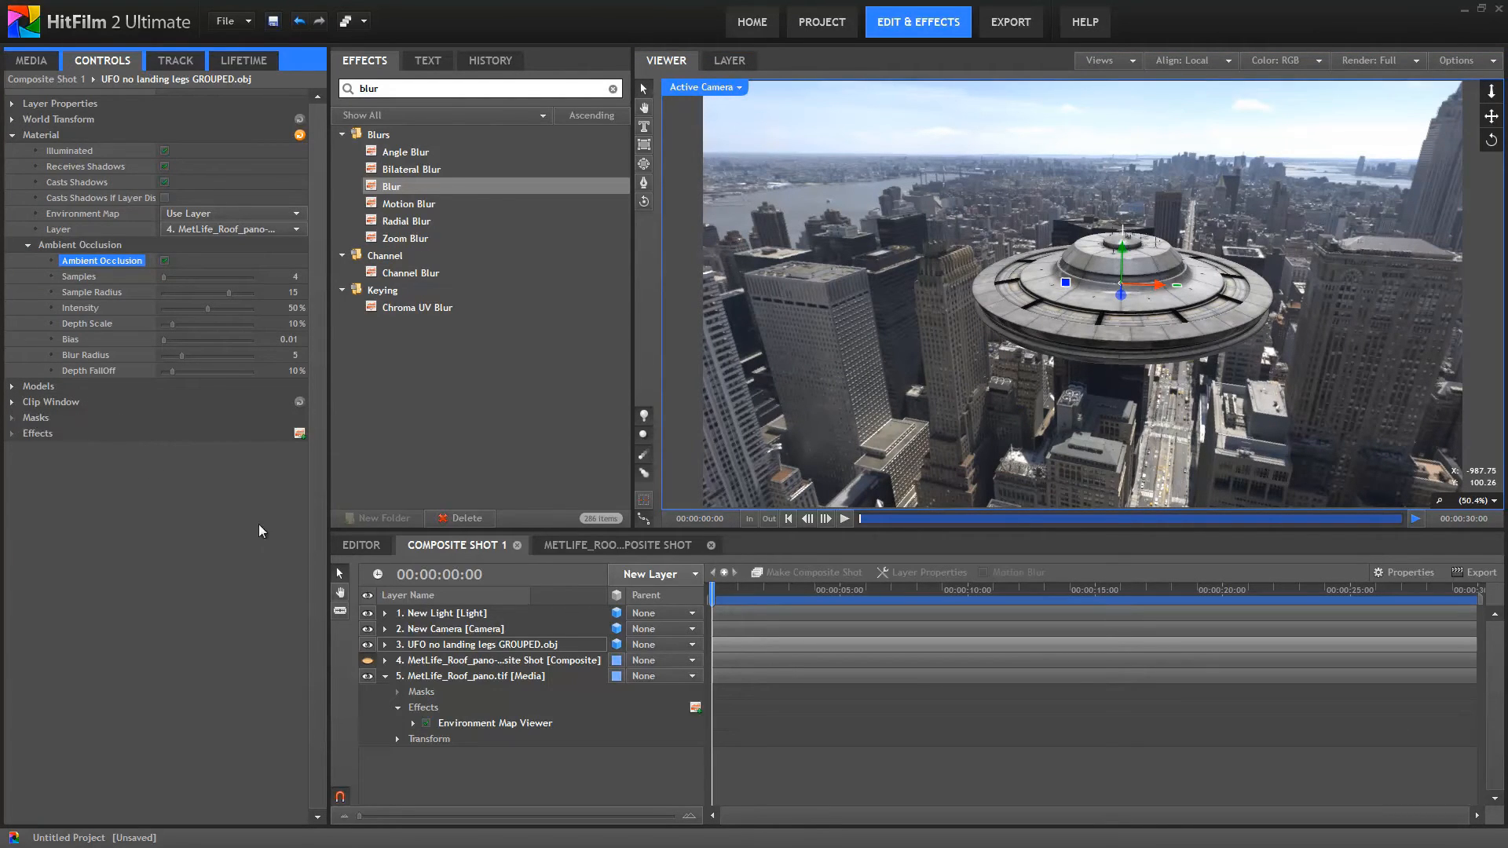
# Find the Light Wrap effect, apply it to the UFO layer, and collapse the layer's properties.
pyautogui.doubleClick(446, 88)
pyautogui.write('light')
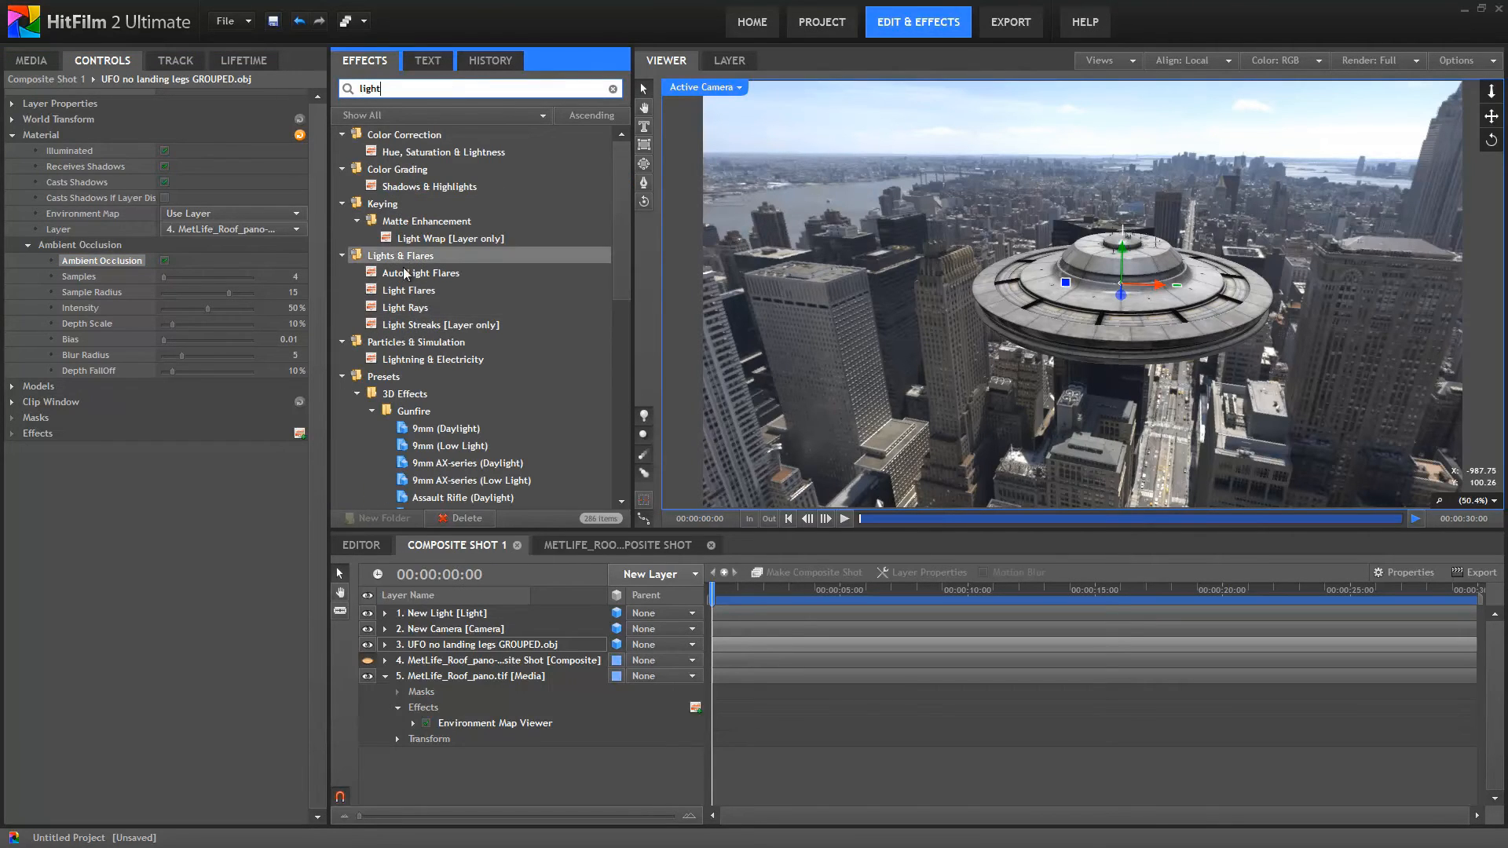
pyautogui.moveTo(406, 240); pyautogui.dragTo(83, 436)
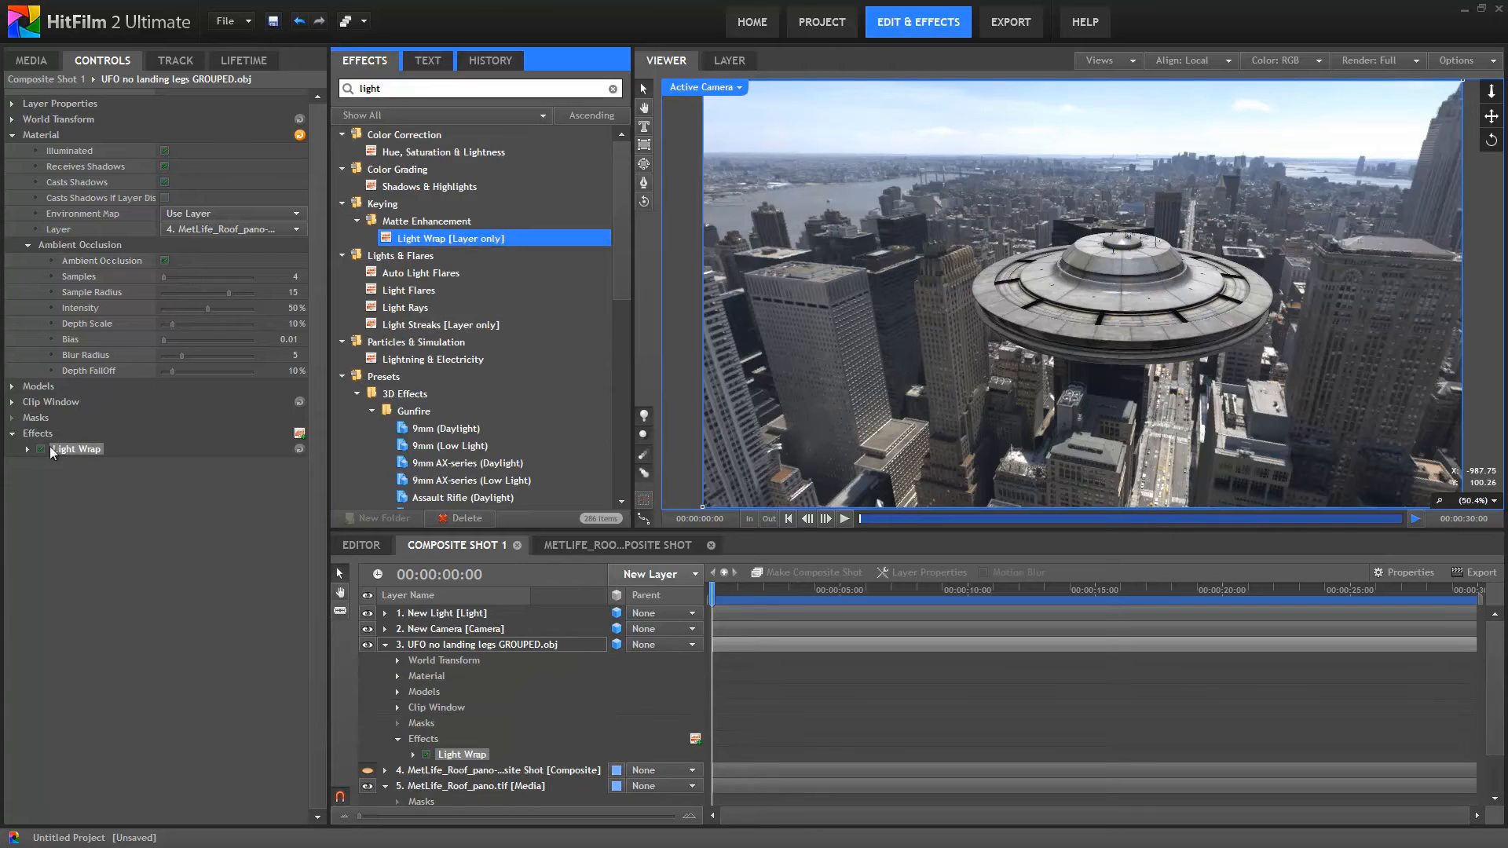
pyautogui.click(380, 642)
# Add a grade layer and place it directly above the MetLife_Roof_pano.tif layer in the layer stack.
pyautogui.click(650, 574)
pyautogui.click(660, 689)
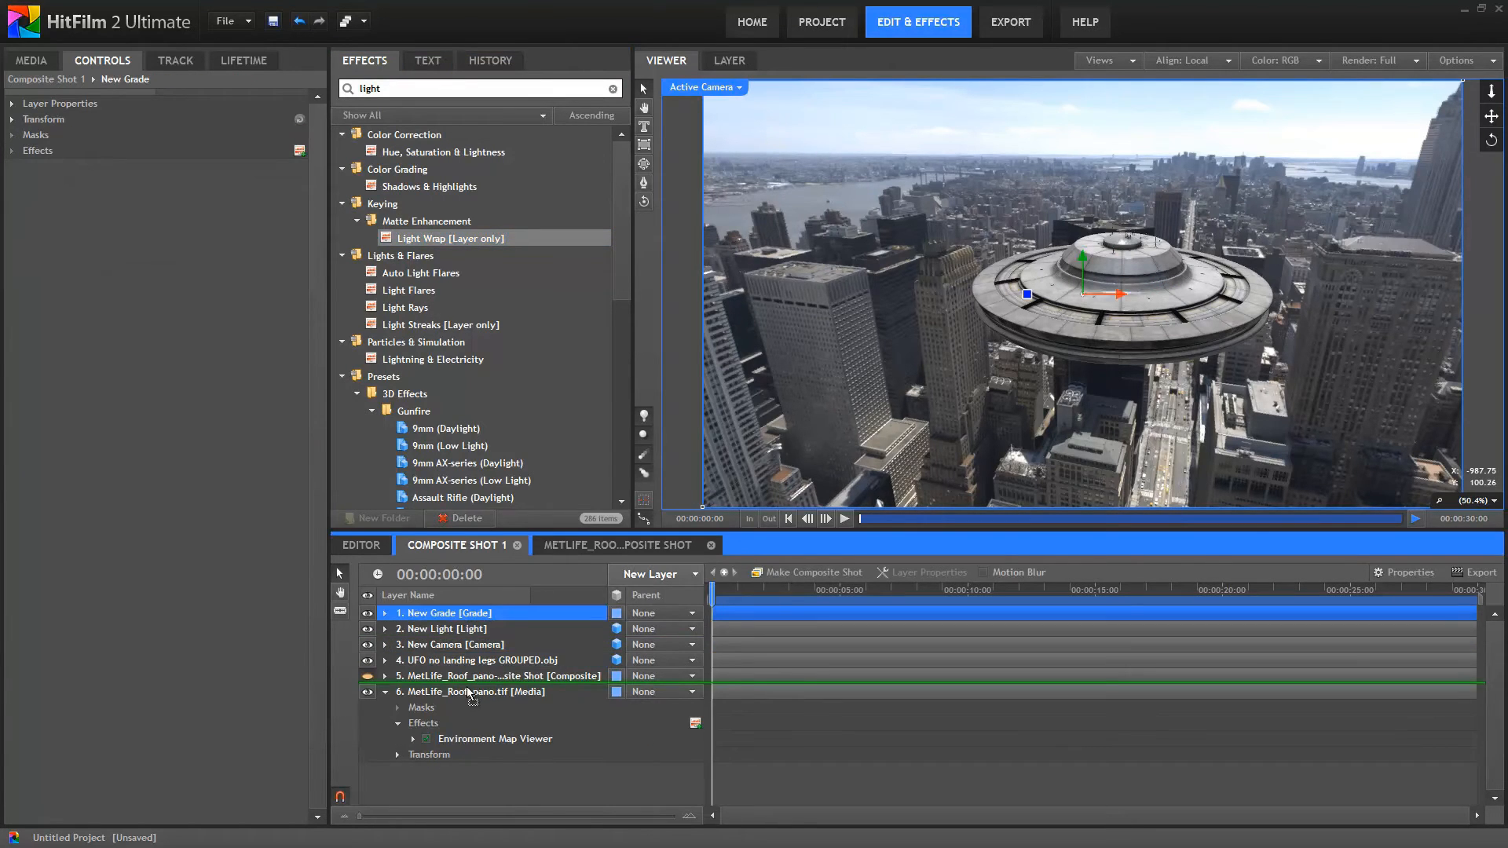
pyautogui.moveTo(469, 693); pyautogui.dragTo(469, 691)
# Set the UFO layer's Light Wrap source layer to New Grade and its blend mode to Lighten.
pyautogui.click(449, 645)
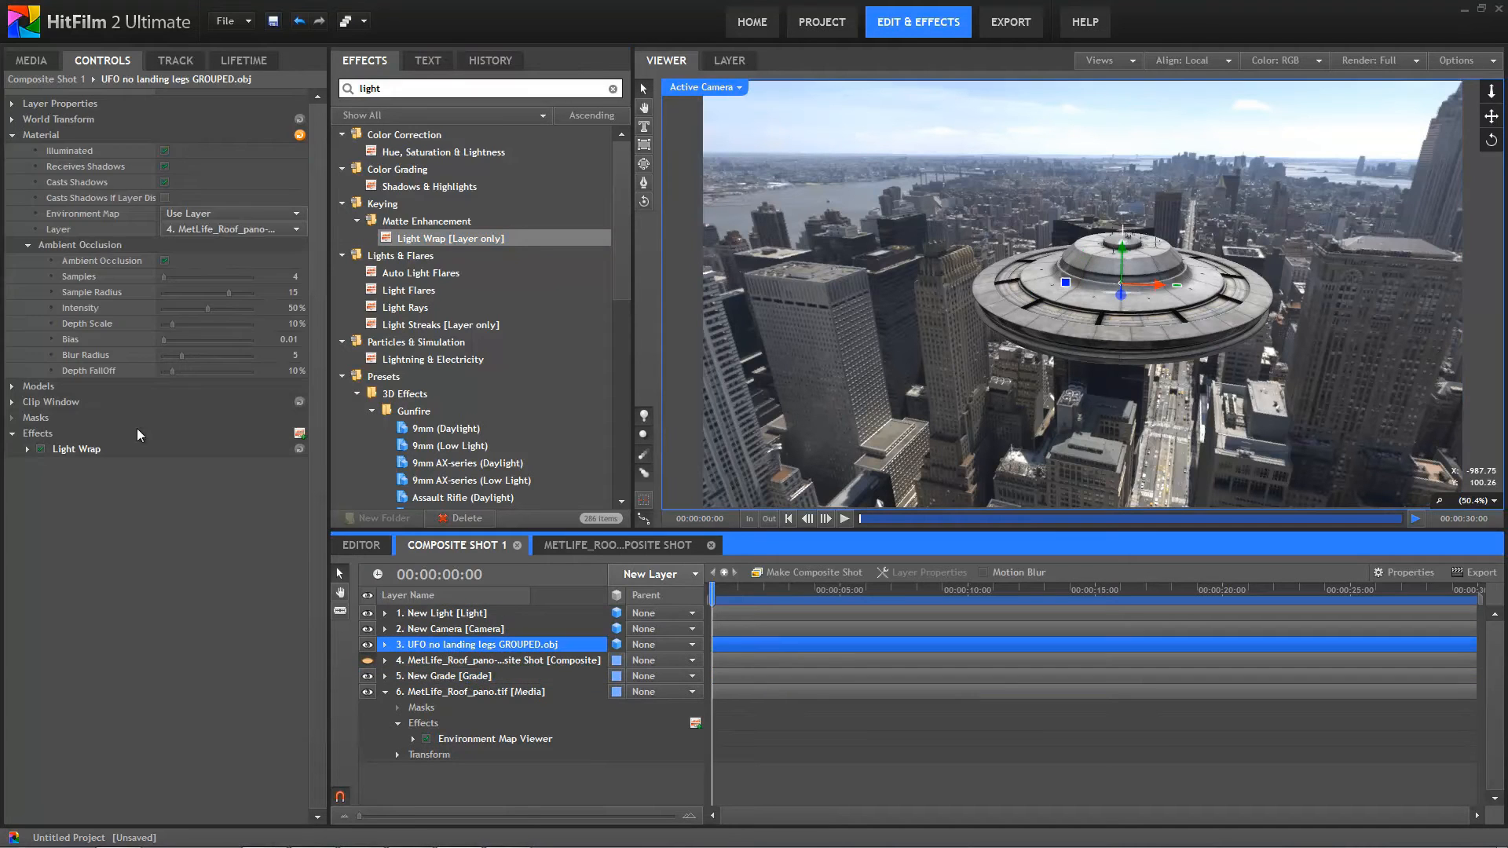
pyautogui.click(27, 448)
pyautogui.click(206, 466)
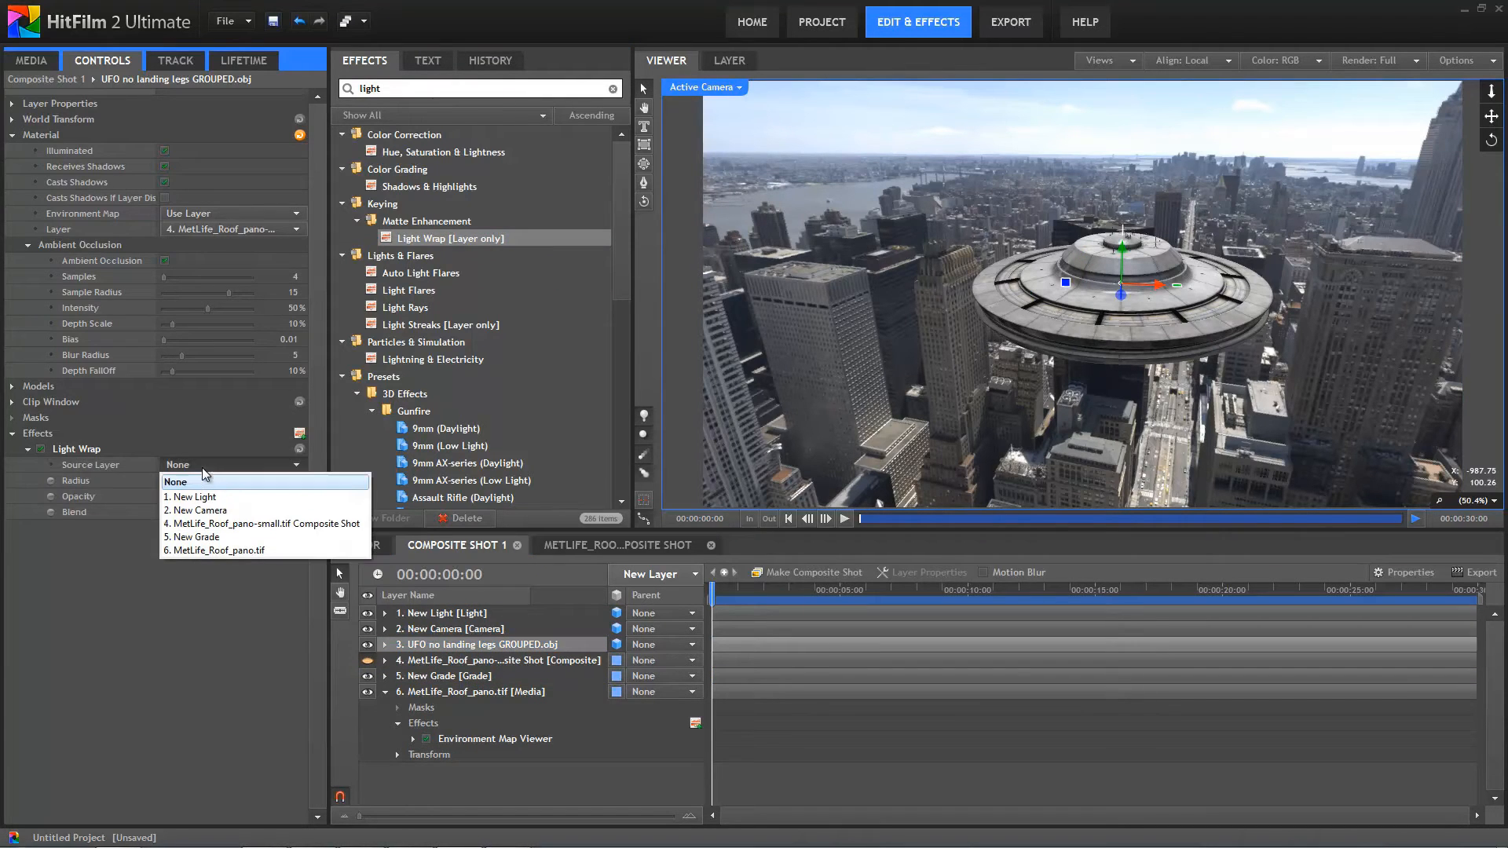
pyautogui.click(220, 538)
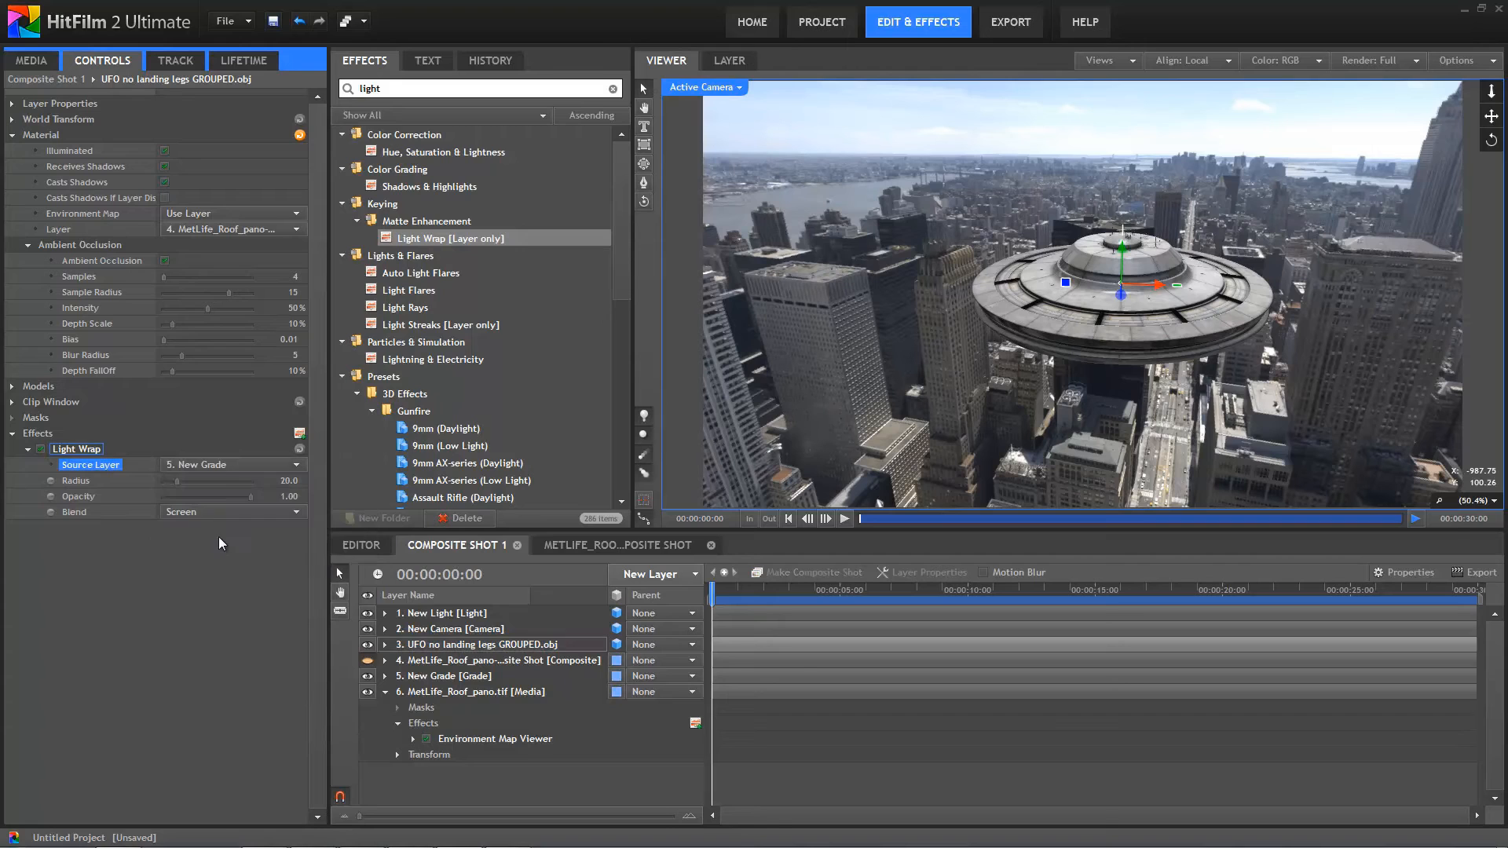
pyautogui.click(193, 517)
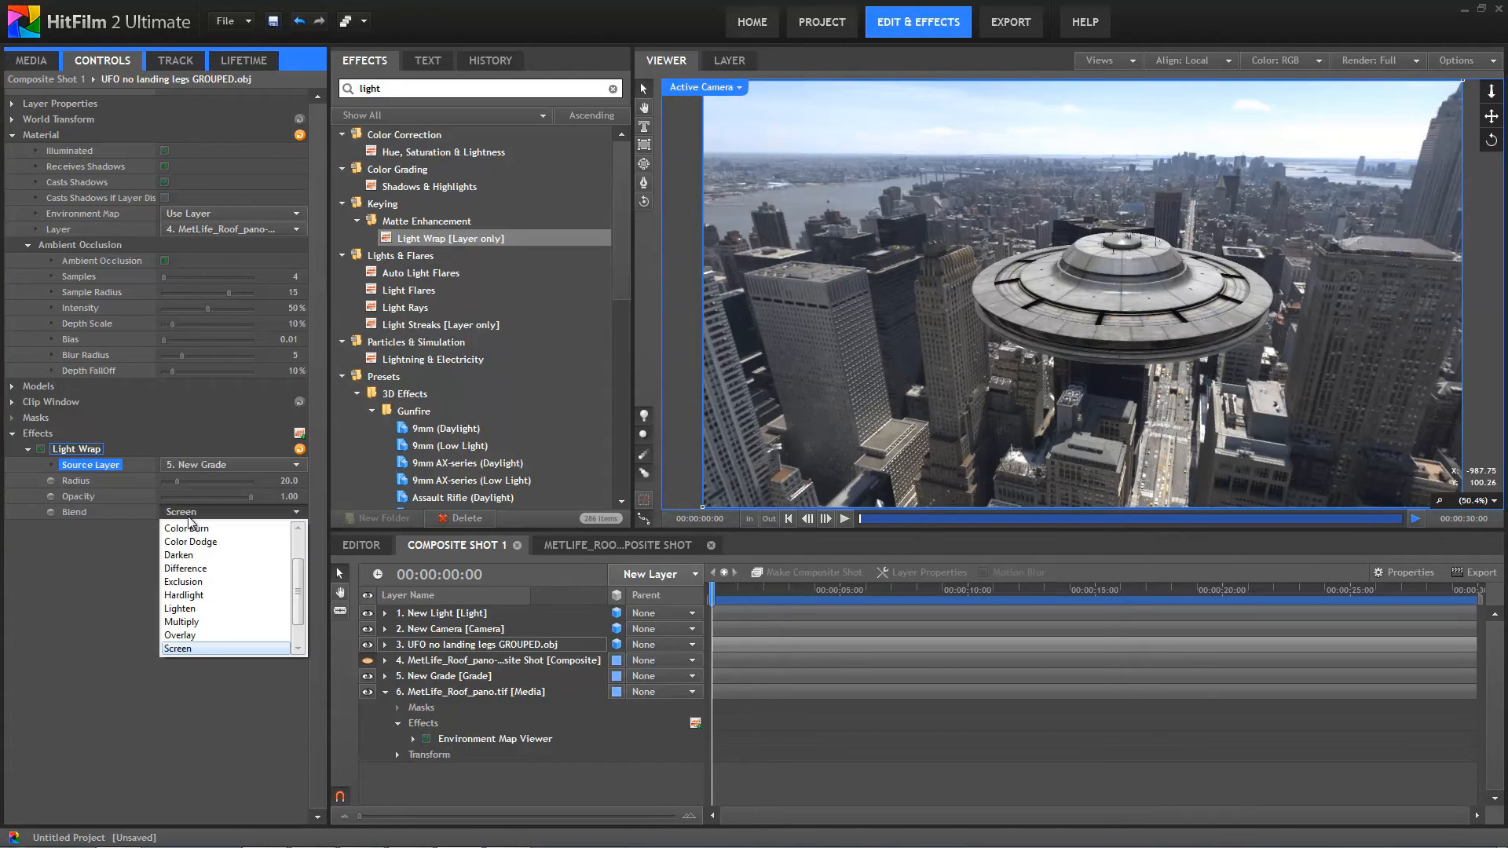
pyautogui.click(180, 609)
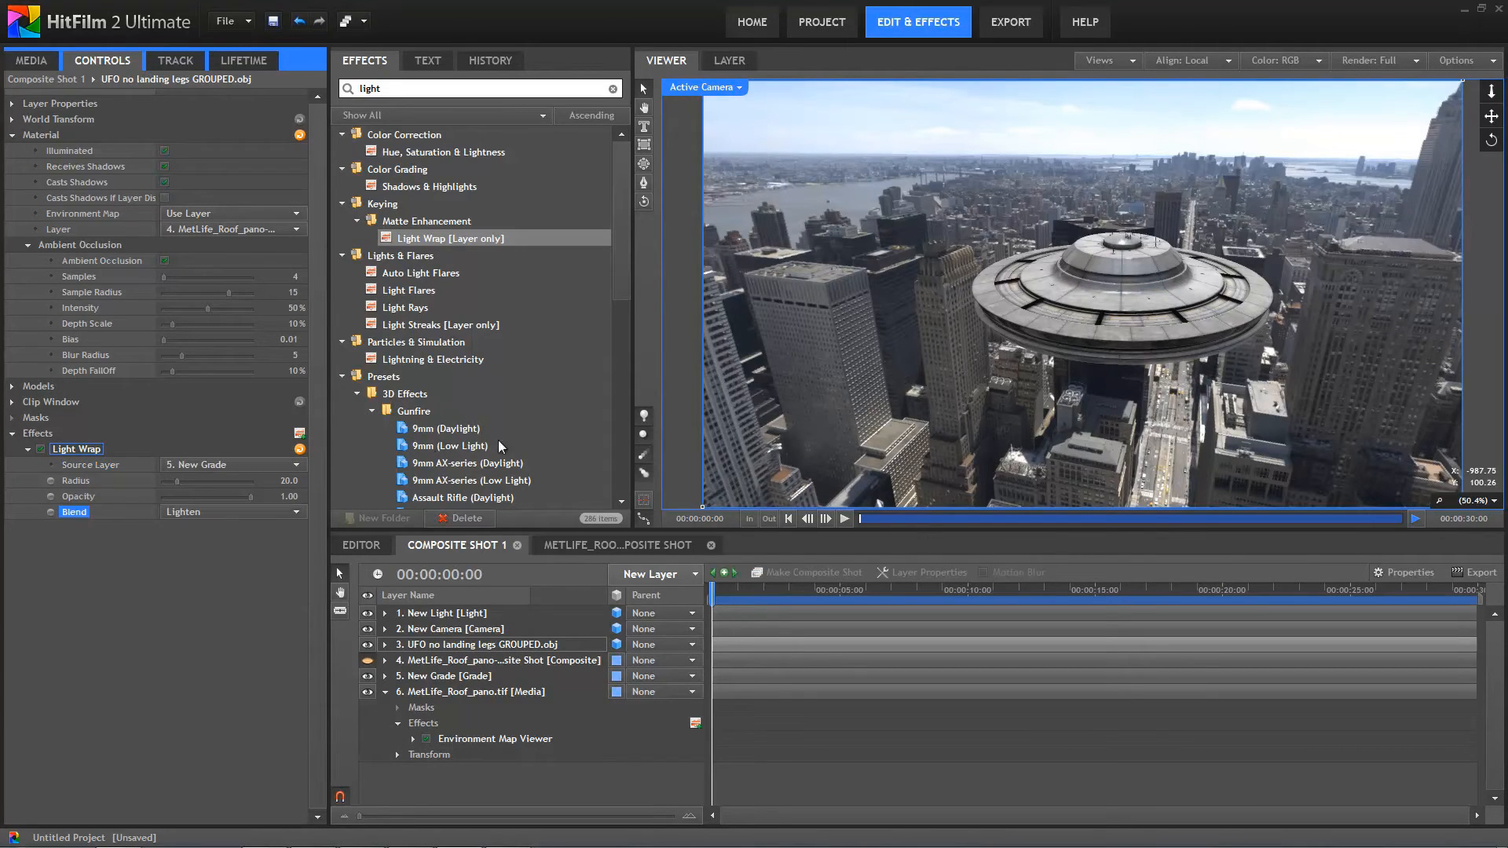
# Set the Light Wrap radius to 46.1 and opacity to 0.82, comparing the effect off and on against the sky and city.
pyautogui.moveTo(1114, 311); pyautogui.dragTo(1113, 394)
pyautogui.moveTo(177, 484); pyautogui.dragTo(237, 495)
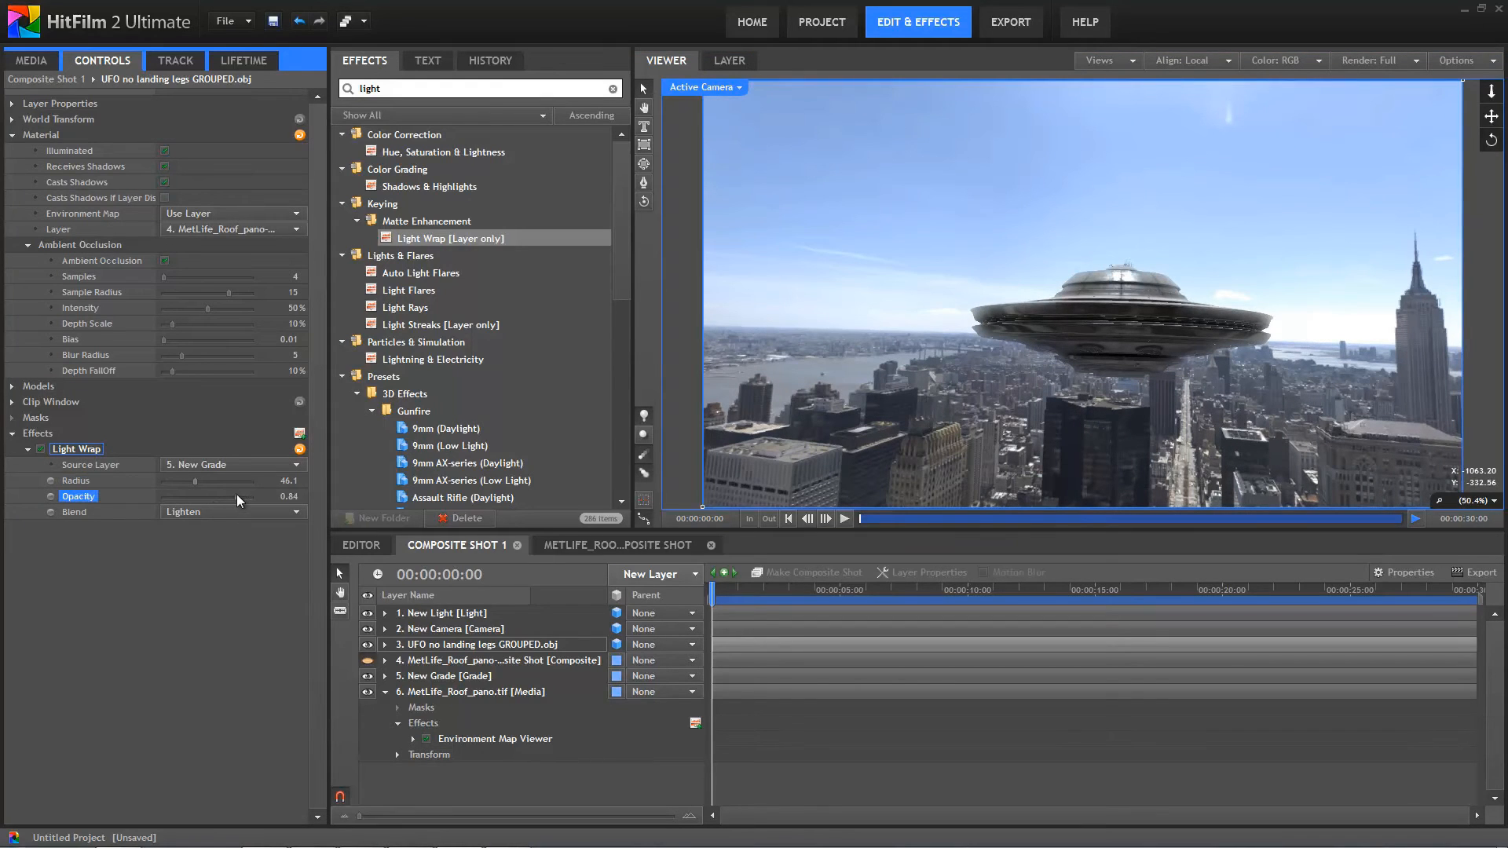
pyautogui.click(41, 449)
pyautogui.moveTo(1128, 287); pyautogui.dragTo(1097, 510)
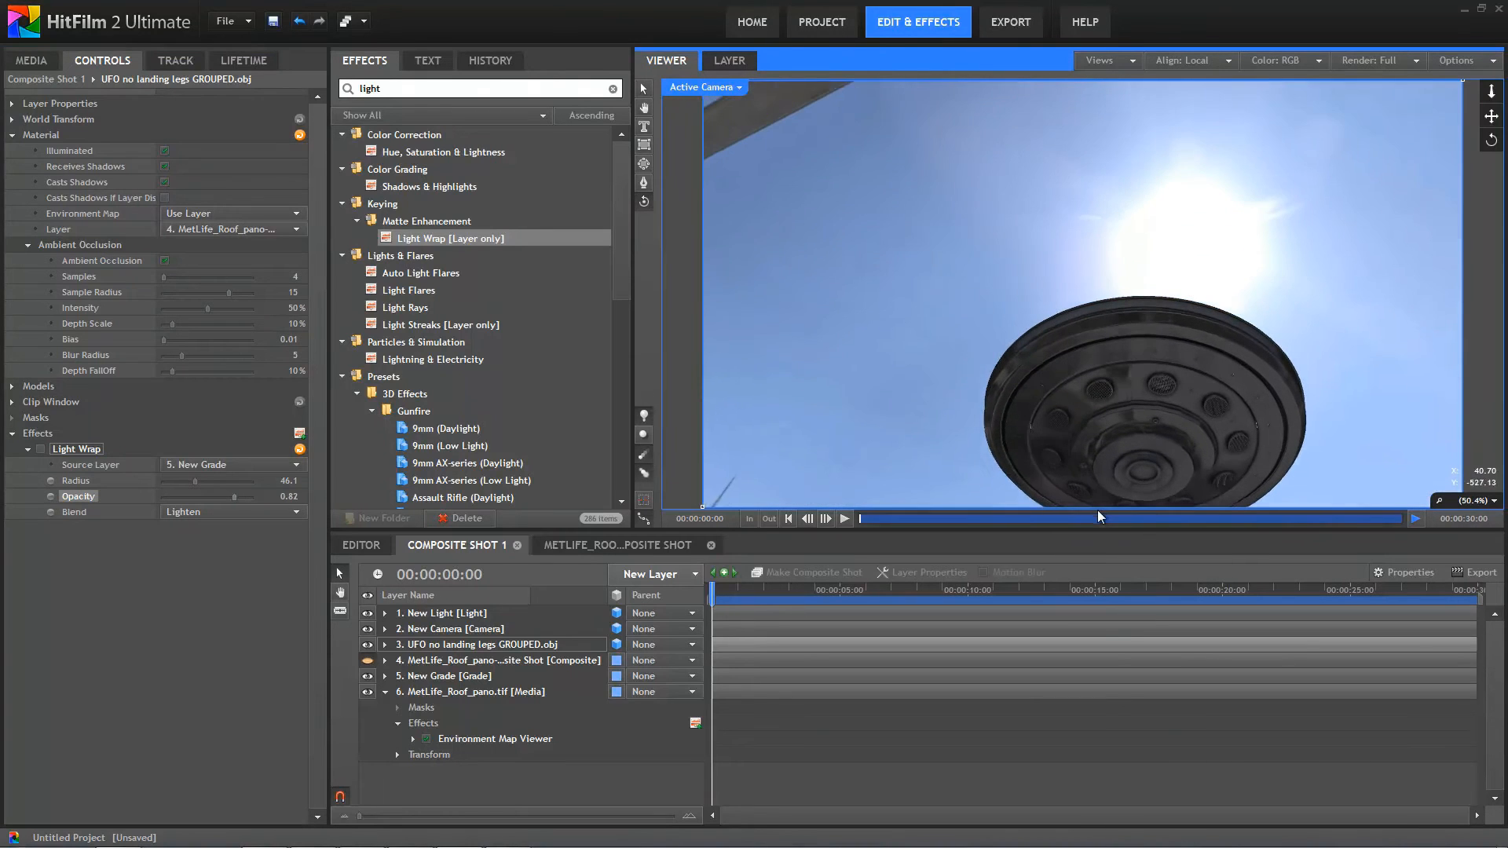
pyautogui.click(40, 449)
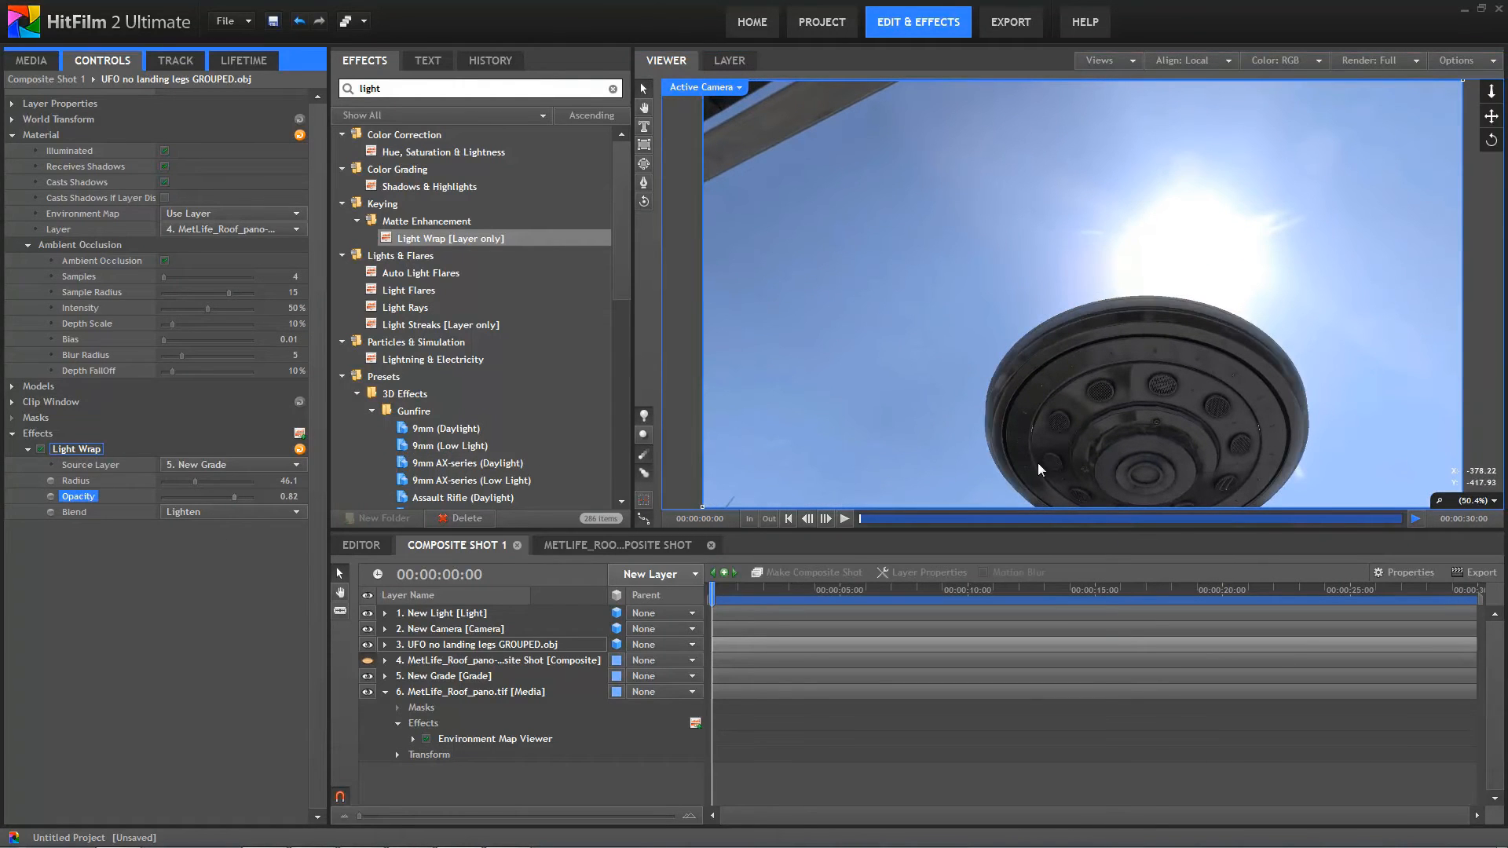
pyautogui.moveTo(1141, 428)
pyautogui.mouseDown()
pyautogui.moveTo(1140, 399)
pyautogui.moveTo(1190, 399)
pyautogui.moveTo(1217, 423)
pyautogui.moveTo(1186, 416)
pyautogui.moveTo(1171, 374)
pyautogui.moveTo(1162, 159)
pyautogui.moveTo(1129, 299)
pyautogui.moveTo(1129, 424)
pyautogui.mouseUp()
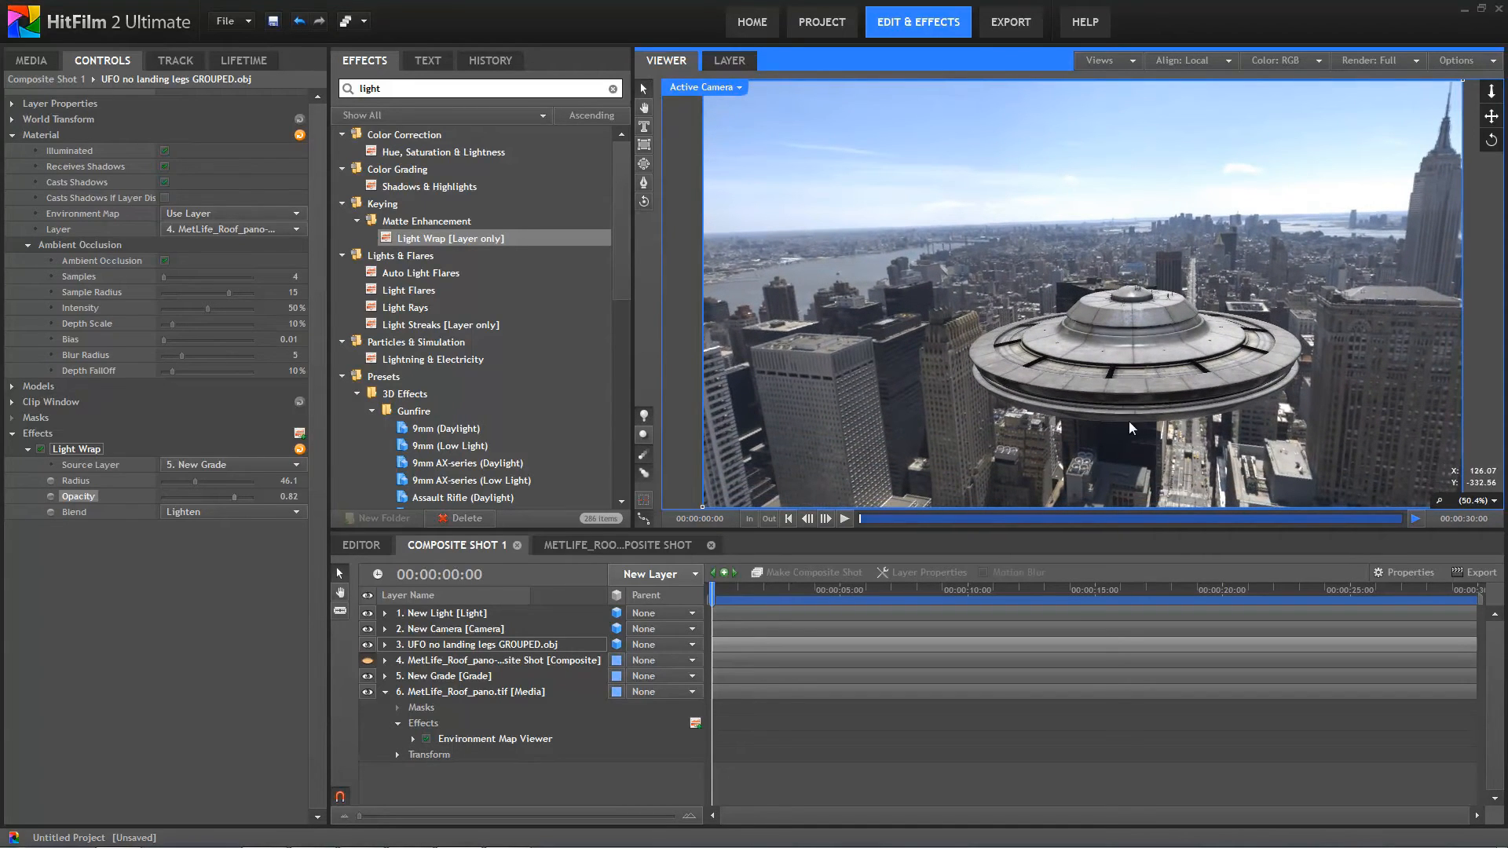
pyautogui.moveTo(1133, 359); pyautogui.dragTo(1292, 303)
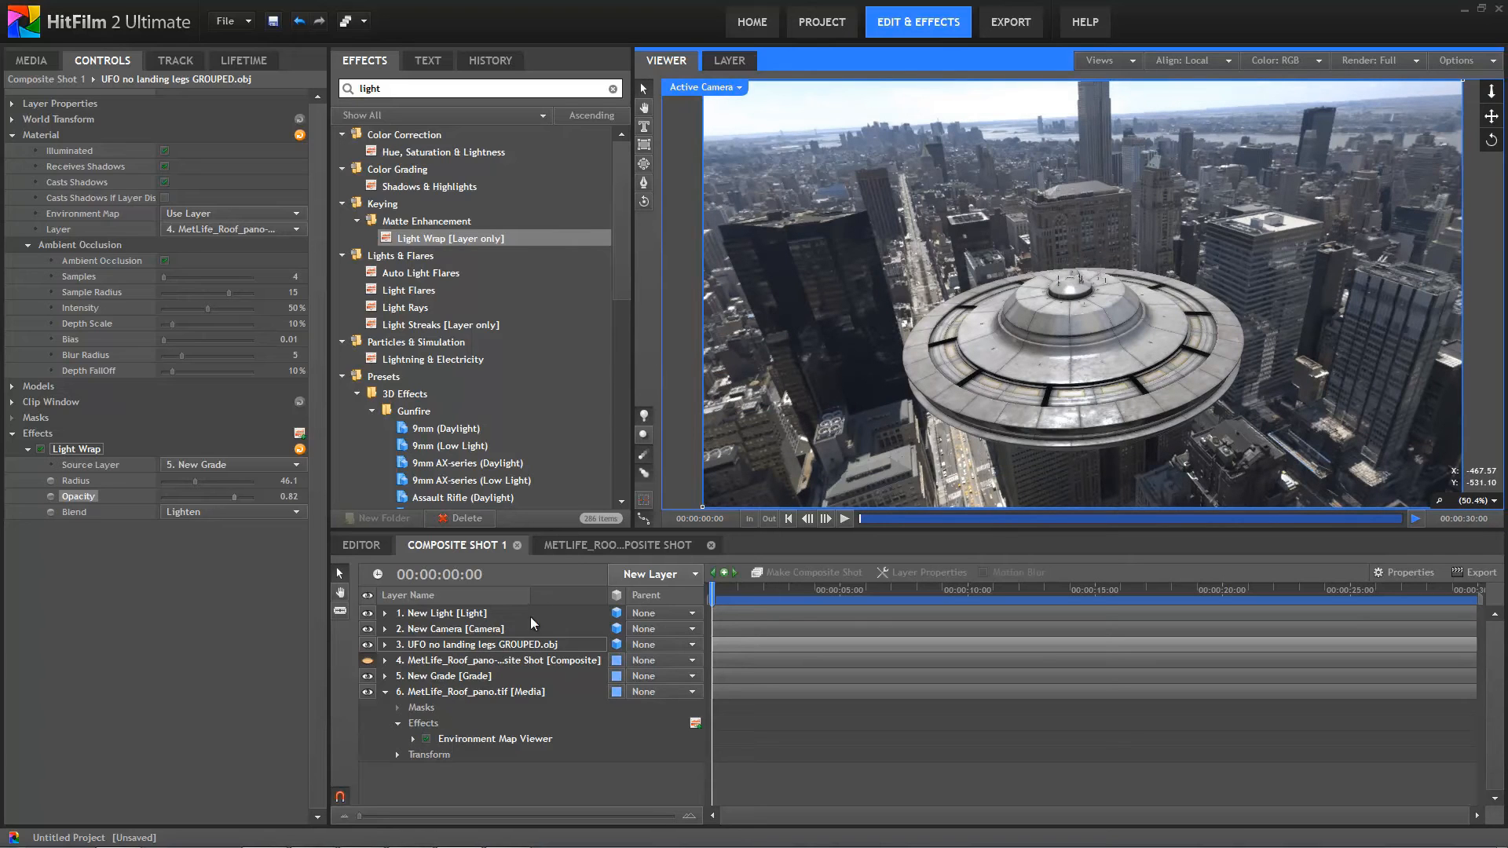
# Add another grade layer above all other layers and apply the Bleach Bypass effect to it.
pyautogui.click(659, 584)
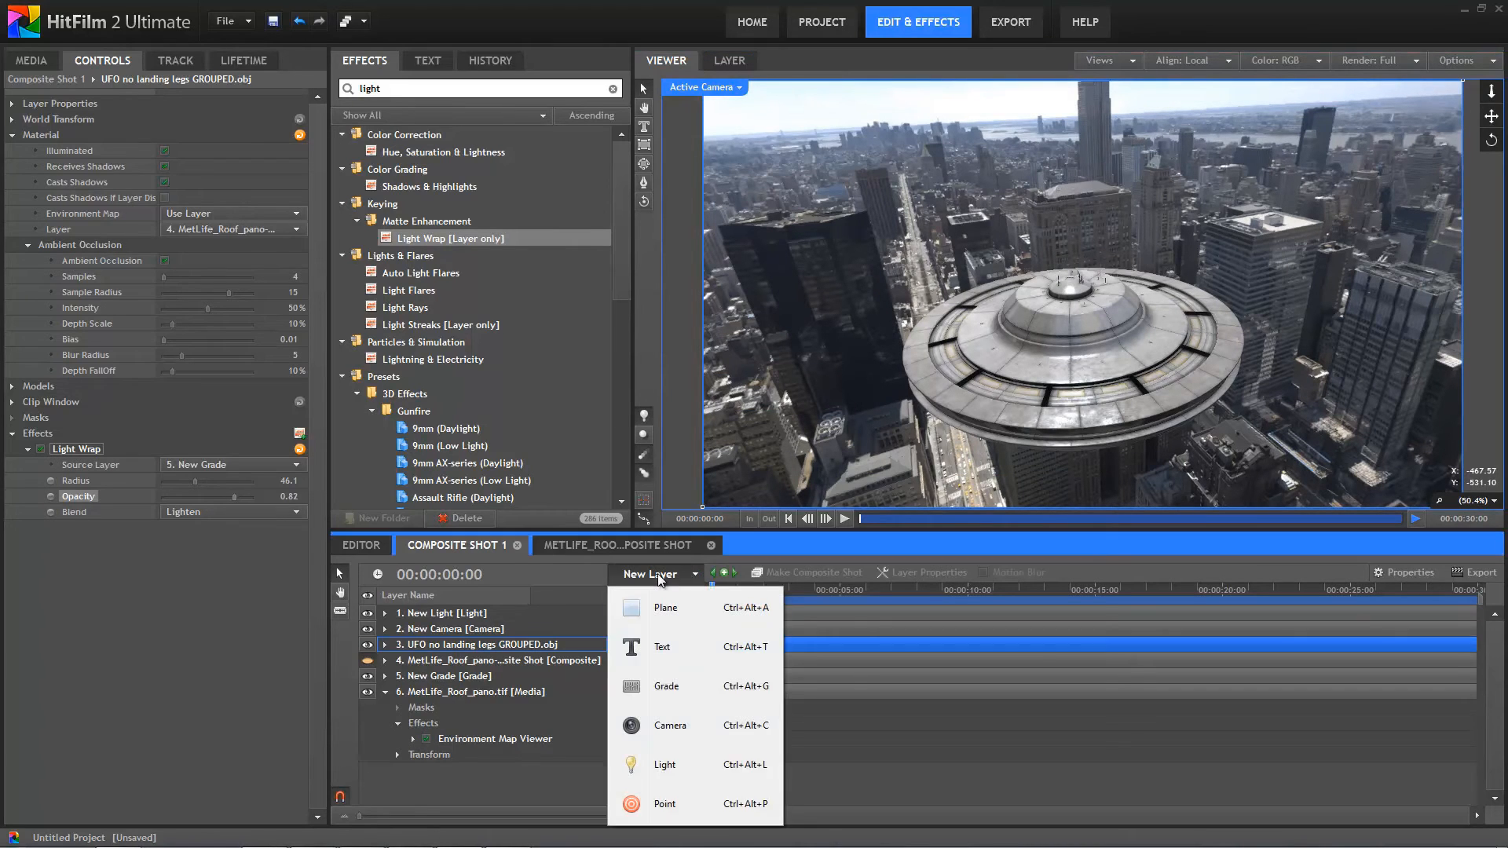
pyautogui.click(657, 685)
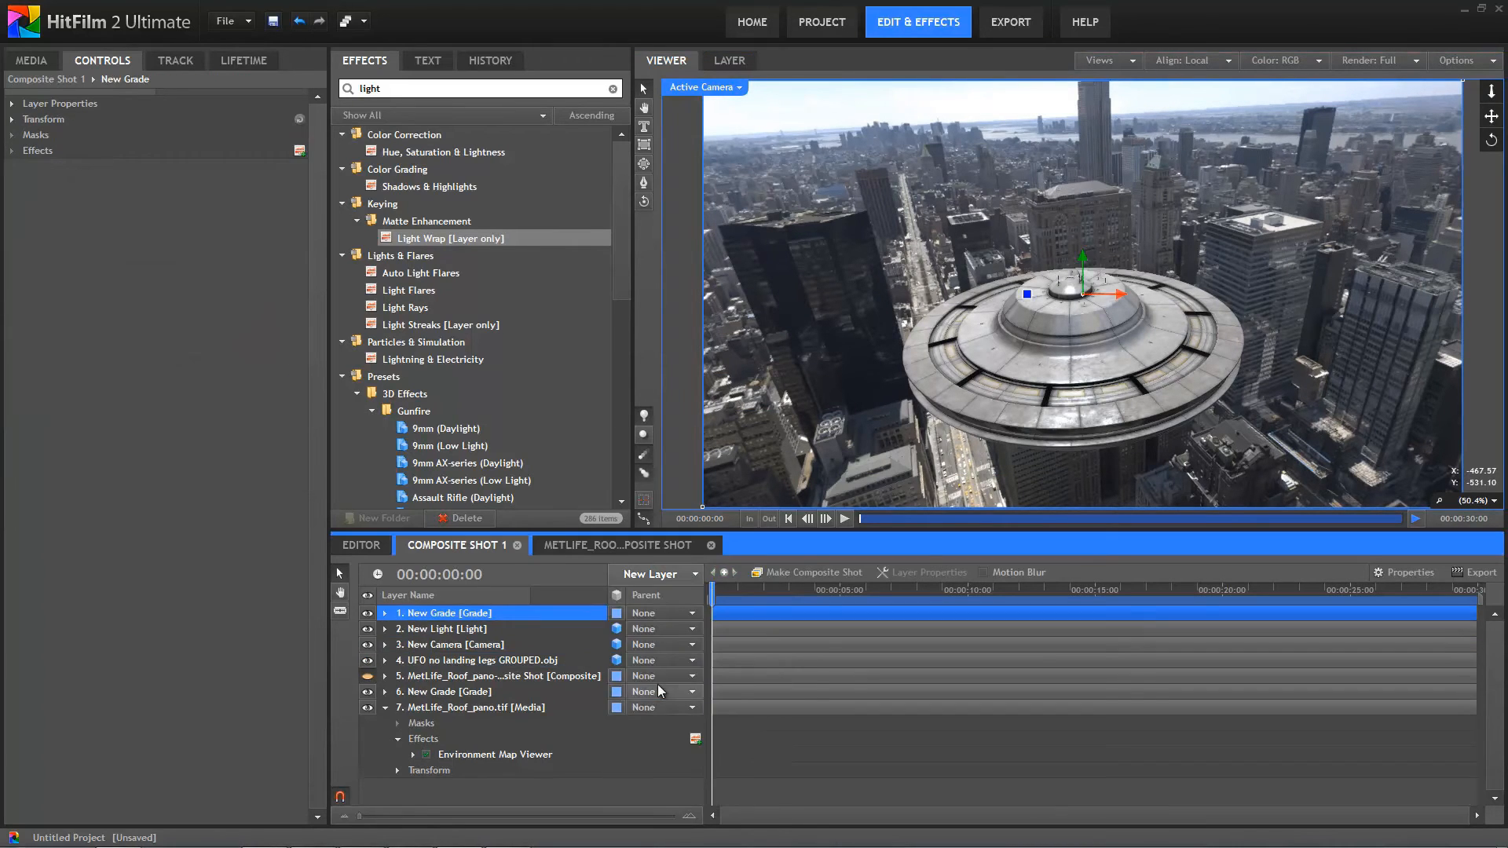
pyautogui.doubleClick(477, 88)
pyautogui.write('bleac')
pyautogui.moveTo(413, 151); pyautogui.dragTo(450, 619)
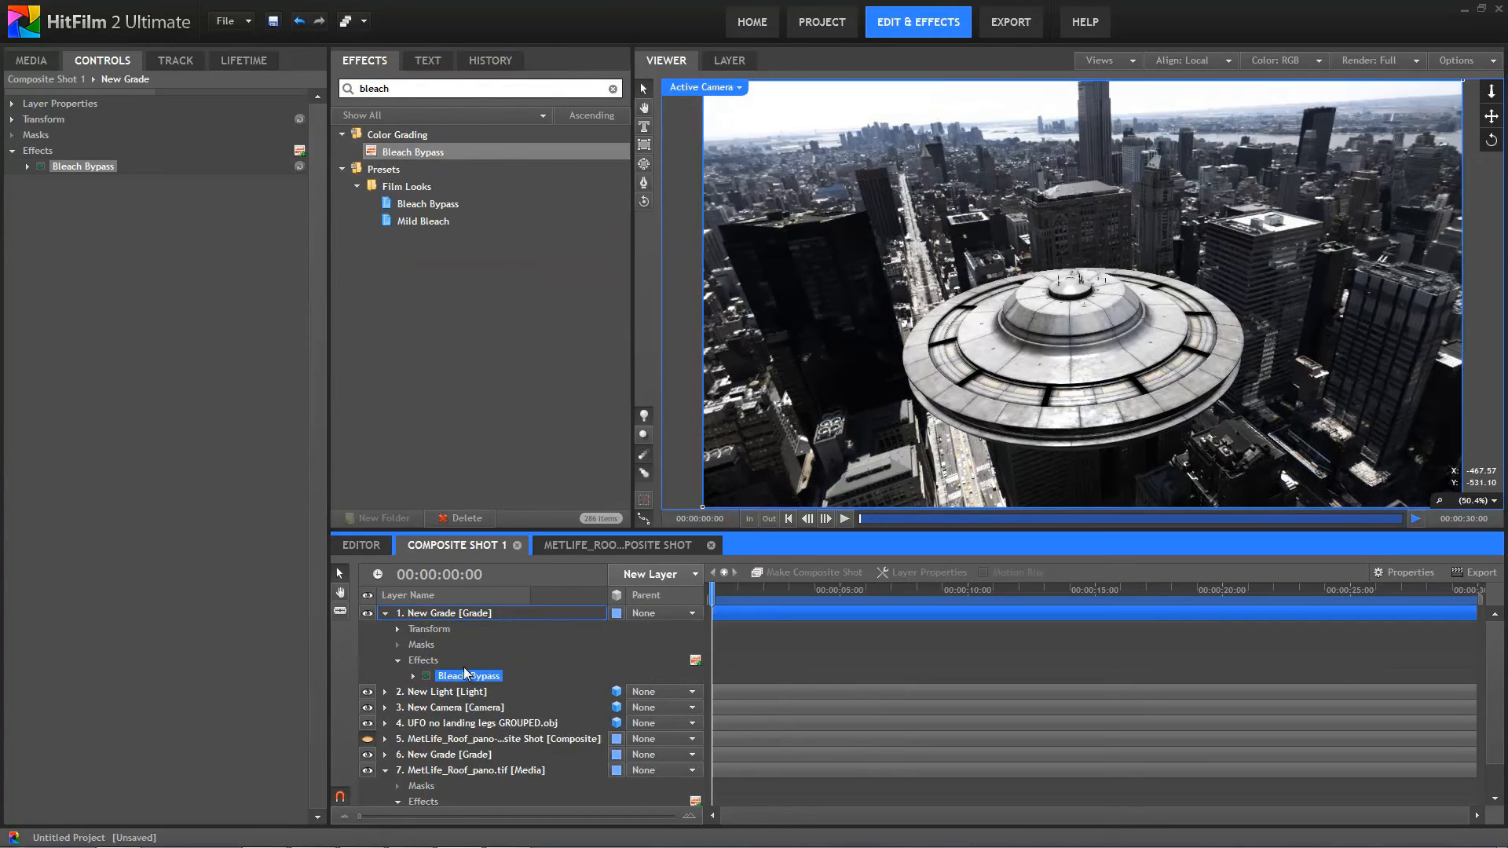
# Find the Color Correction Wheels effect, add it to the uppermost grade layer, and expand its color wheels.
pyautogui.doubleClick(515, 87)
pyautogui.press('BackSpace')
pyautogui.write('col')
pyautogui.moveTo(462, 223); pyautogui.dragTo(92, 141)
pyautogui.click(27, 181)
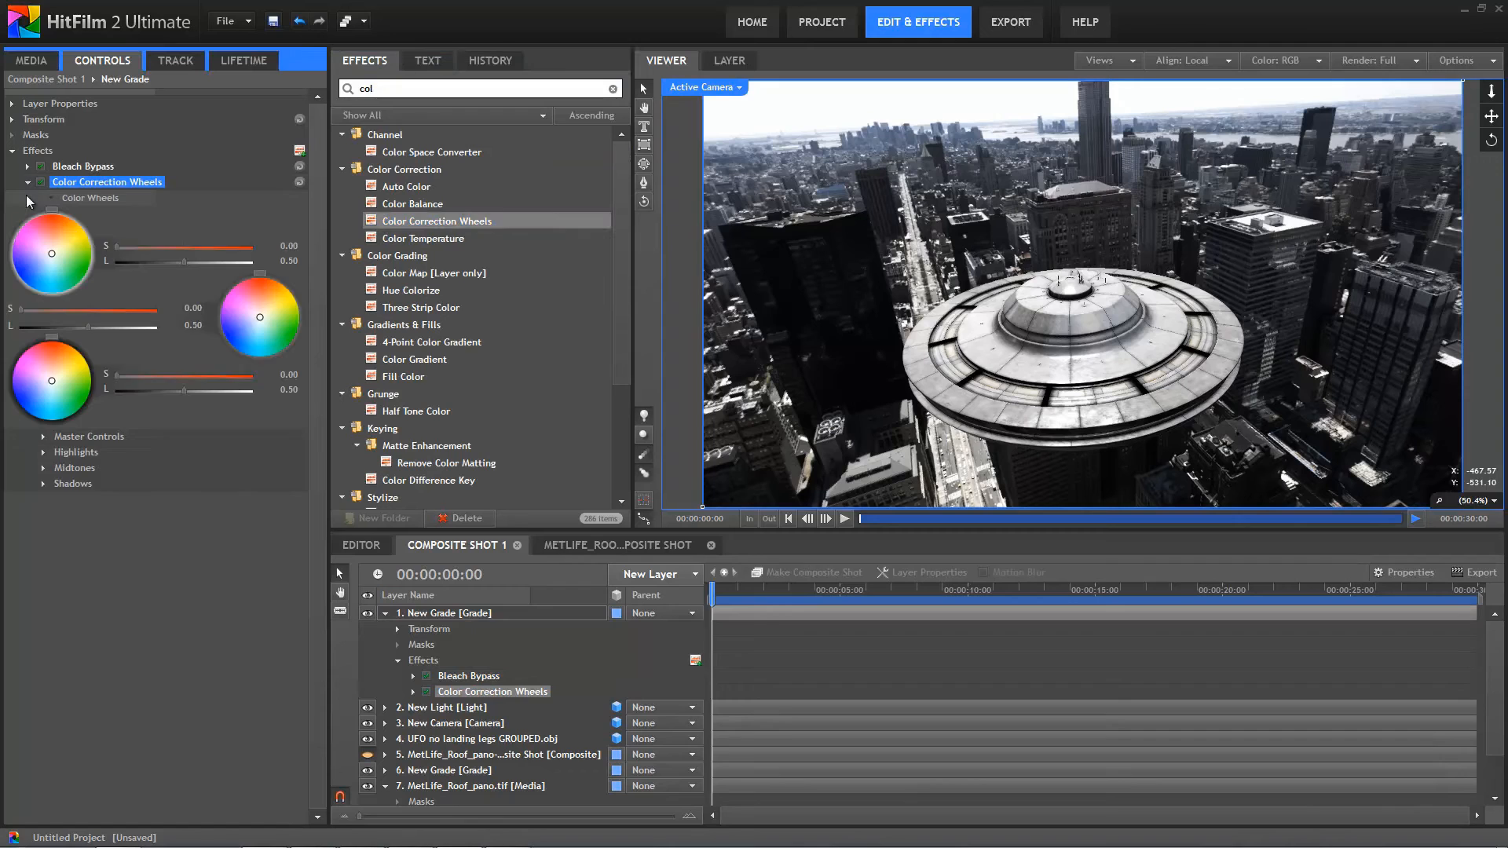
# Tint the midtones orange at 0.54 saturation and the shadows blue at 0.48, comparing effect orders and leaving the wheels below Bleach Bypass.
pyautogui.moveTo(106, 179); pyautogui.dragTo(105, 168)
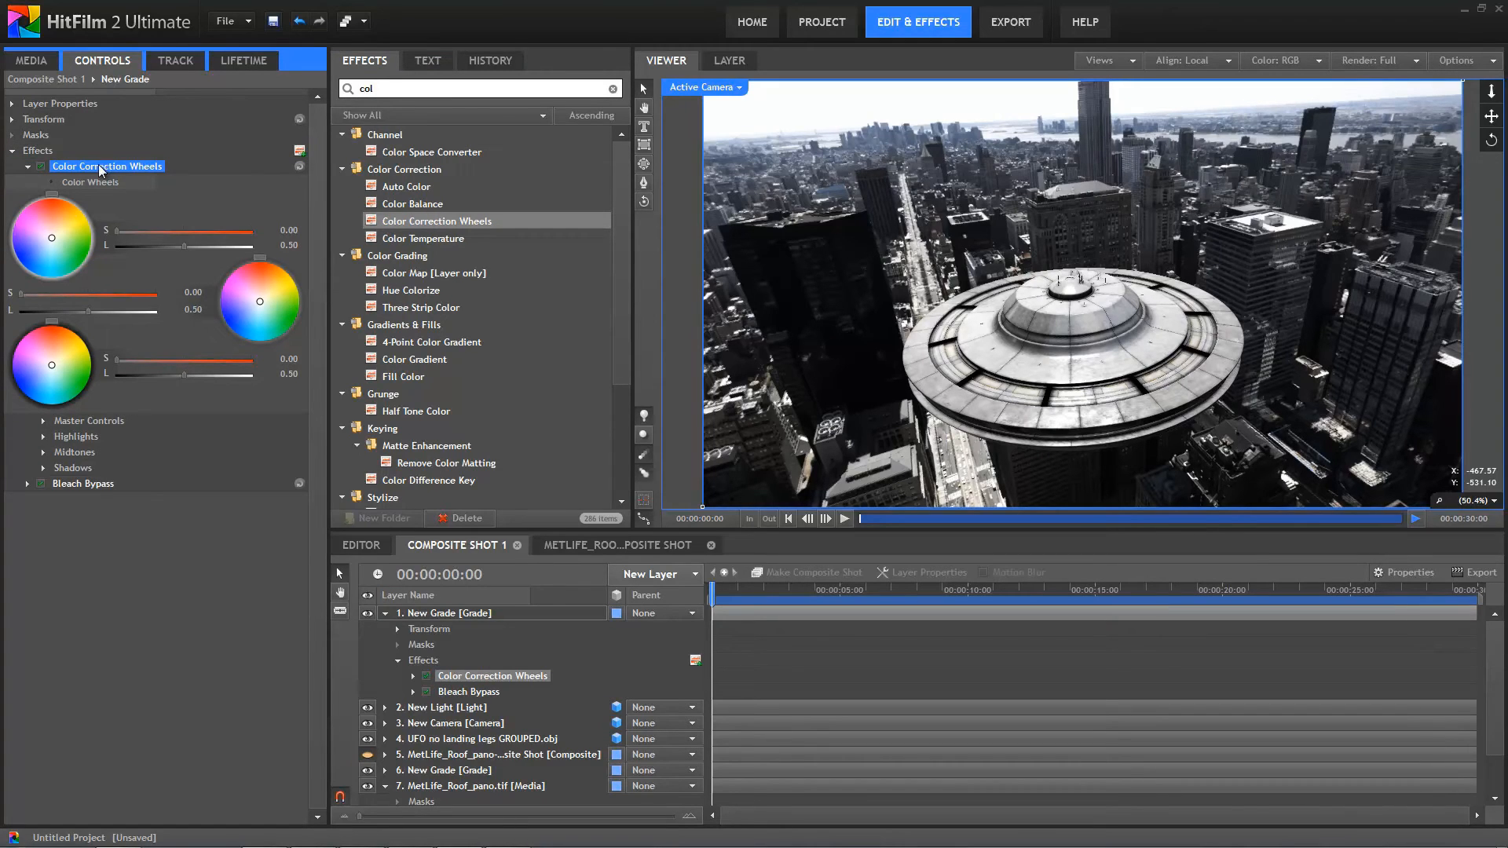
pyautogui.click(270, 284)
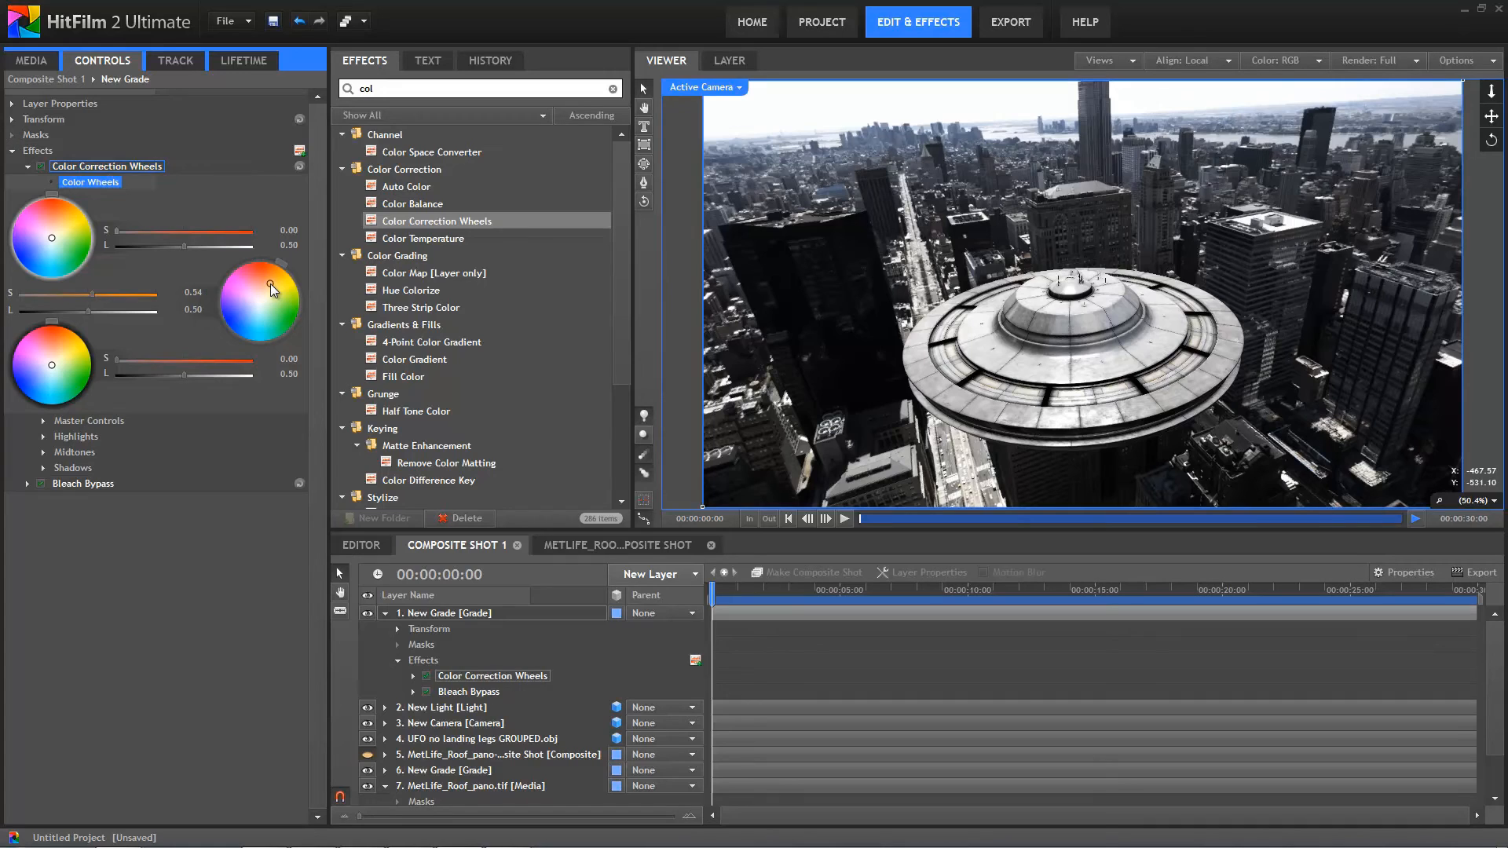
pyautogui.click(44, 381)
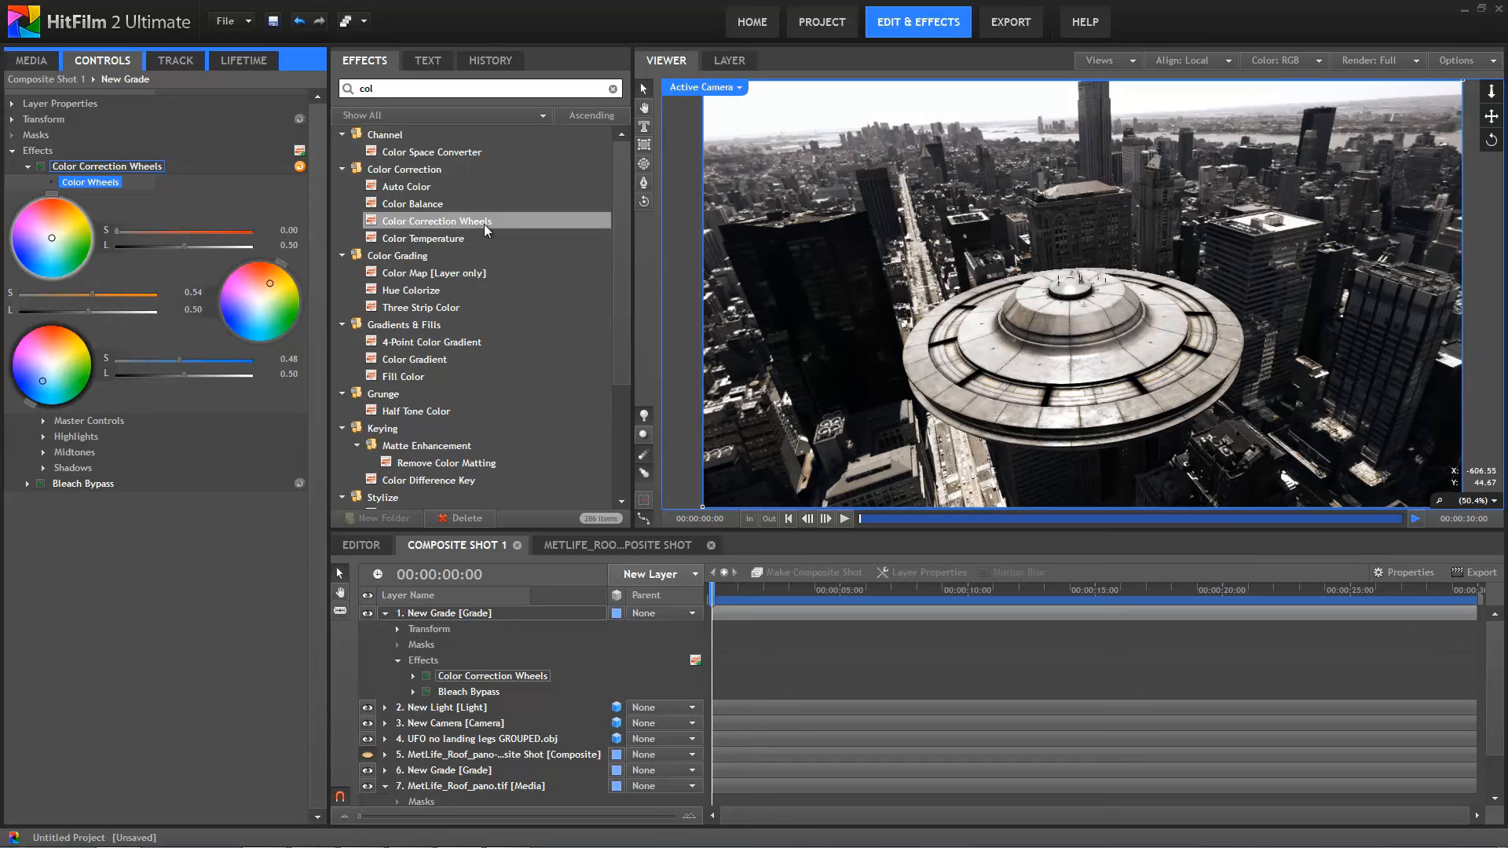
pyautogui.moveTo(102, 166); pyautogui.dragTo(103, 488)
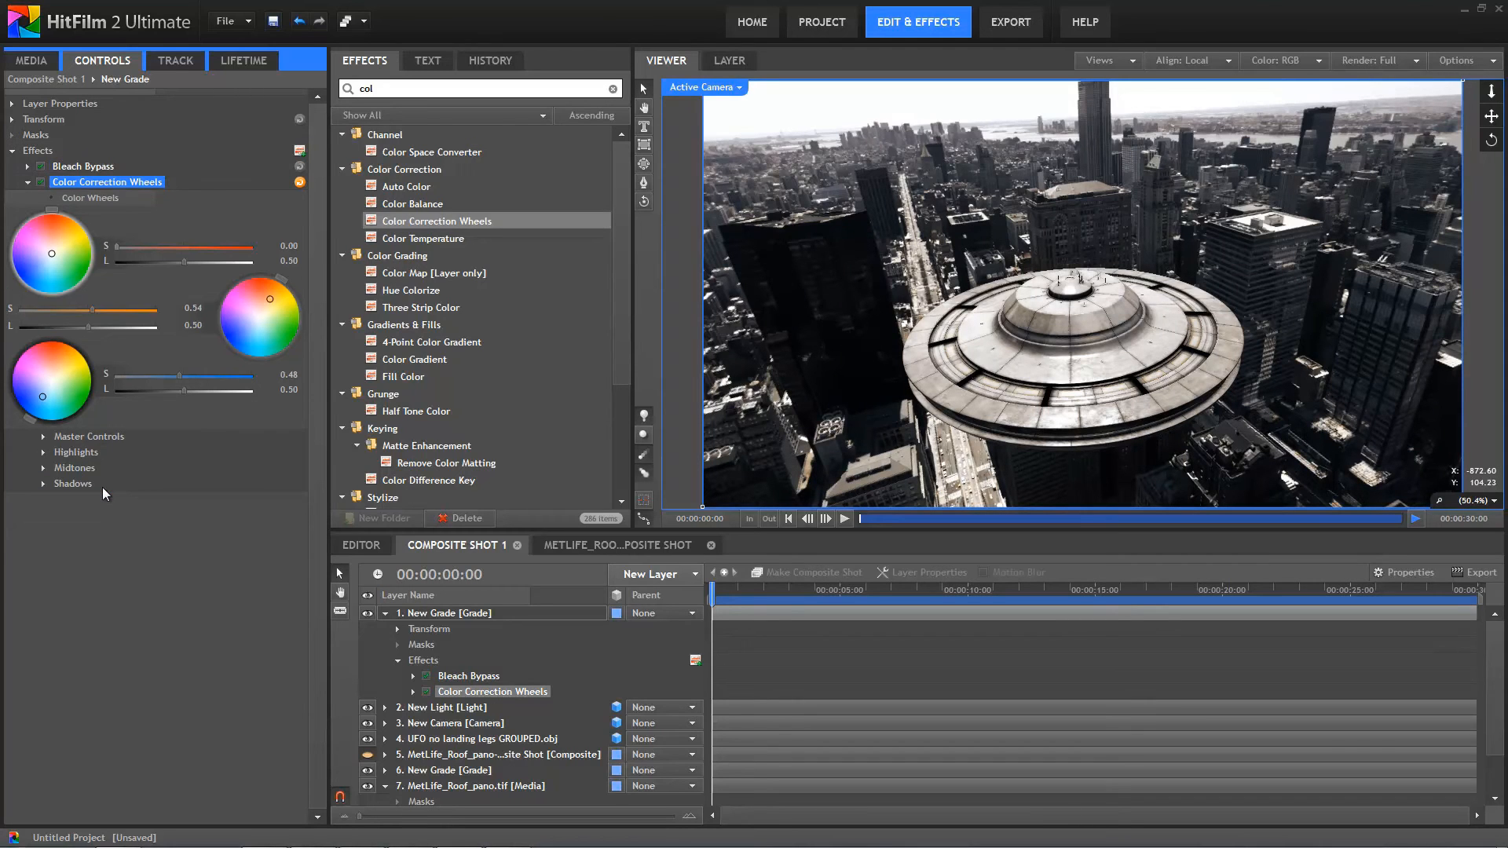
# Rotate the UFO layer so the saucer banks steeply over the city, and check it without the transform handles.
pyautogui.moveTo(1076, 329); pyautogui.dragTo(879, 369)
pyautogui.click(465, 740)
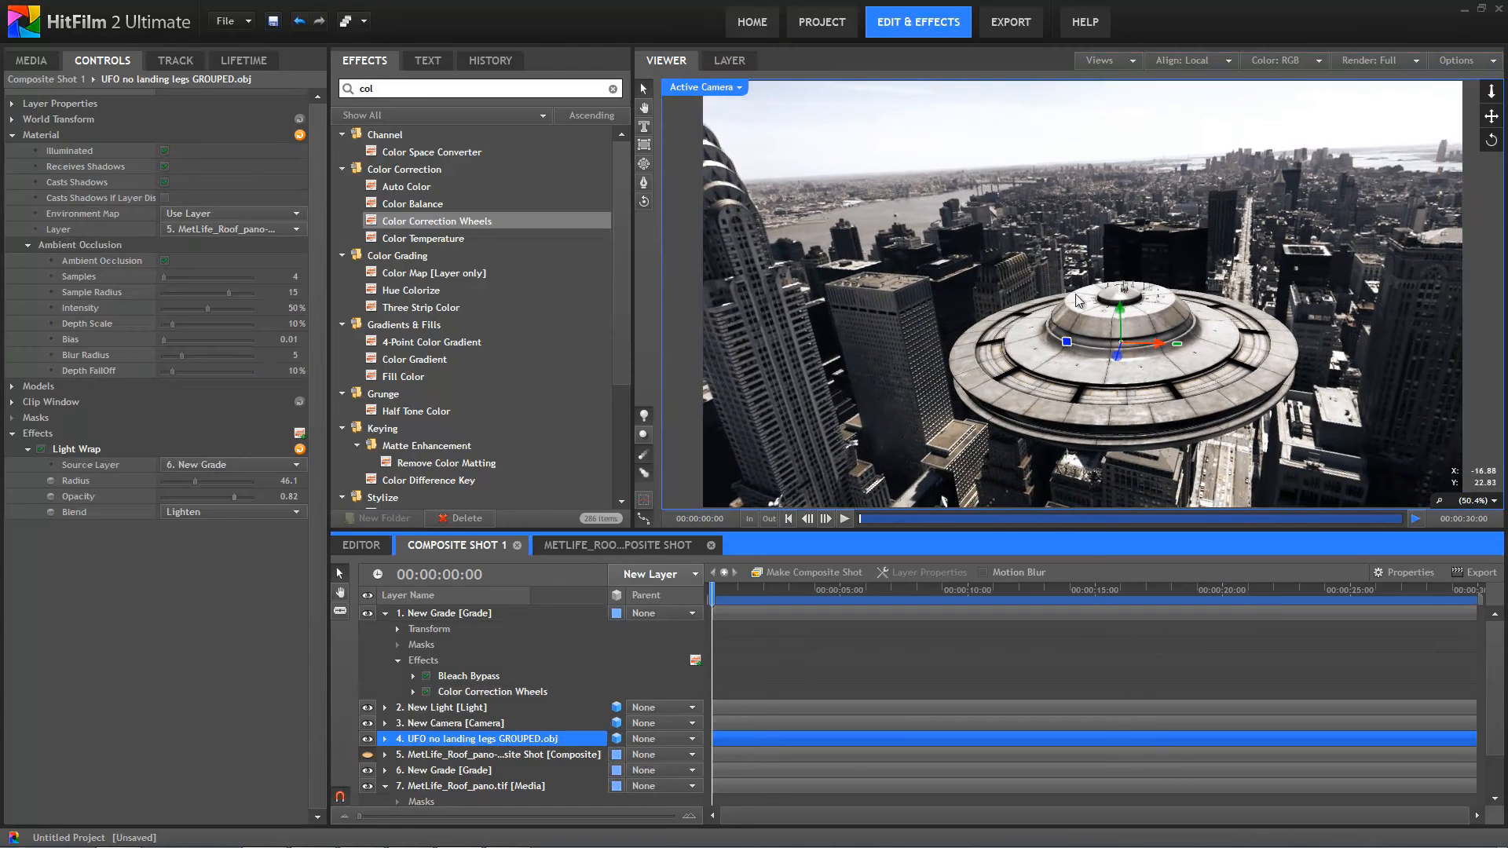
pyautogui.moveTo(1077, 303); pyautogui.dragTo(1243, 357)
pyautogui.press('c')
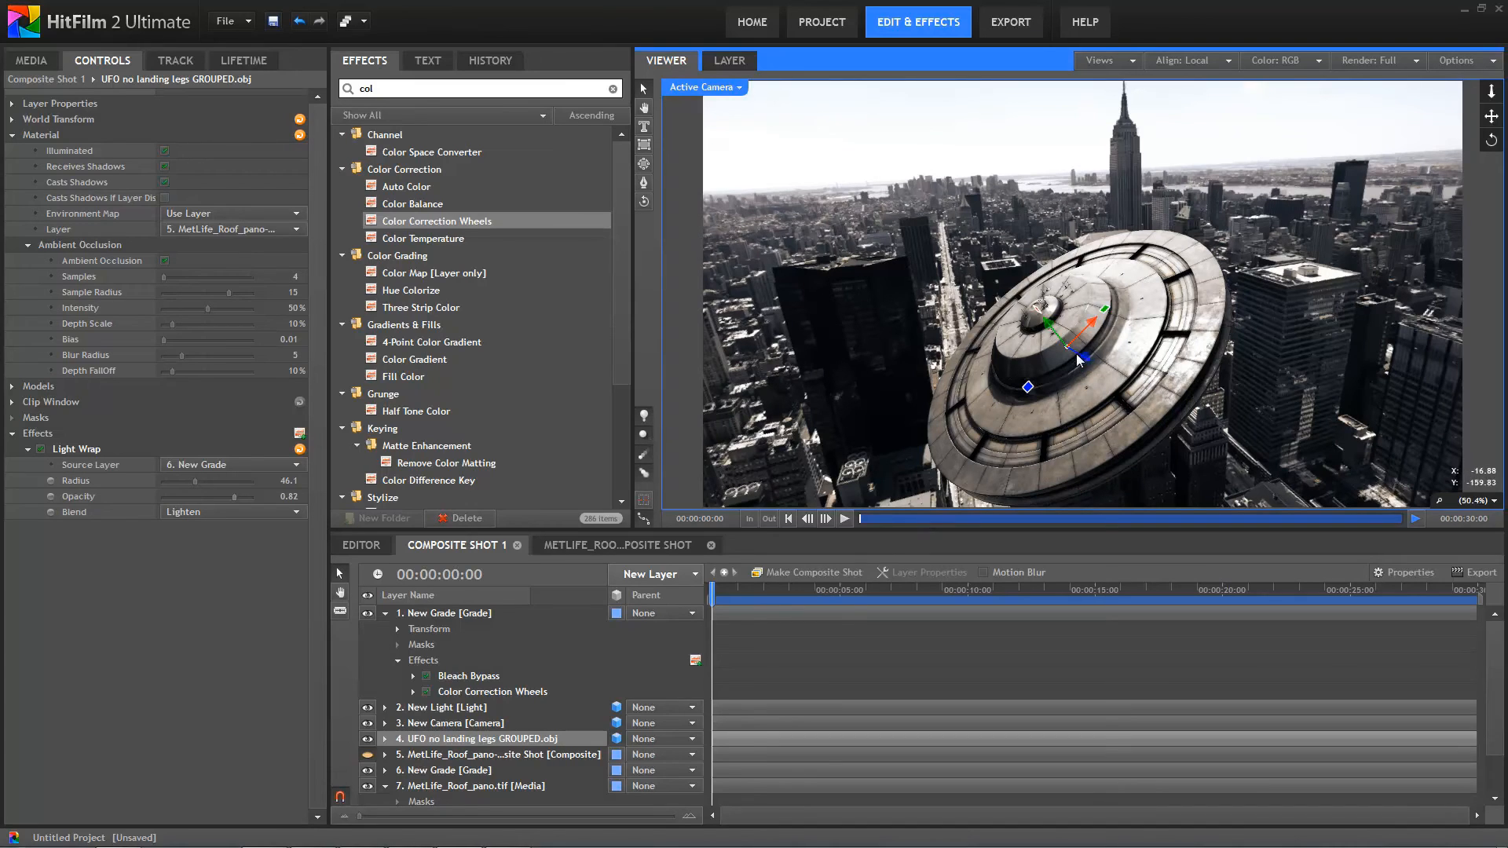
pyautogui.click(806, 673)
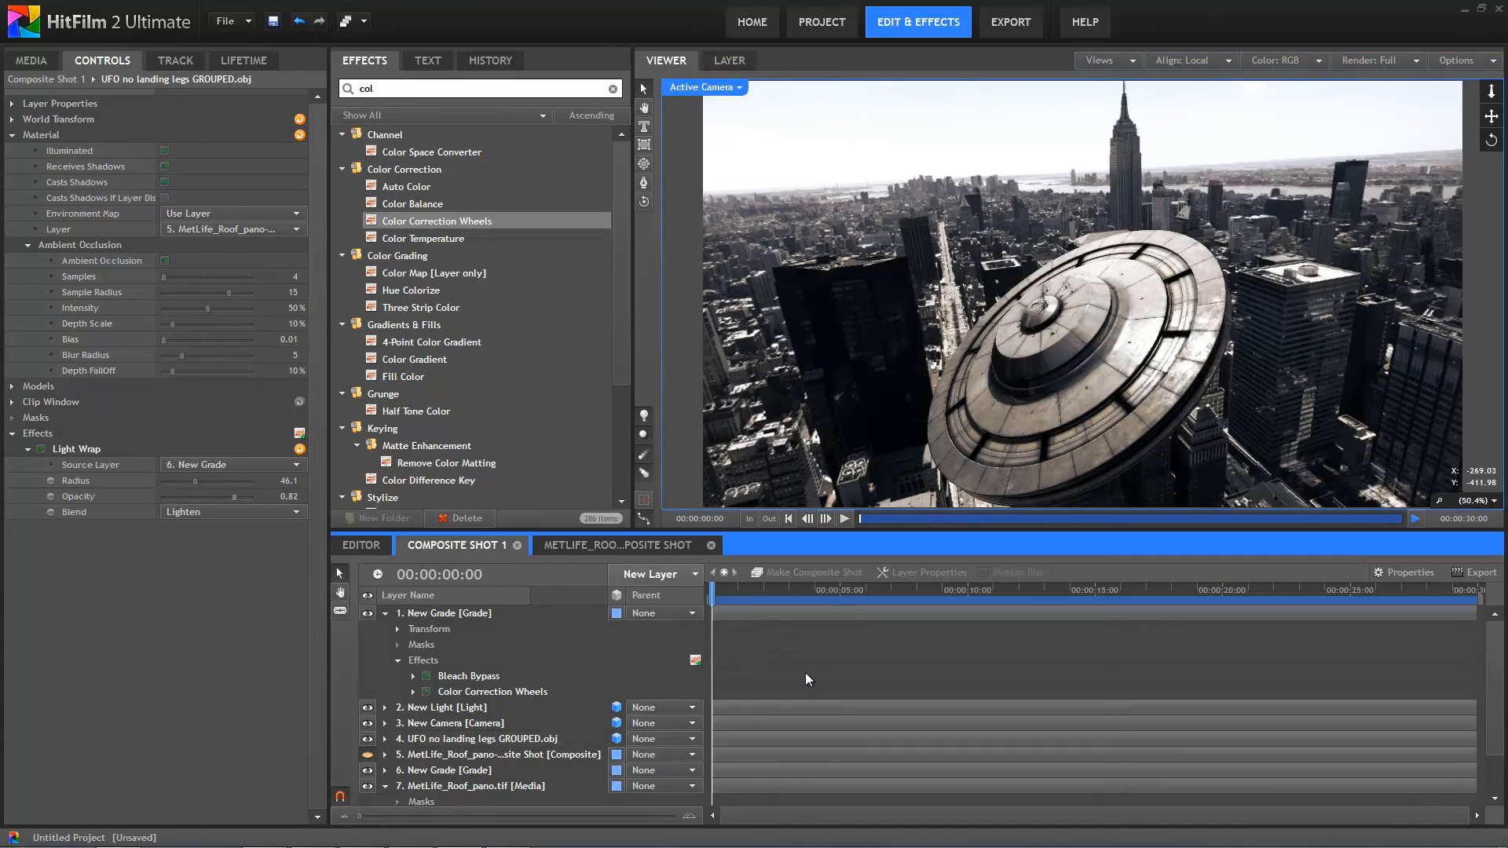
# Duplicate the UFO model inside the UFO layer's Models group.
pyautogui.click(455, 742)
pyautogui.click(12, 392)
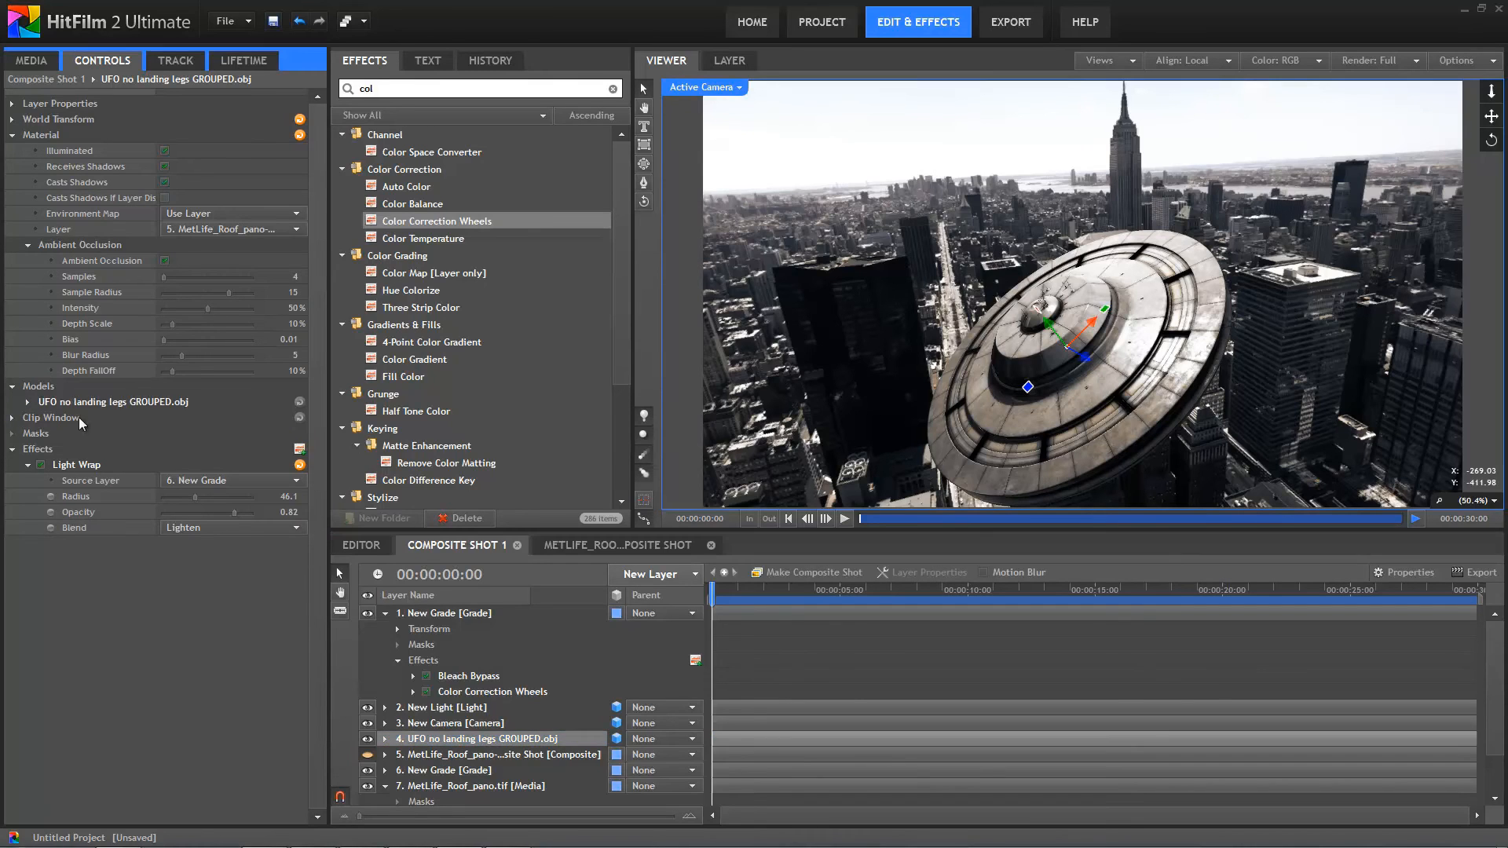
pyautogui.click(125, 403)
pyautogui.hotkey('ctrl', 'd')
# Move the duplicate UFO back beside the original and rotate it nearly level above the dark building.
pyautogui.moveTo(1087, 359); pyautogui.dragTo(715, 193)
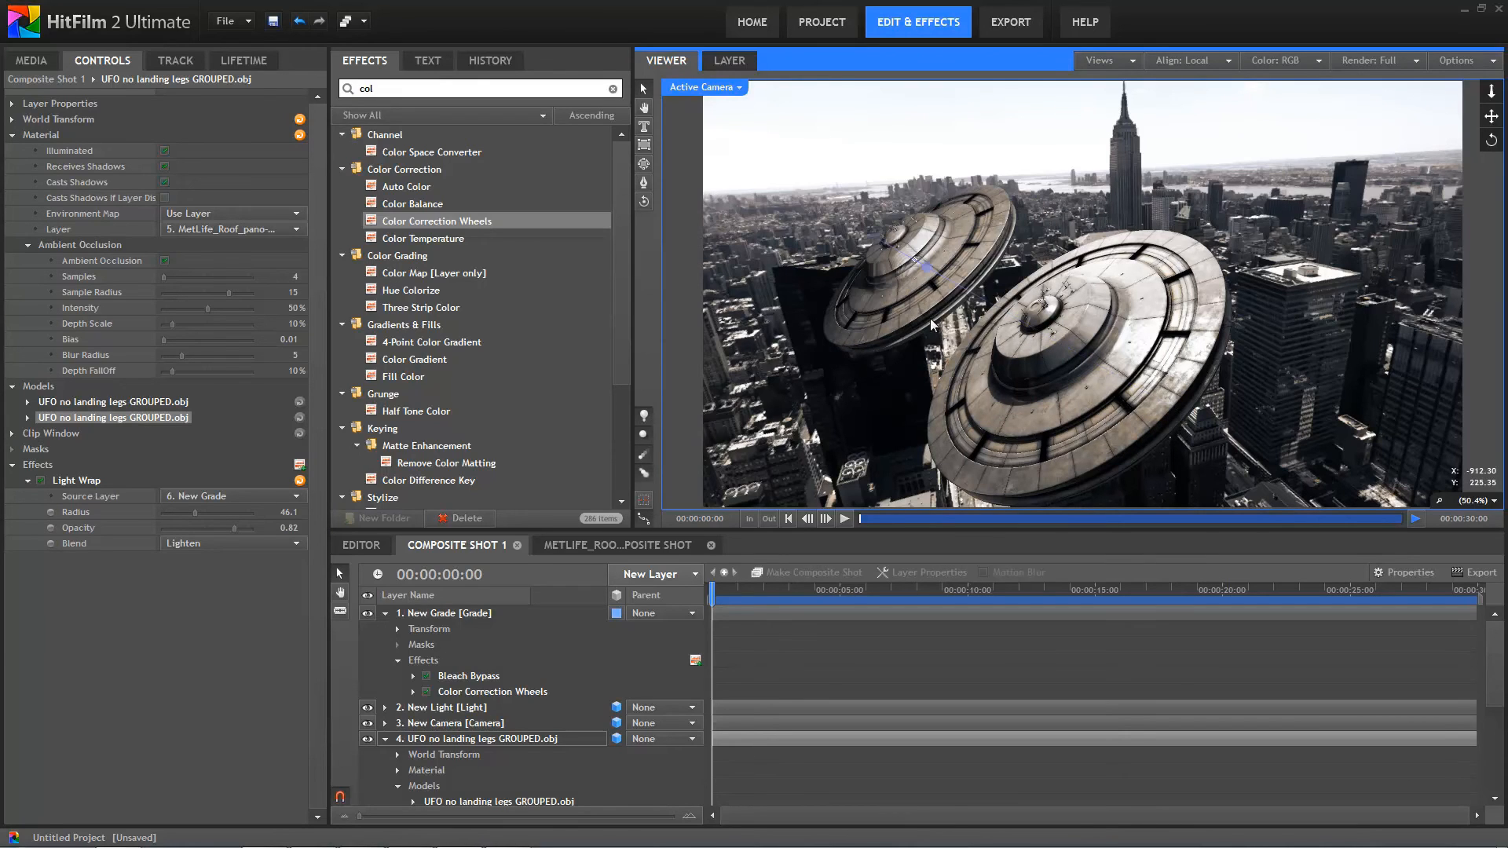
pyautogui.moveTo(867, 302); pyautogui.dragTo(932, 307)
pyautogui.moveTo(817, 246); pyautogui.dragTo(826, 160)
pyautogui.click(842, 677)
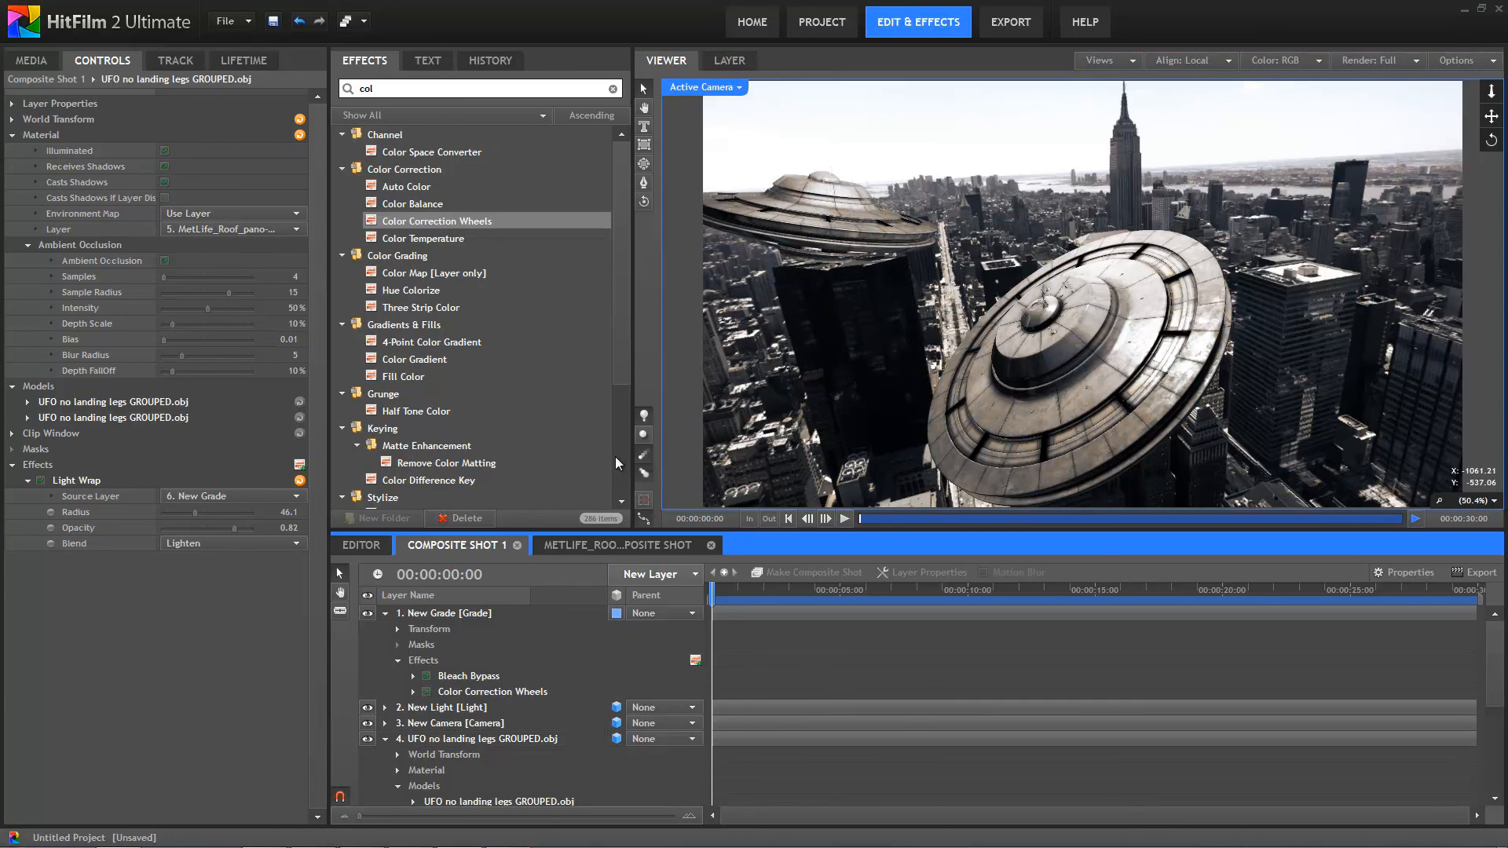